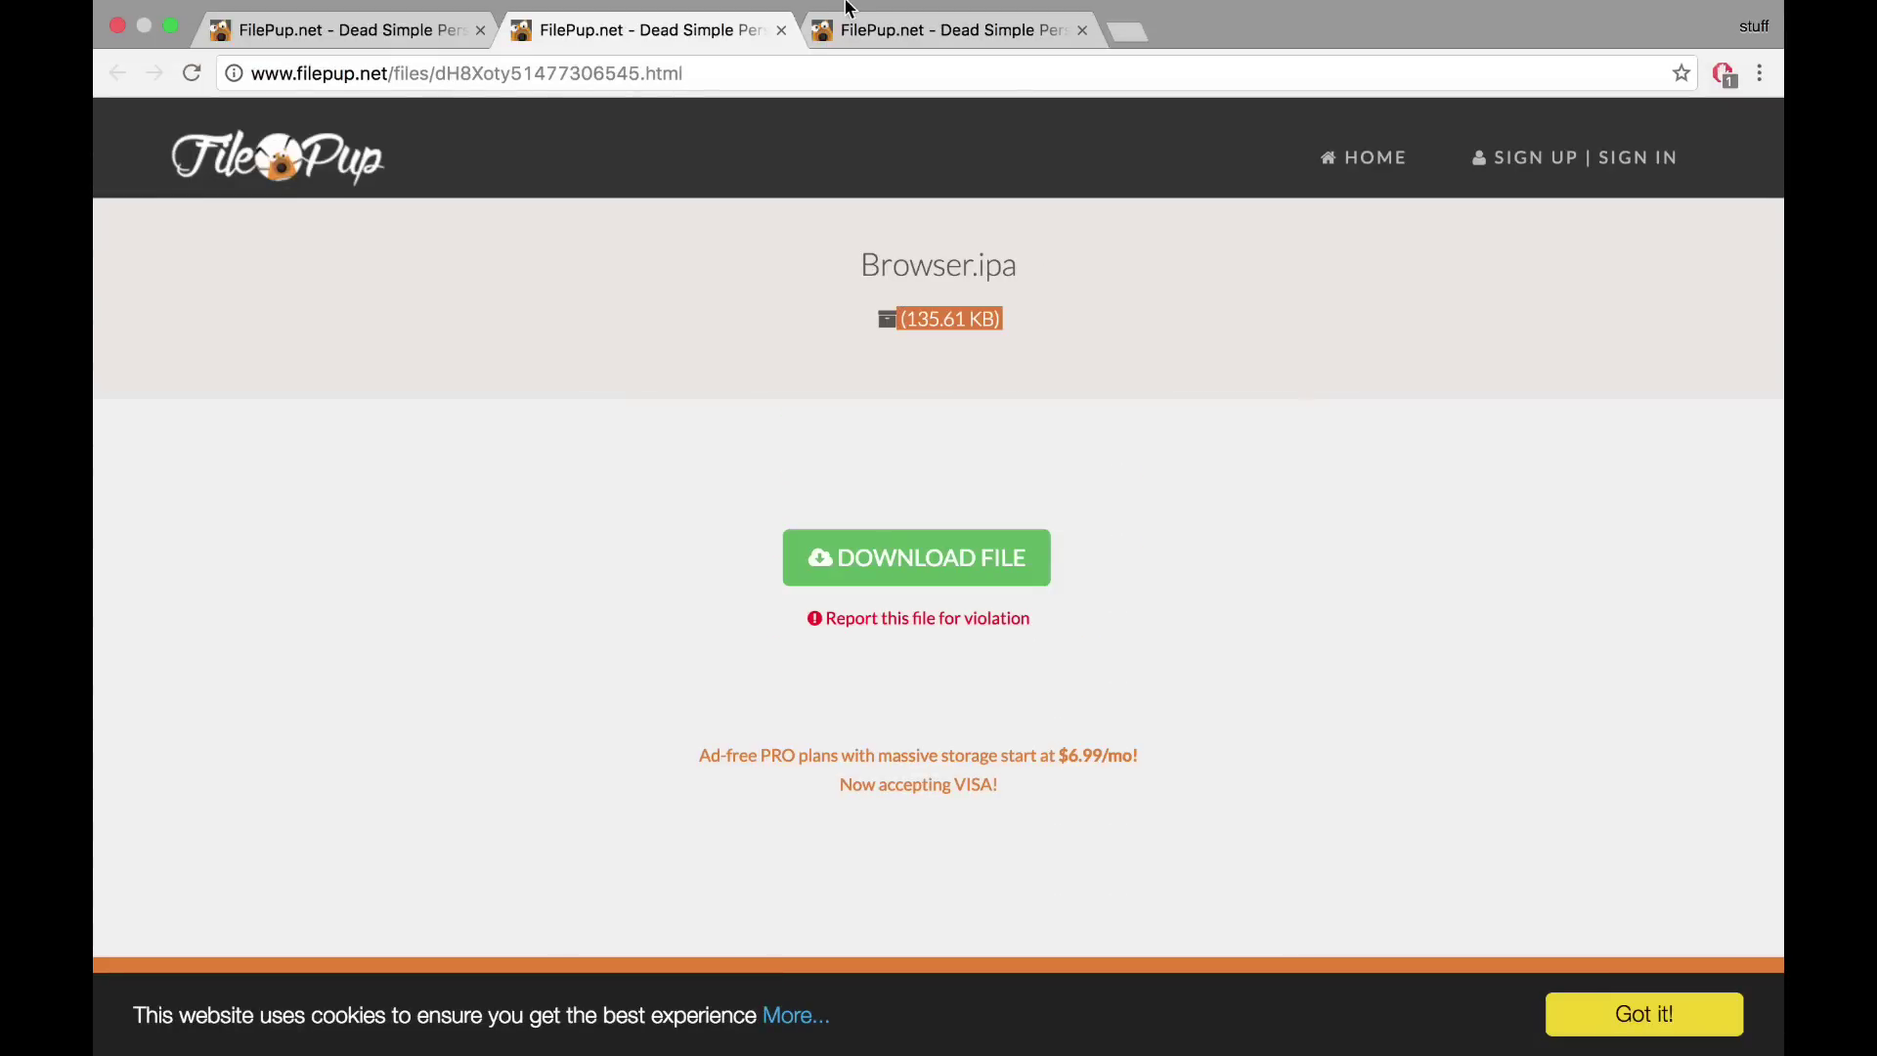
# Check the Kodi and PopcornTime pages, then download Browser.ipa as a free user
pyautogui.click(903, 435)
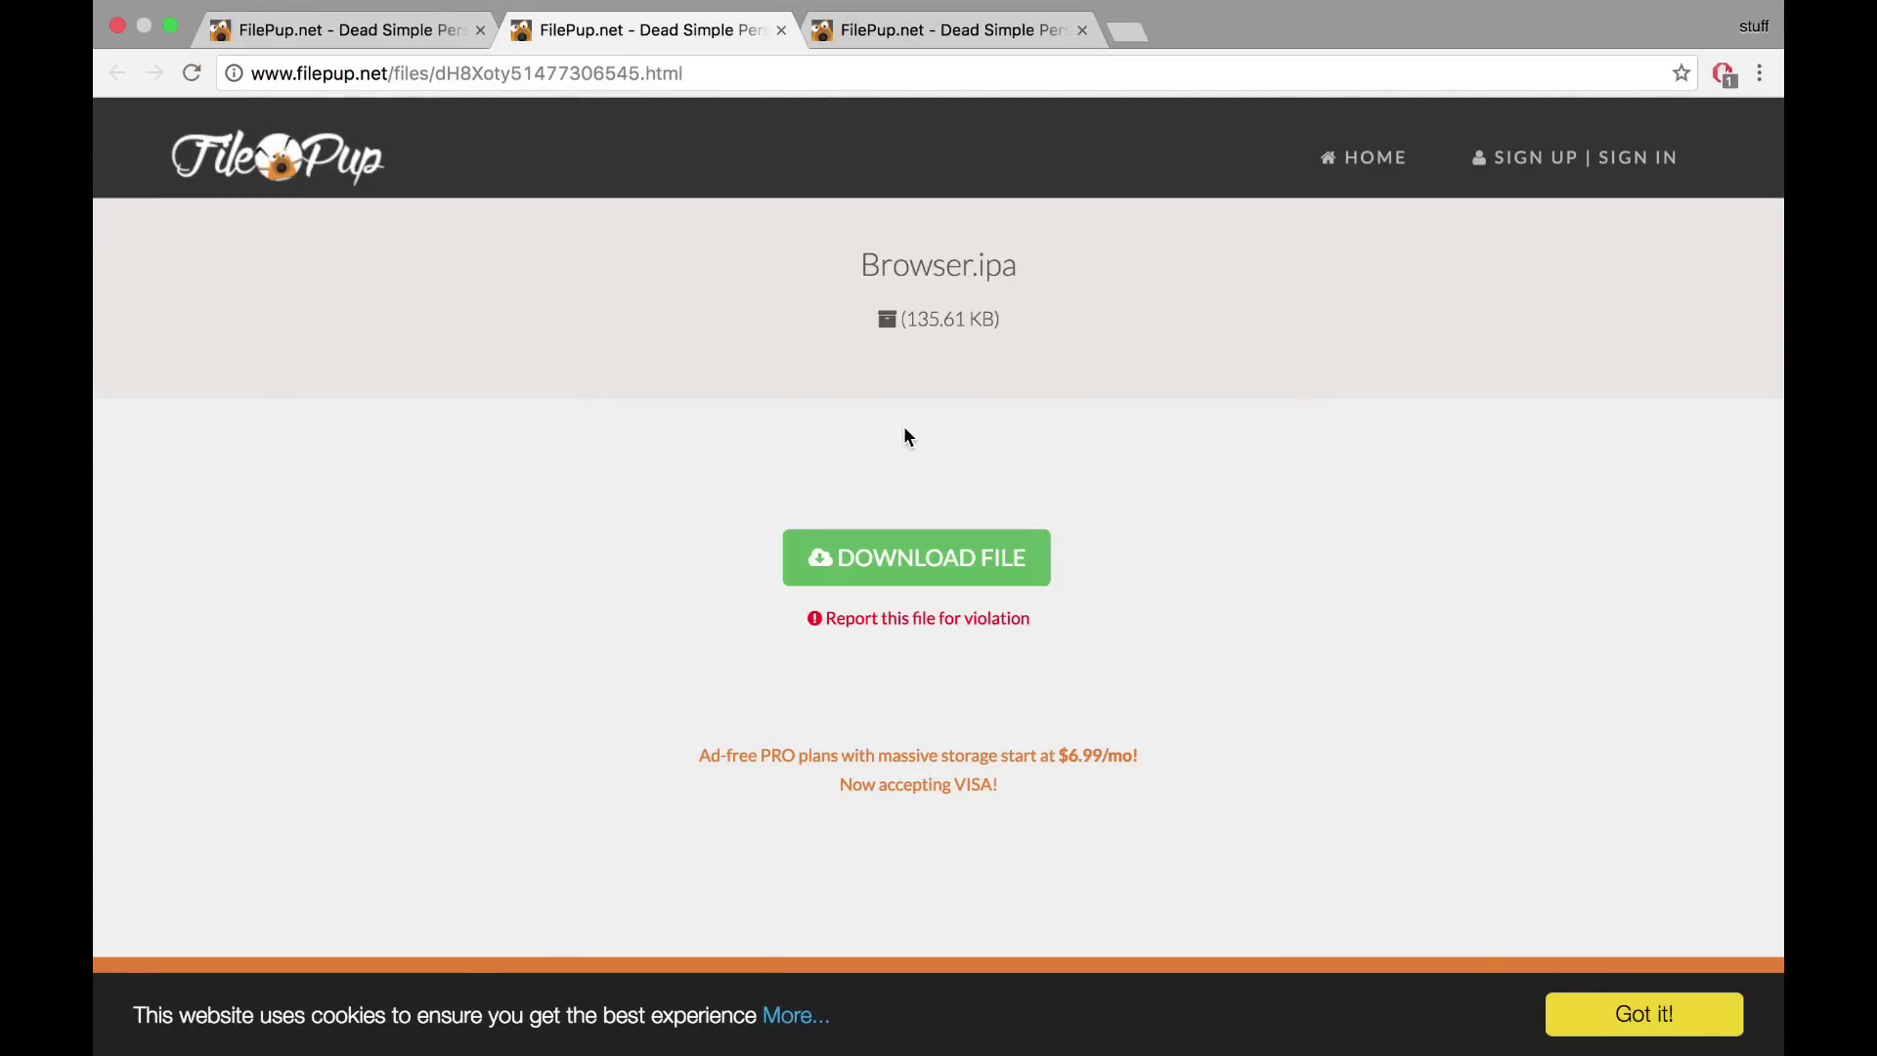
pyautogui.click(264, 27)
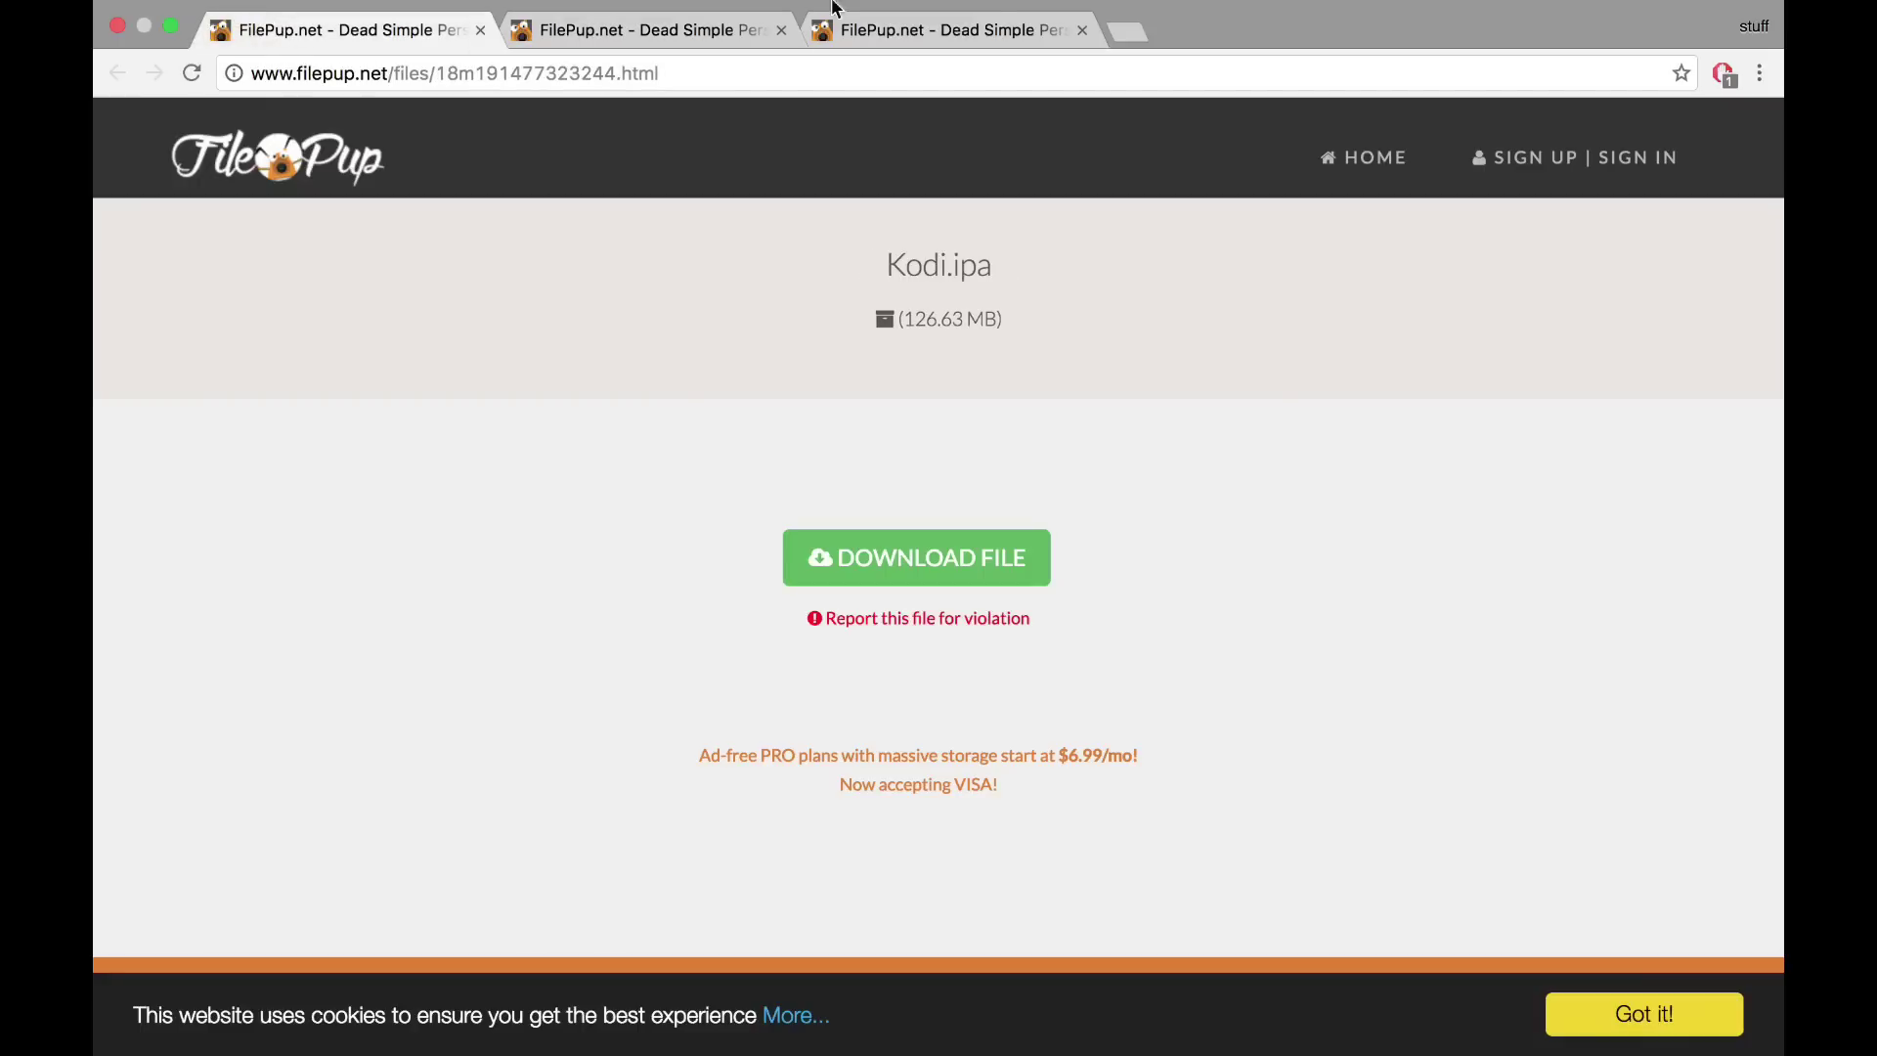
pyautogui.click(959, 31)
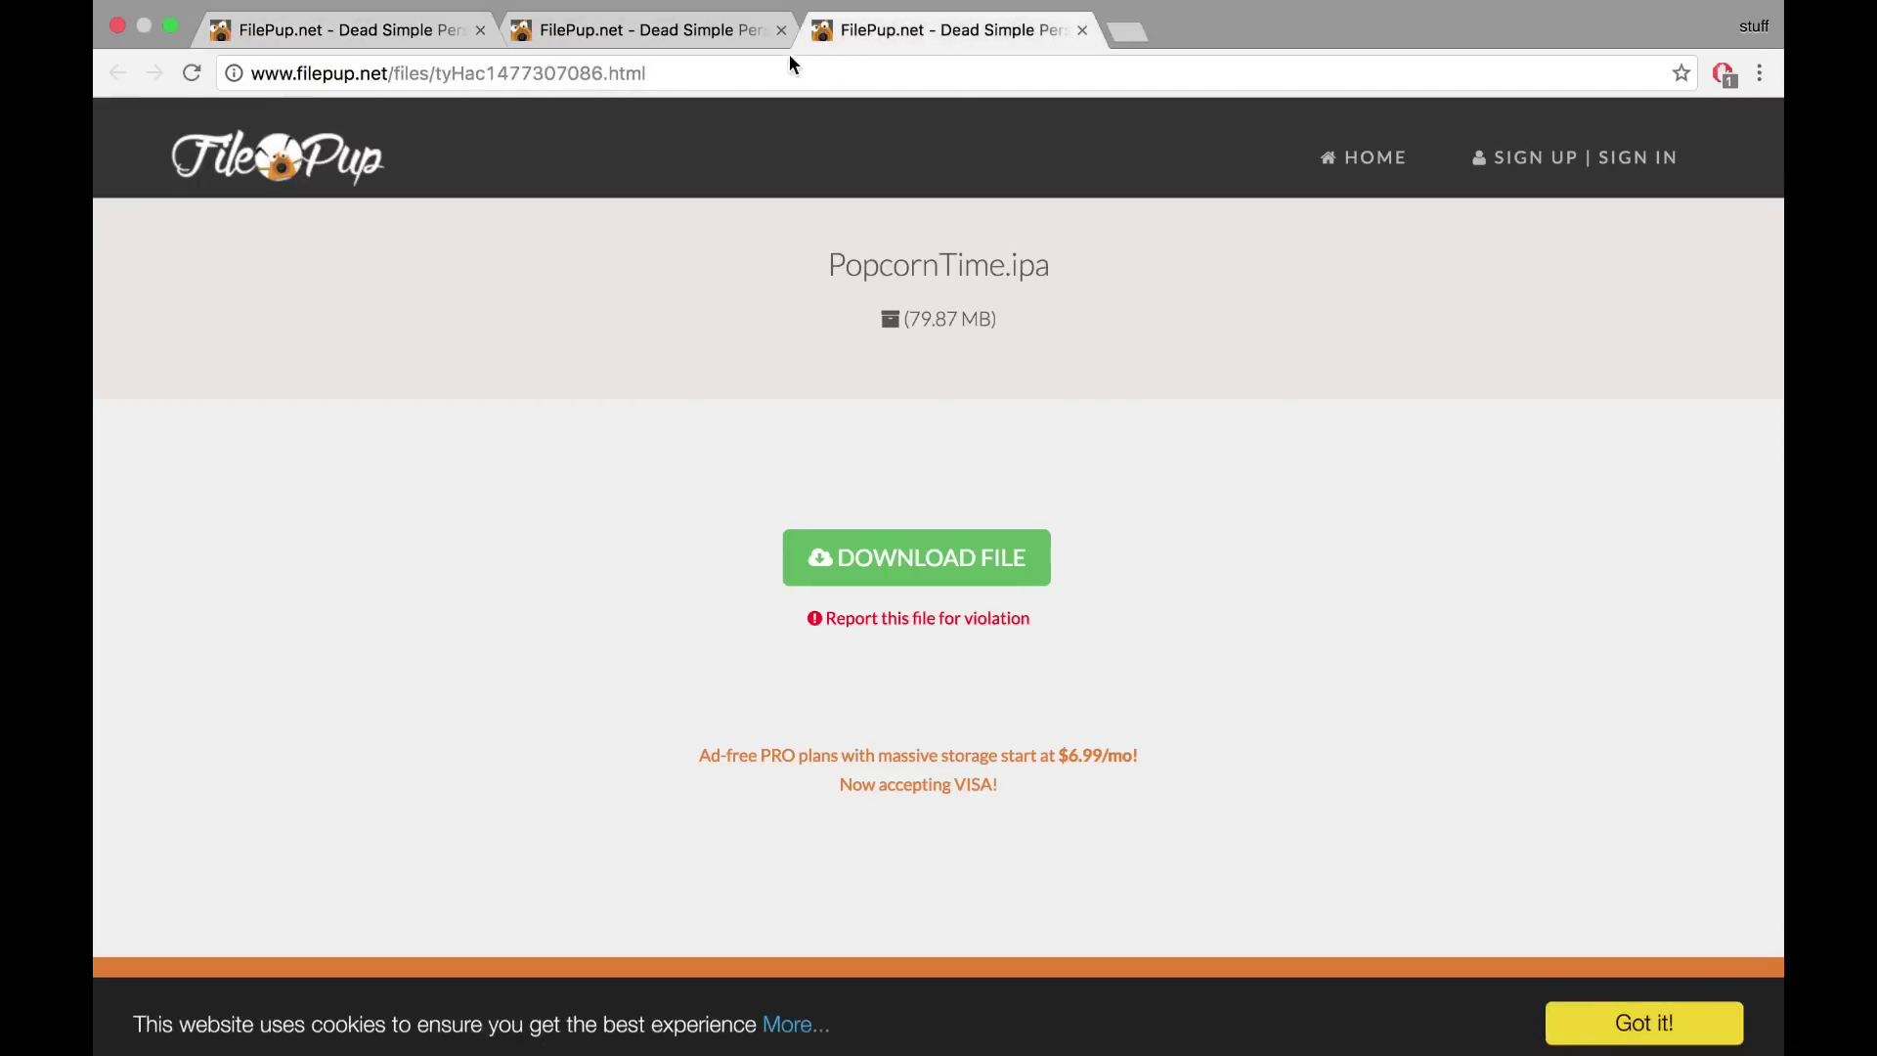
pyautogui.click(667, 32)
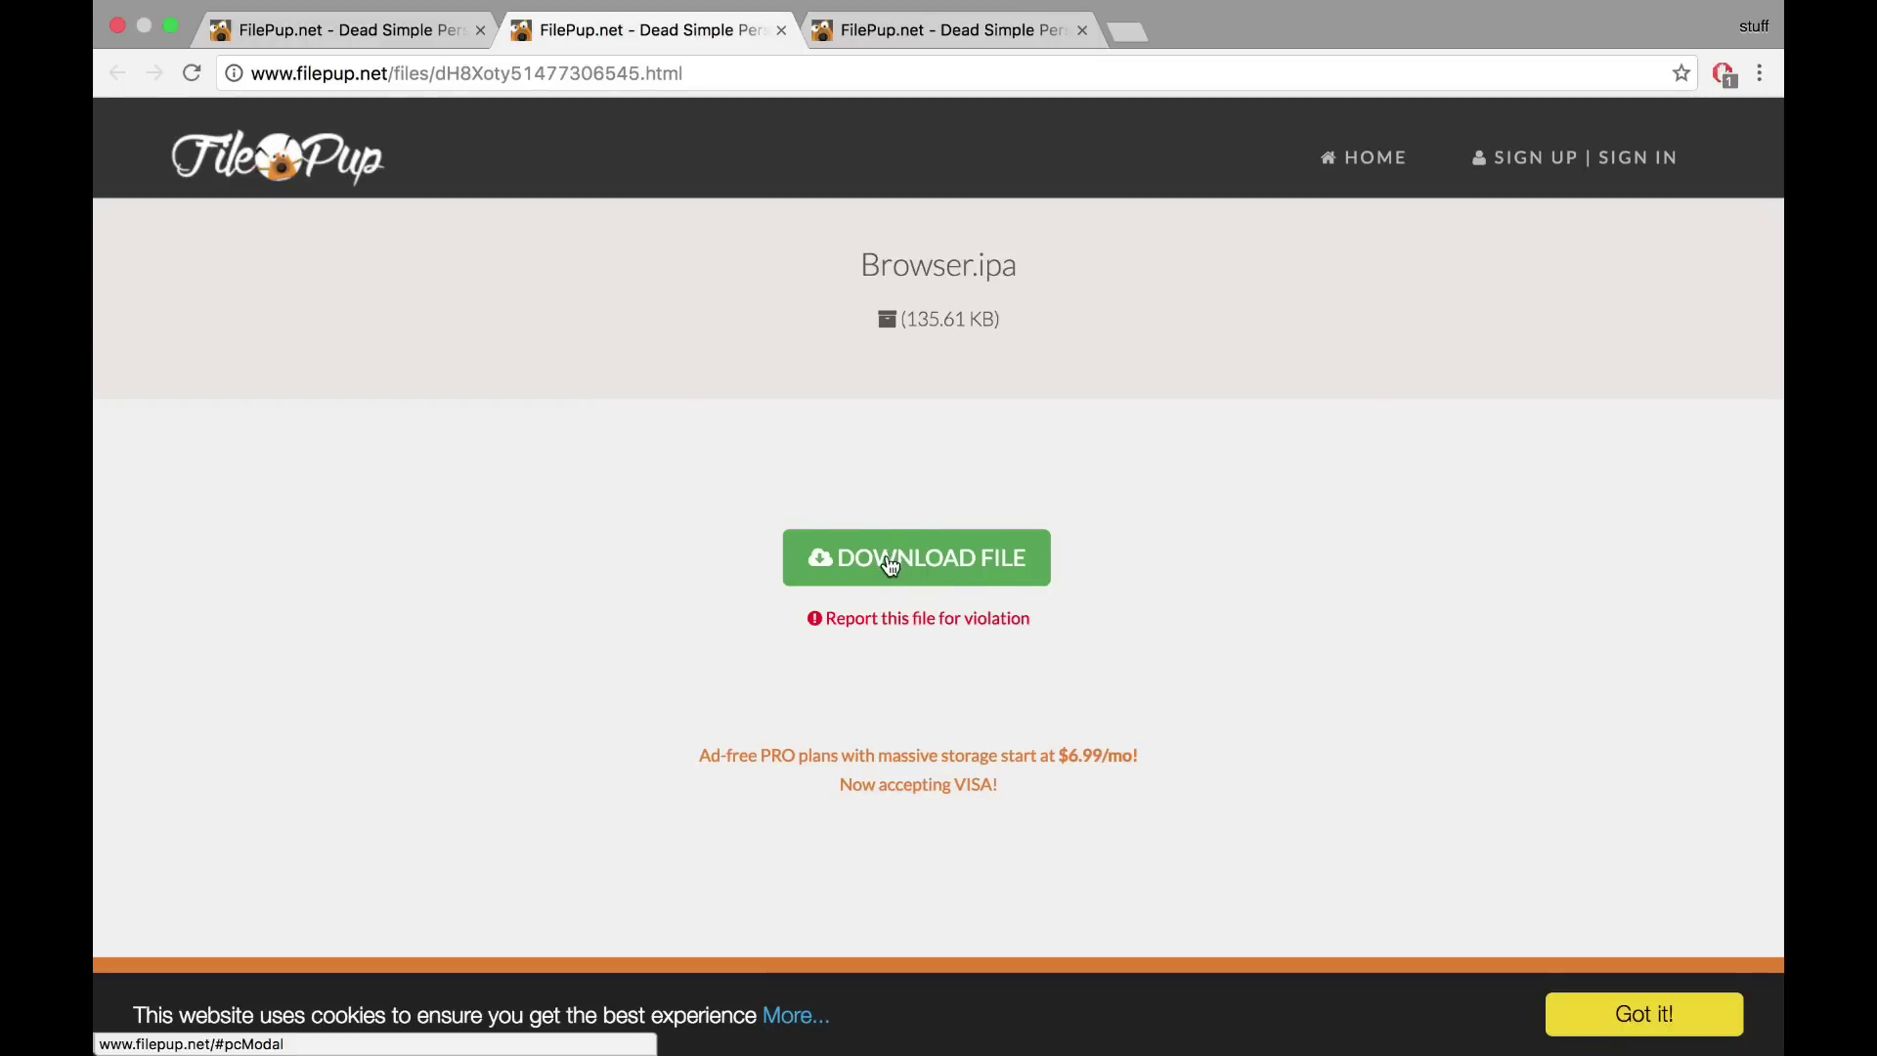
pyautogui.click(889, 557)
pyautogui.click(816, 405)
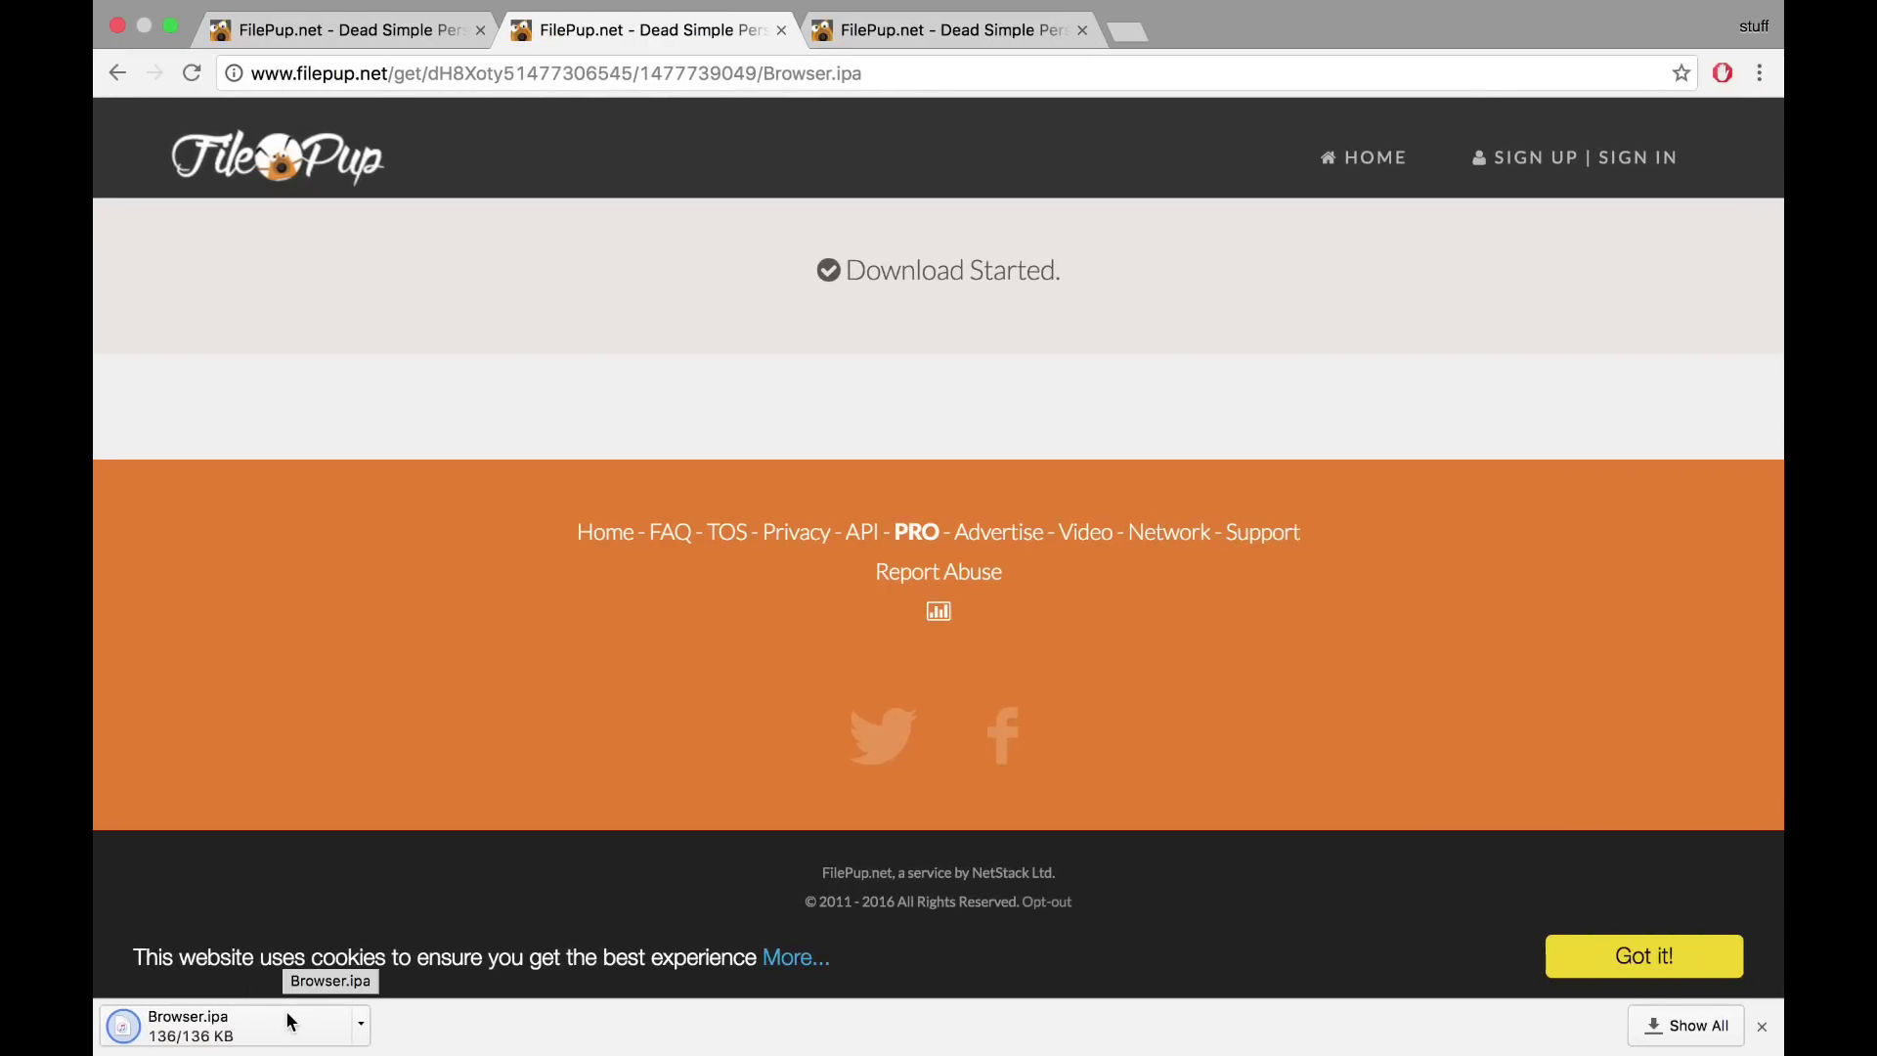
# Start the free-user download of PopcornTime.ipa (79.9 MB)
pyautogui.click(866, 32)
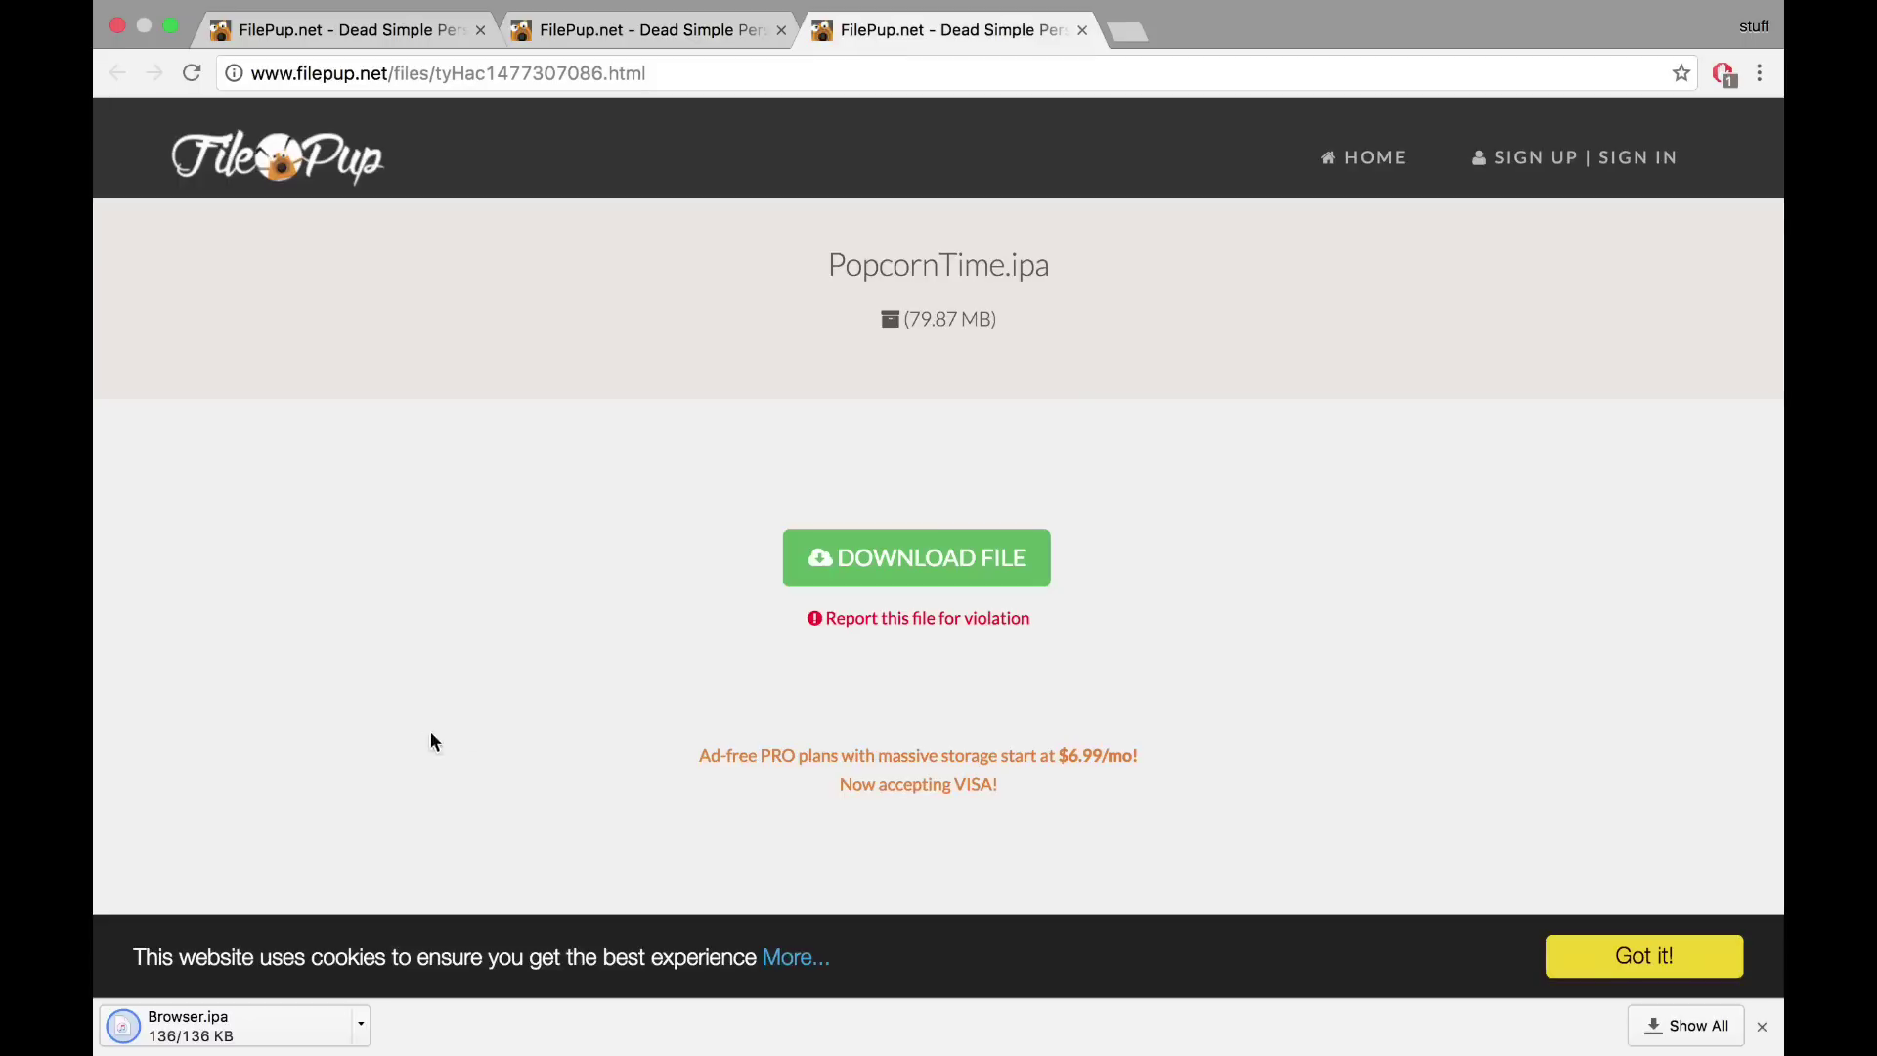
pyautogui.click(928, 543)
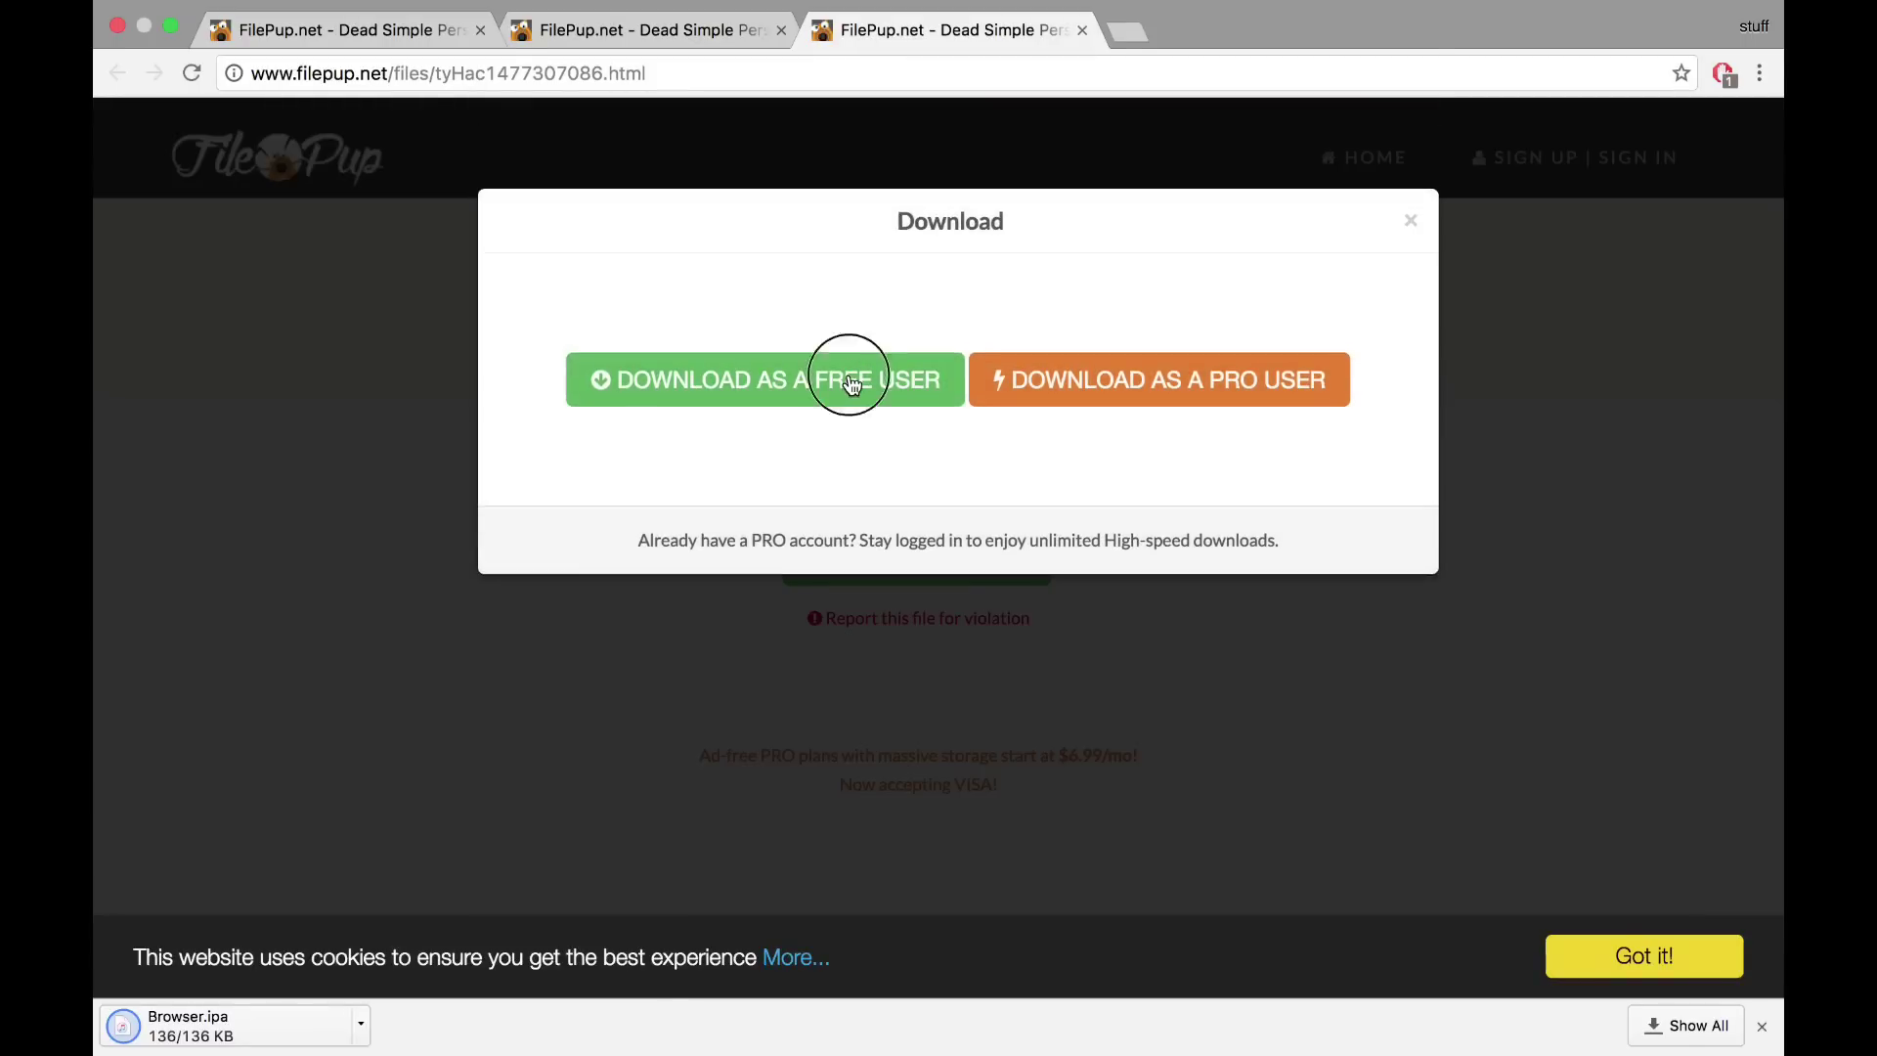
pyautogui.click(852, 382)
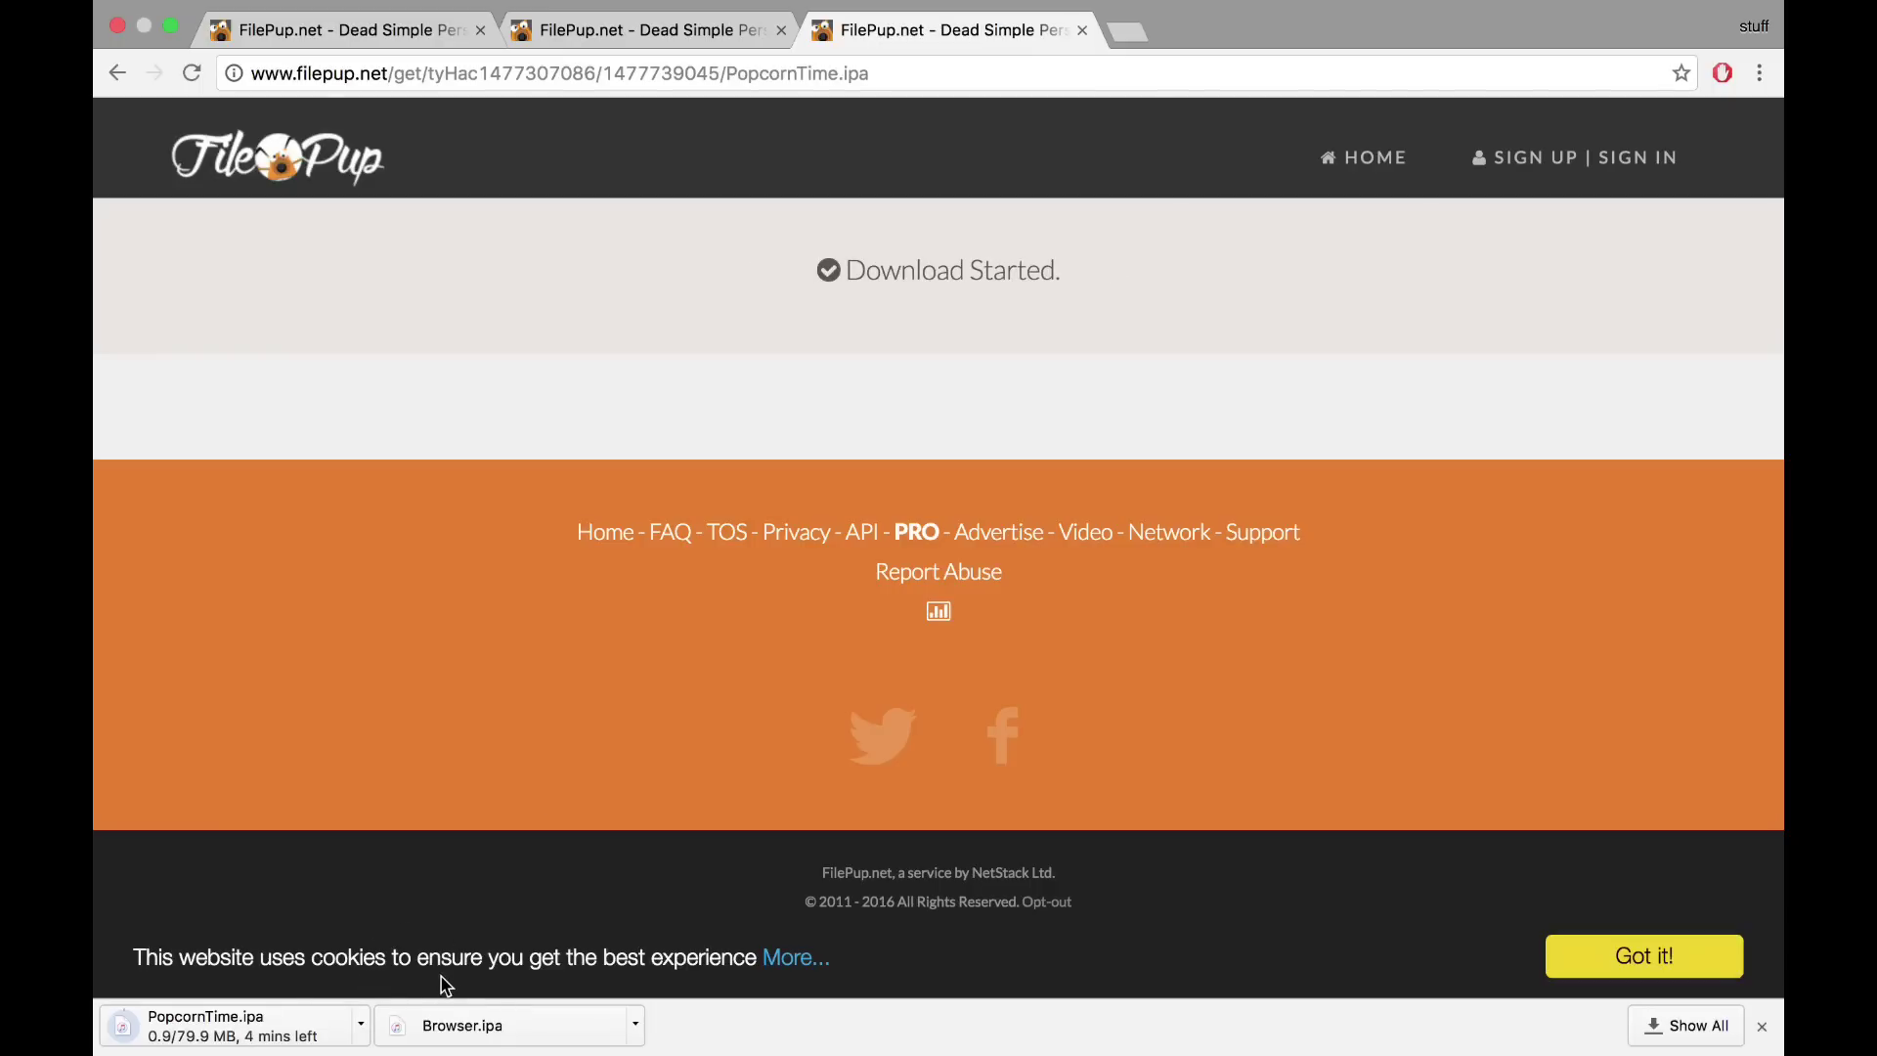
# Attempt a free-user download of Kodi.ipa
pyautogui.click(330, 34)
pyautogui.click(869, 575)
pyautogui.click(815, 381)
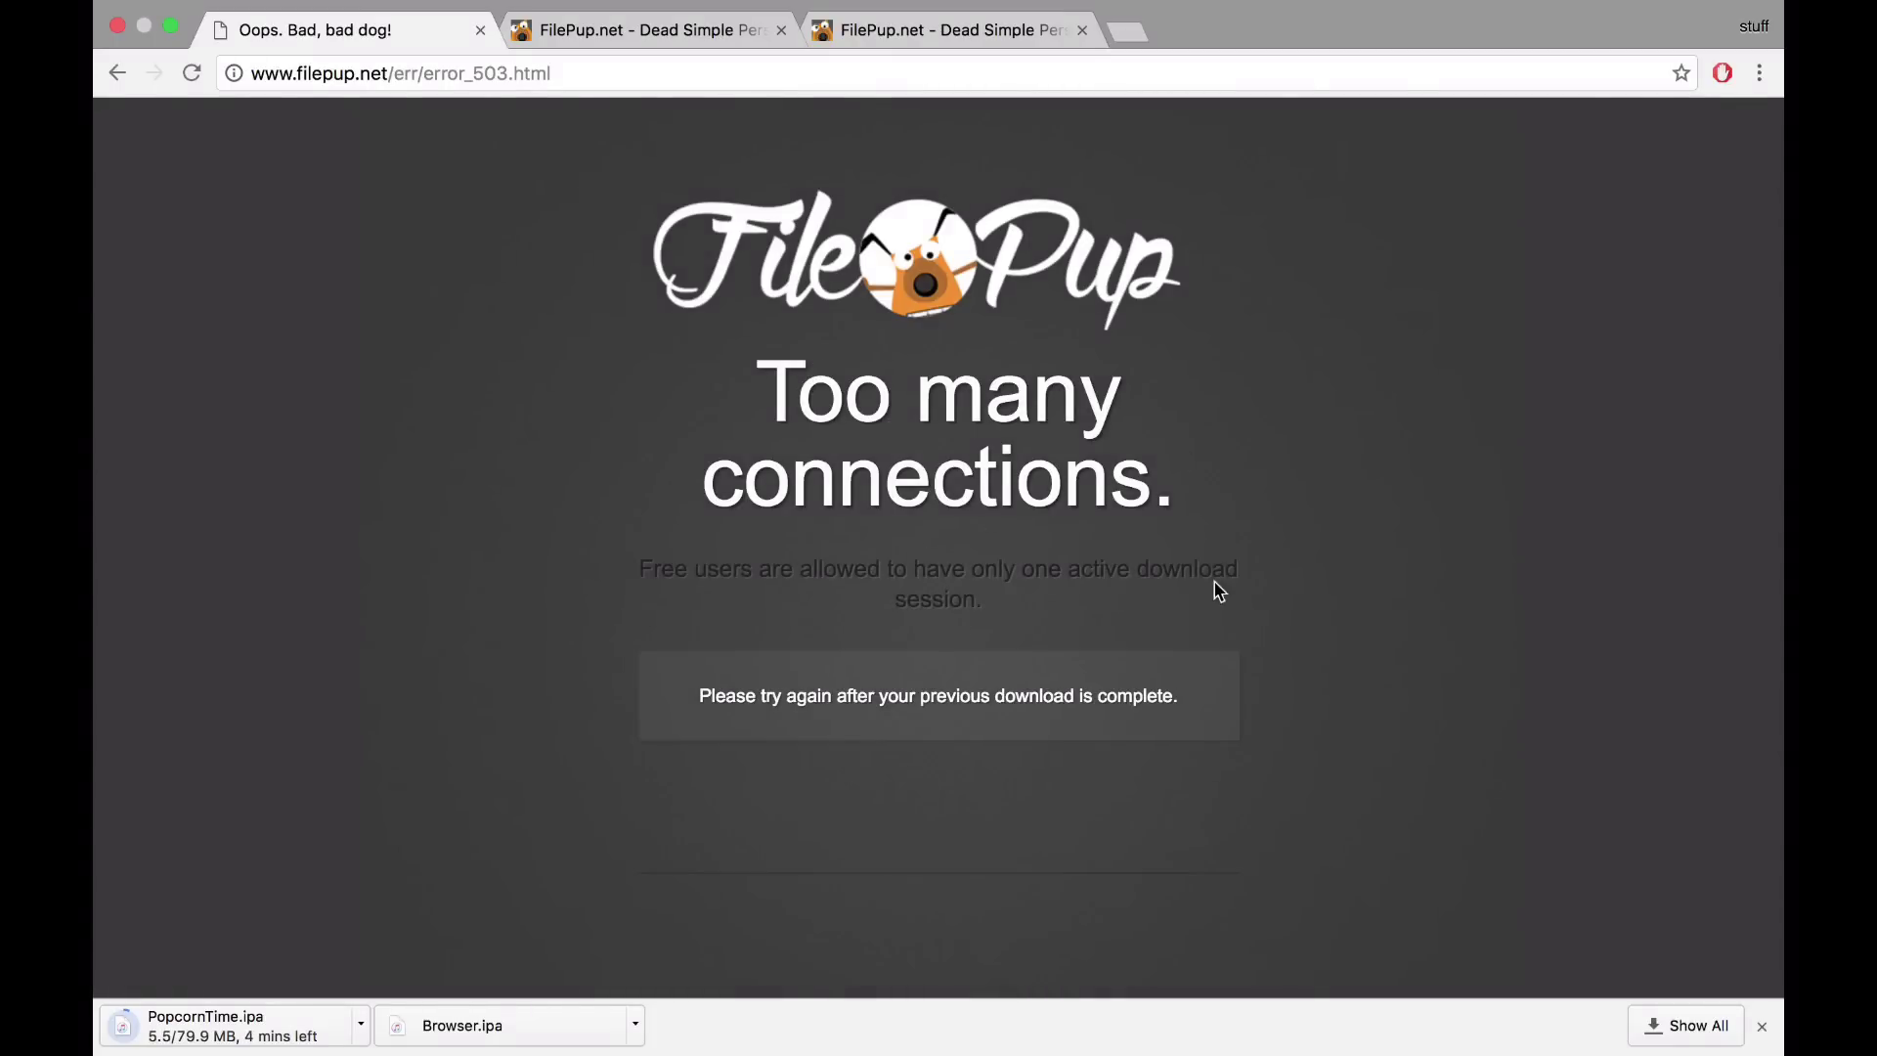
# Read the too-many-connections error, go back, and move to the Browser.ipa tab
pyautogui.moveTo(1012, 699); pyautogui.dragTo(1179, 698)
pyautogui.click(125, 64)
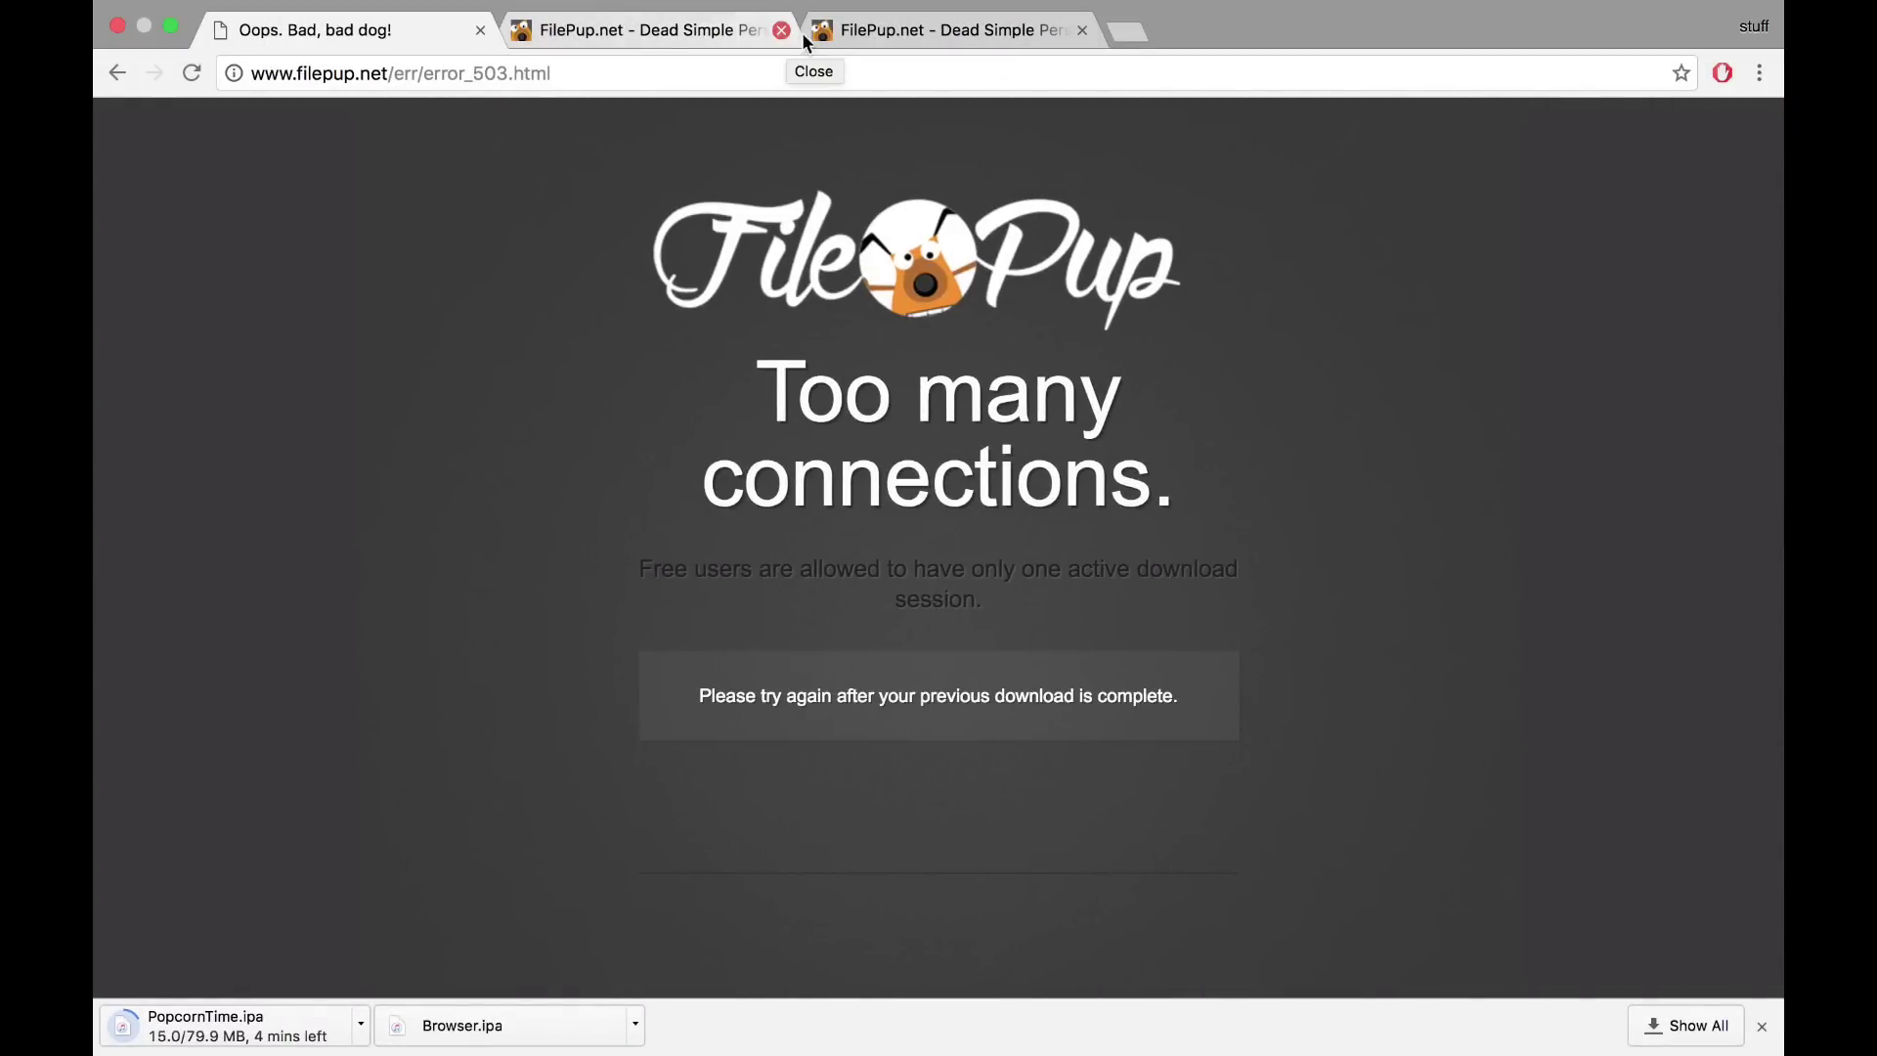
pyautogui.click(862, 34)
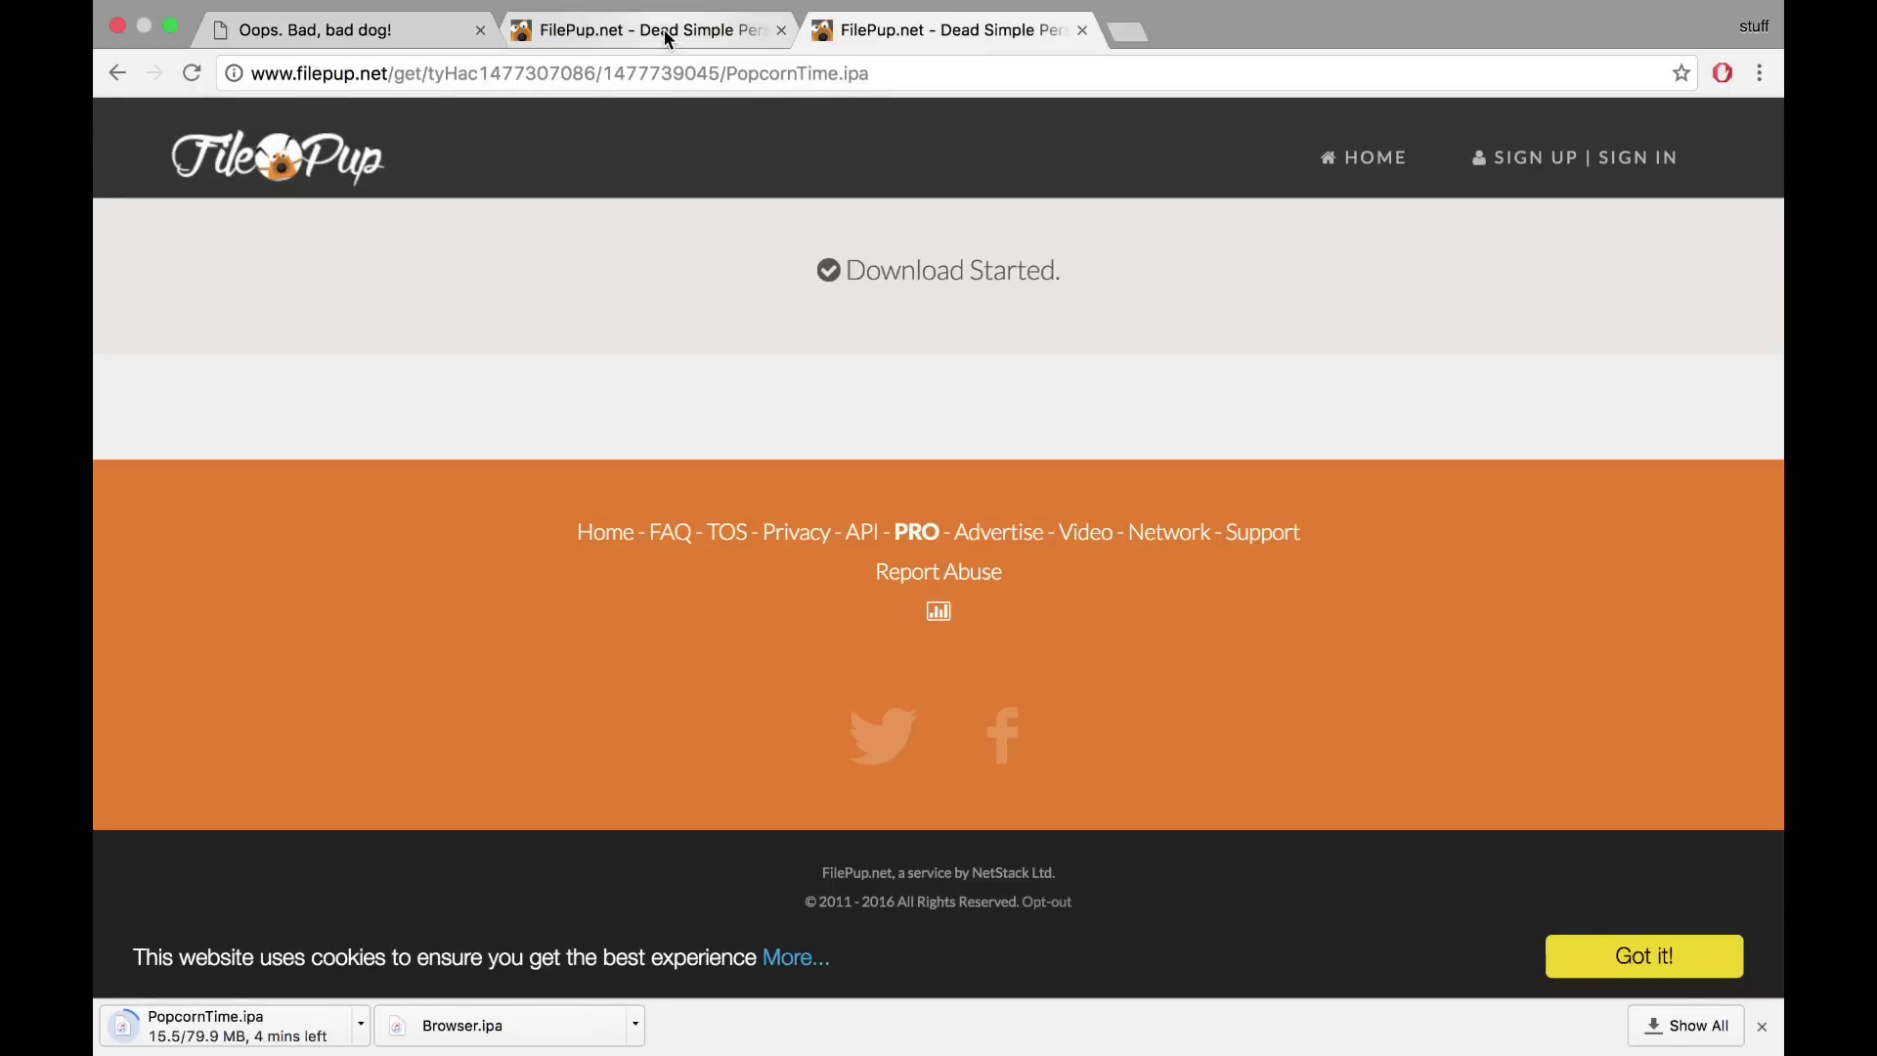
pyautogui.click(664, 30)
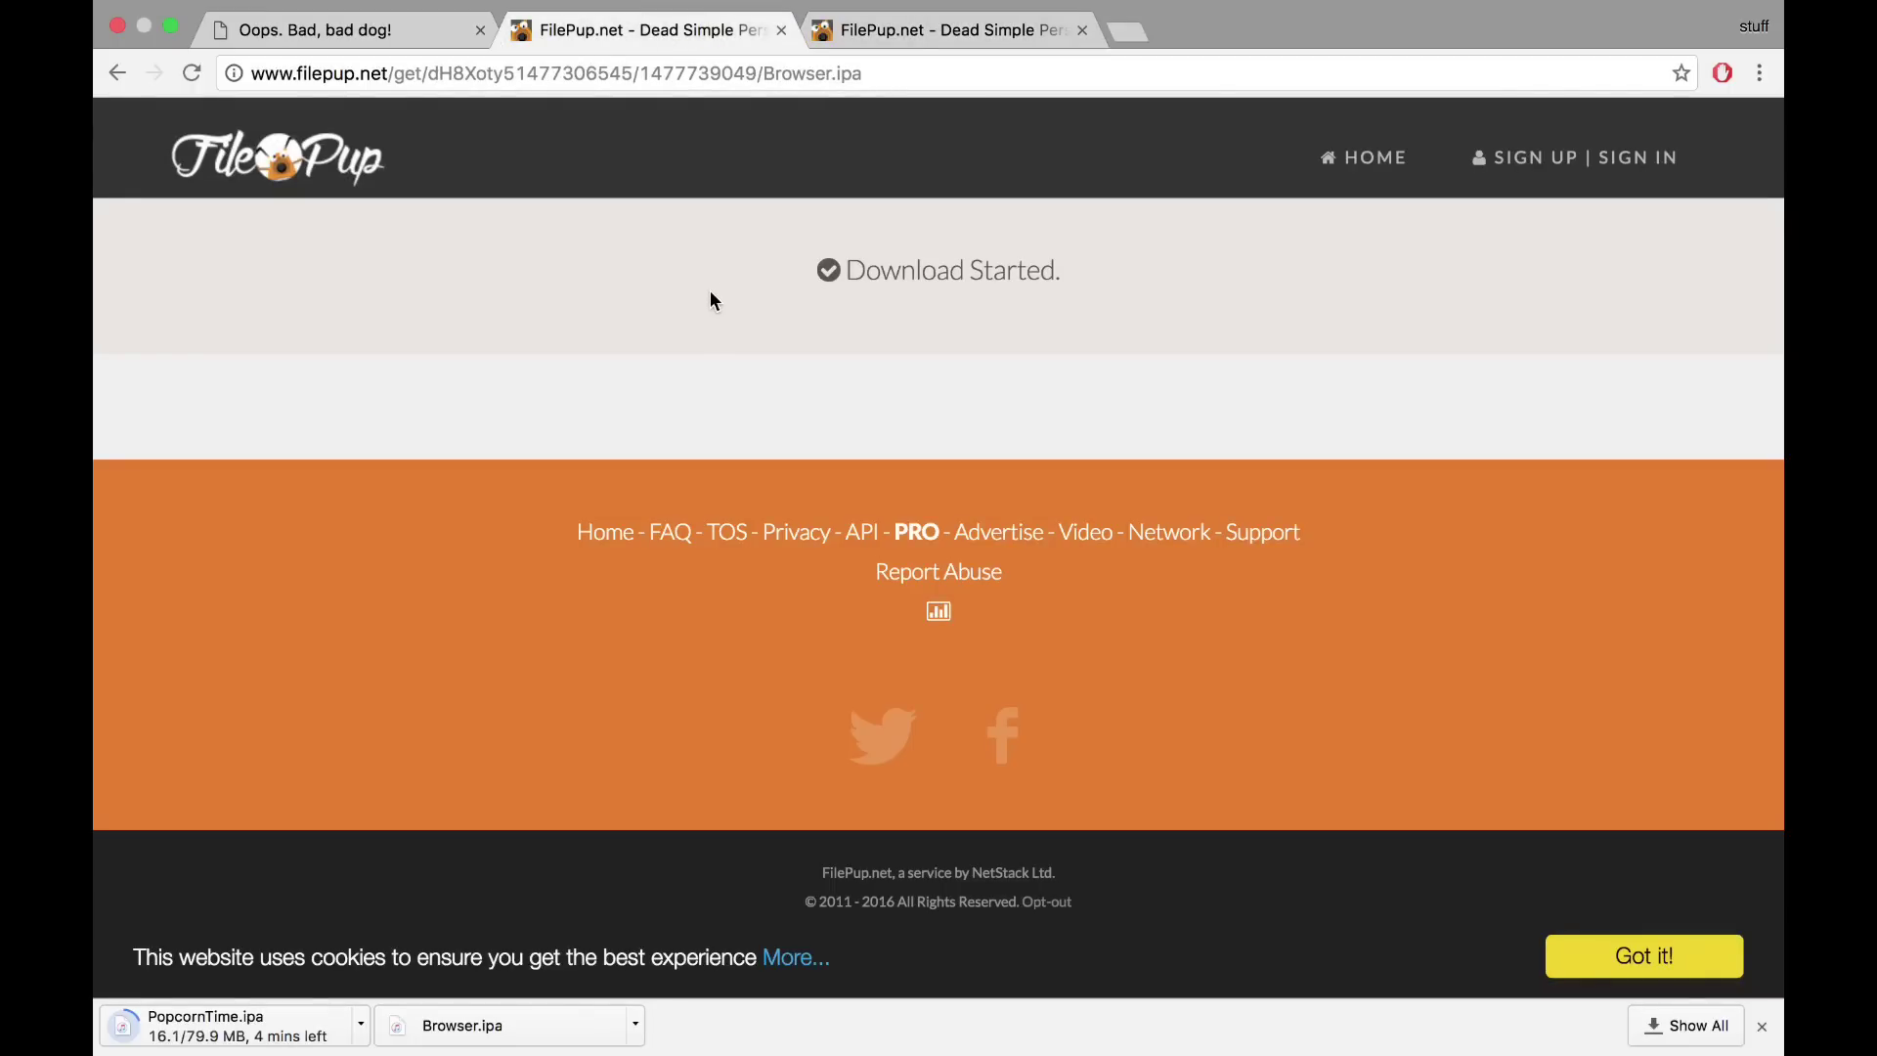
pyautogui.hscroll(-5, 711, 301)
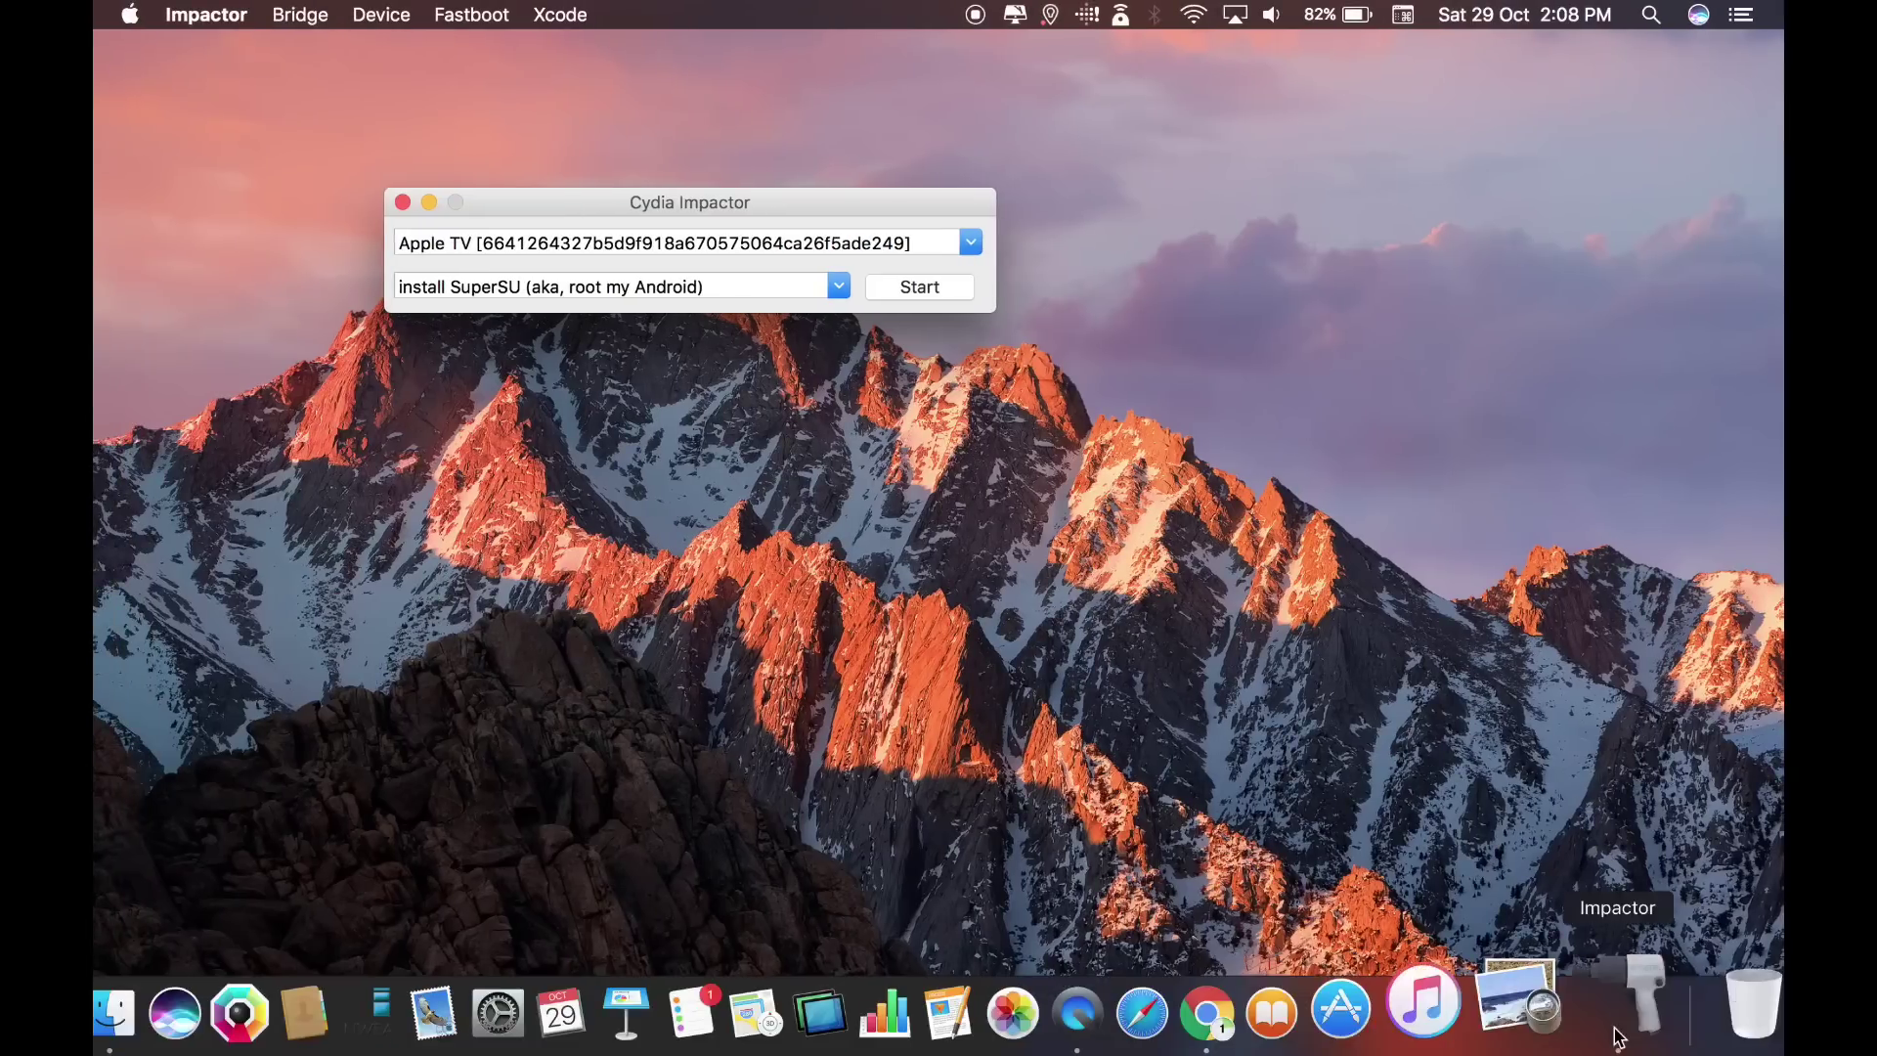
# Drag Browser.ipa from the Downloads folder onto Cydia Impactor
pyautogui.click(1675, 1012)
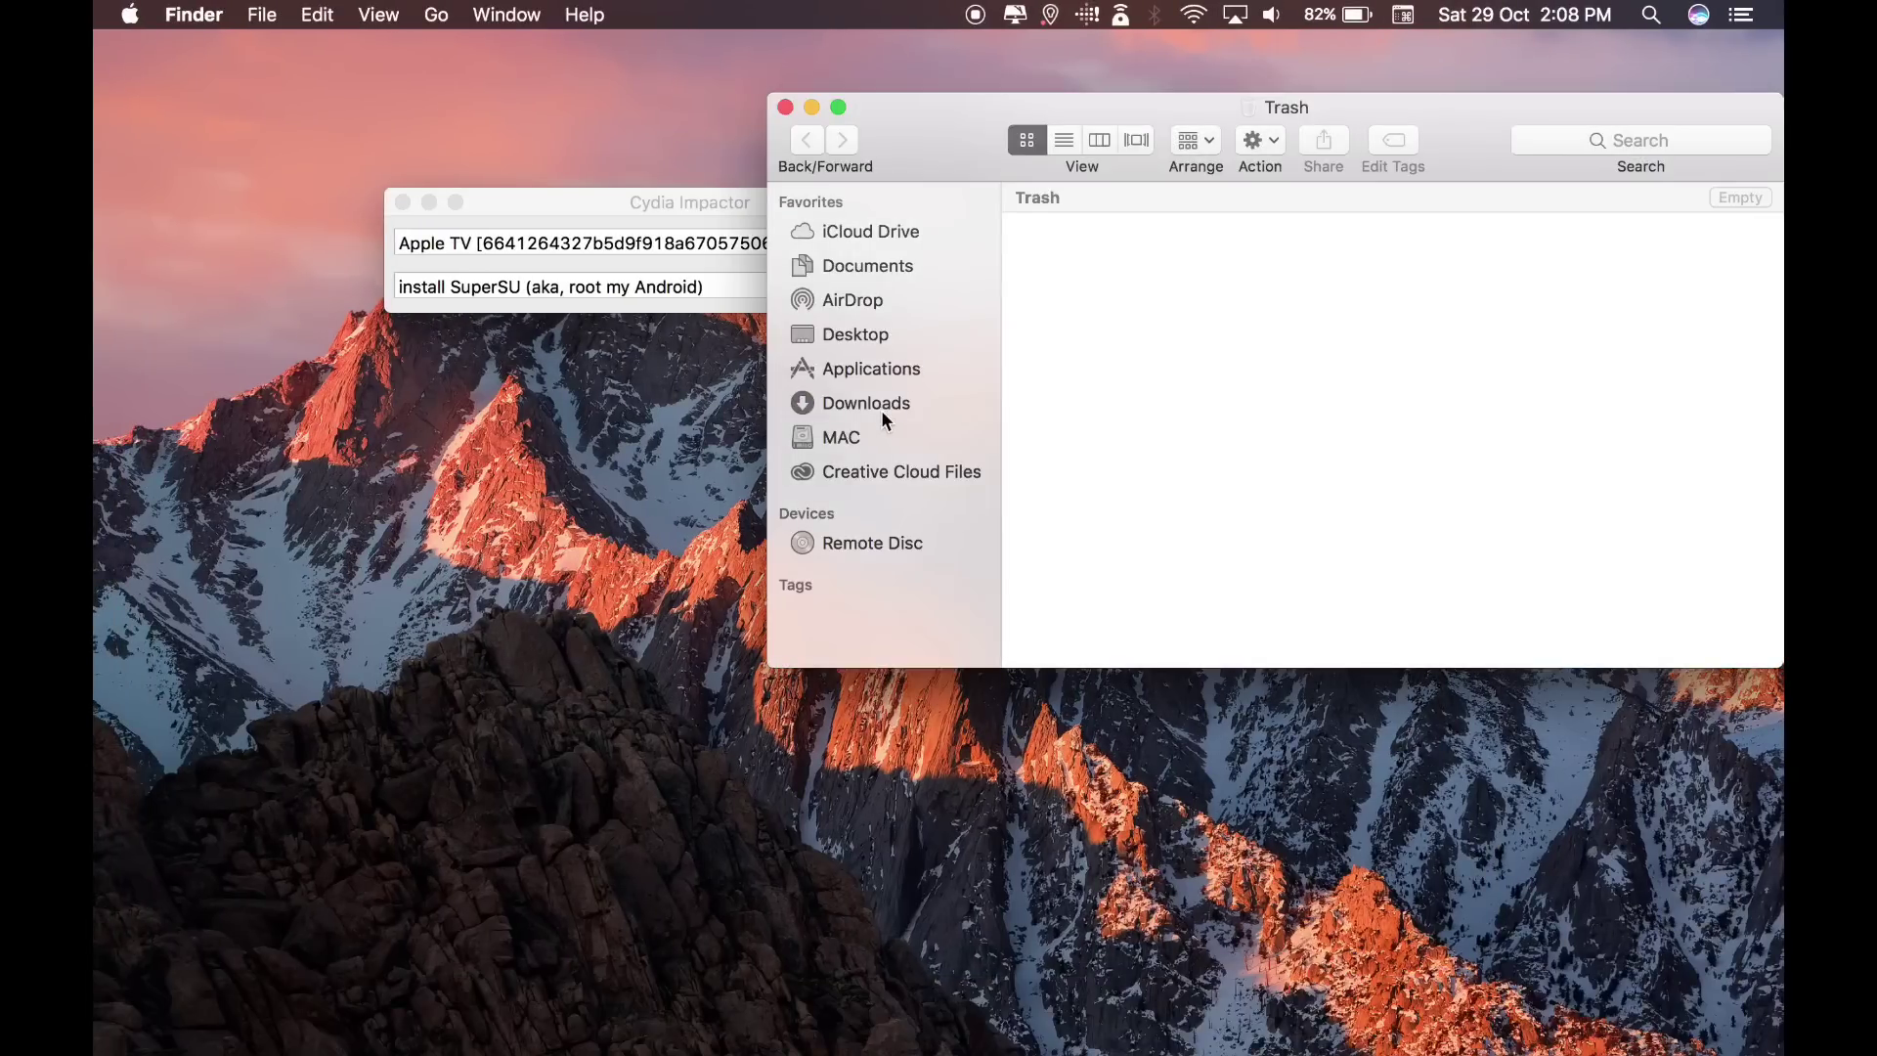
pyautogui.click(881, 409)
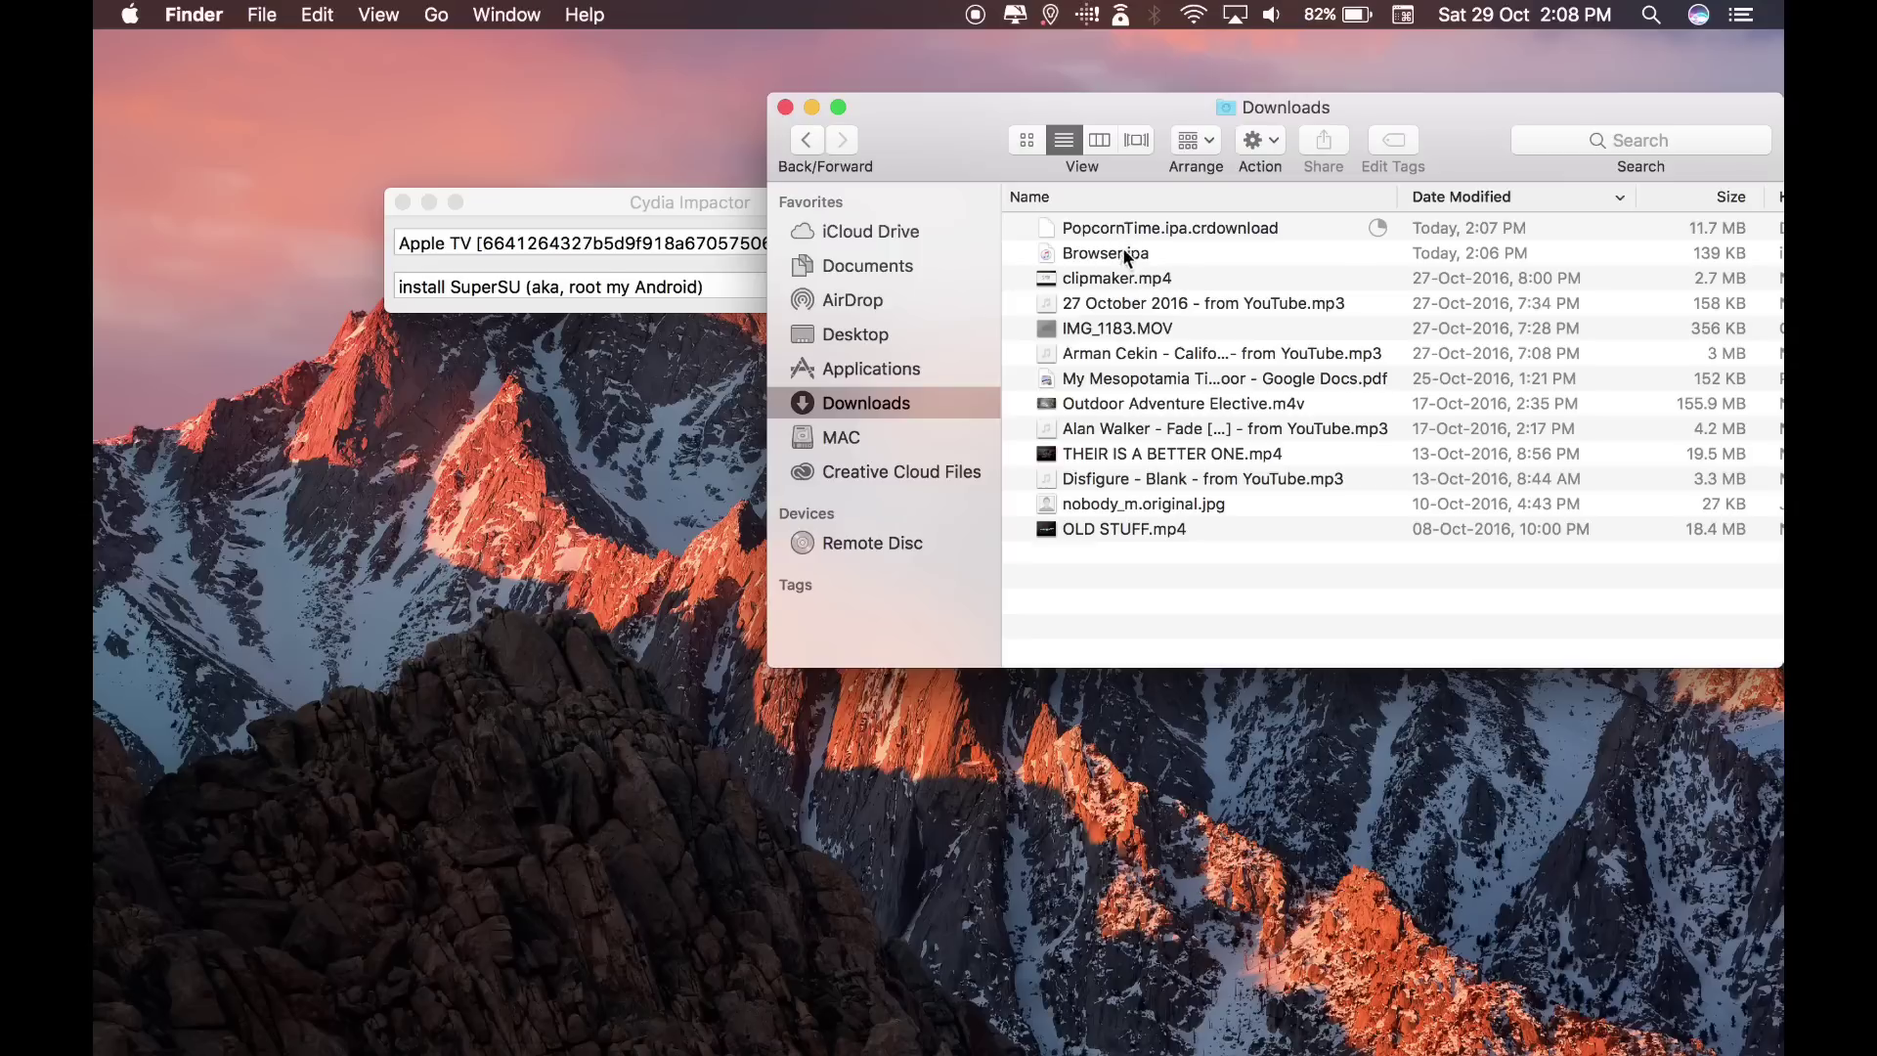
pyautogui.moveTo(1126, 254); pyautogui.dragTo(595, 255)
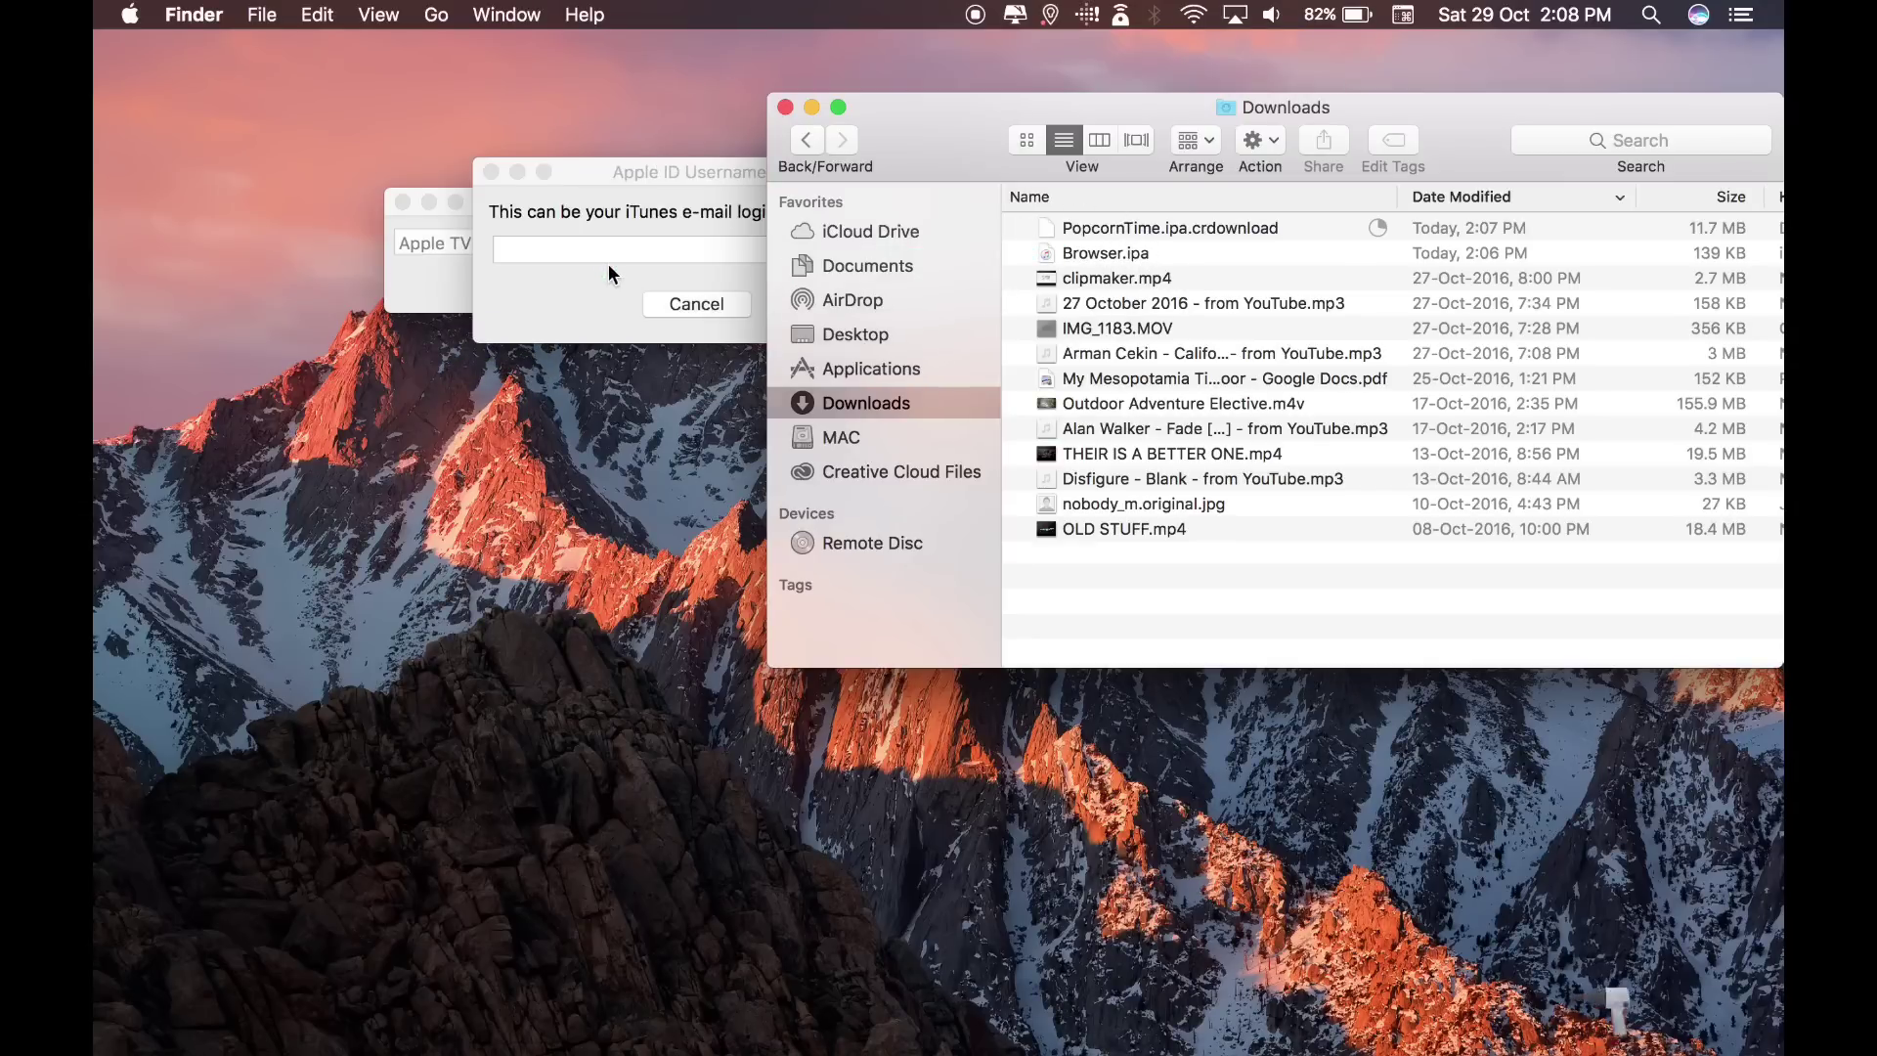
pyautogui.moveTo(918, 113)
pyautogui.mouseDown()
pyautogui.moveTo(792, 142)
pyautogui.moveTo(890, 1002)
pyautogui.mouseUp()
# Submit the Apple ID username and password for the install
pyautogui.click(761, 175)
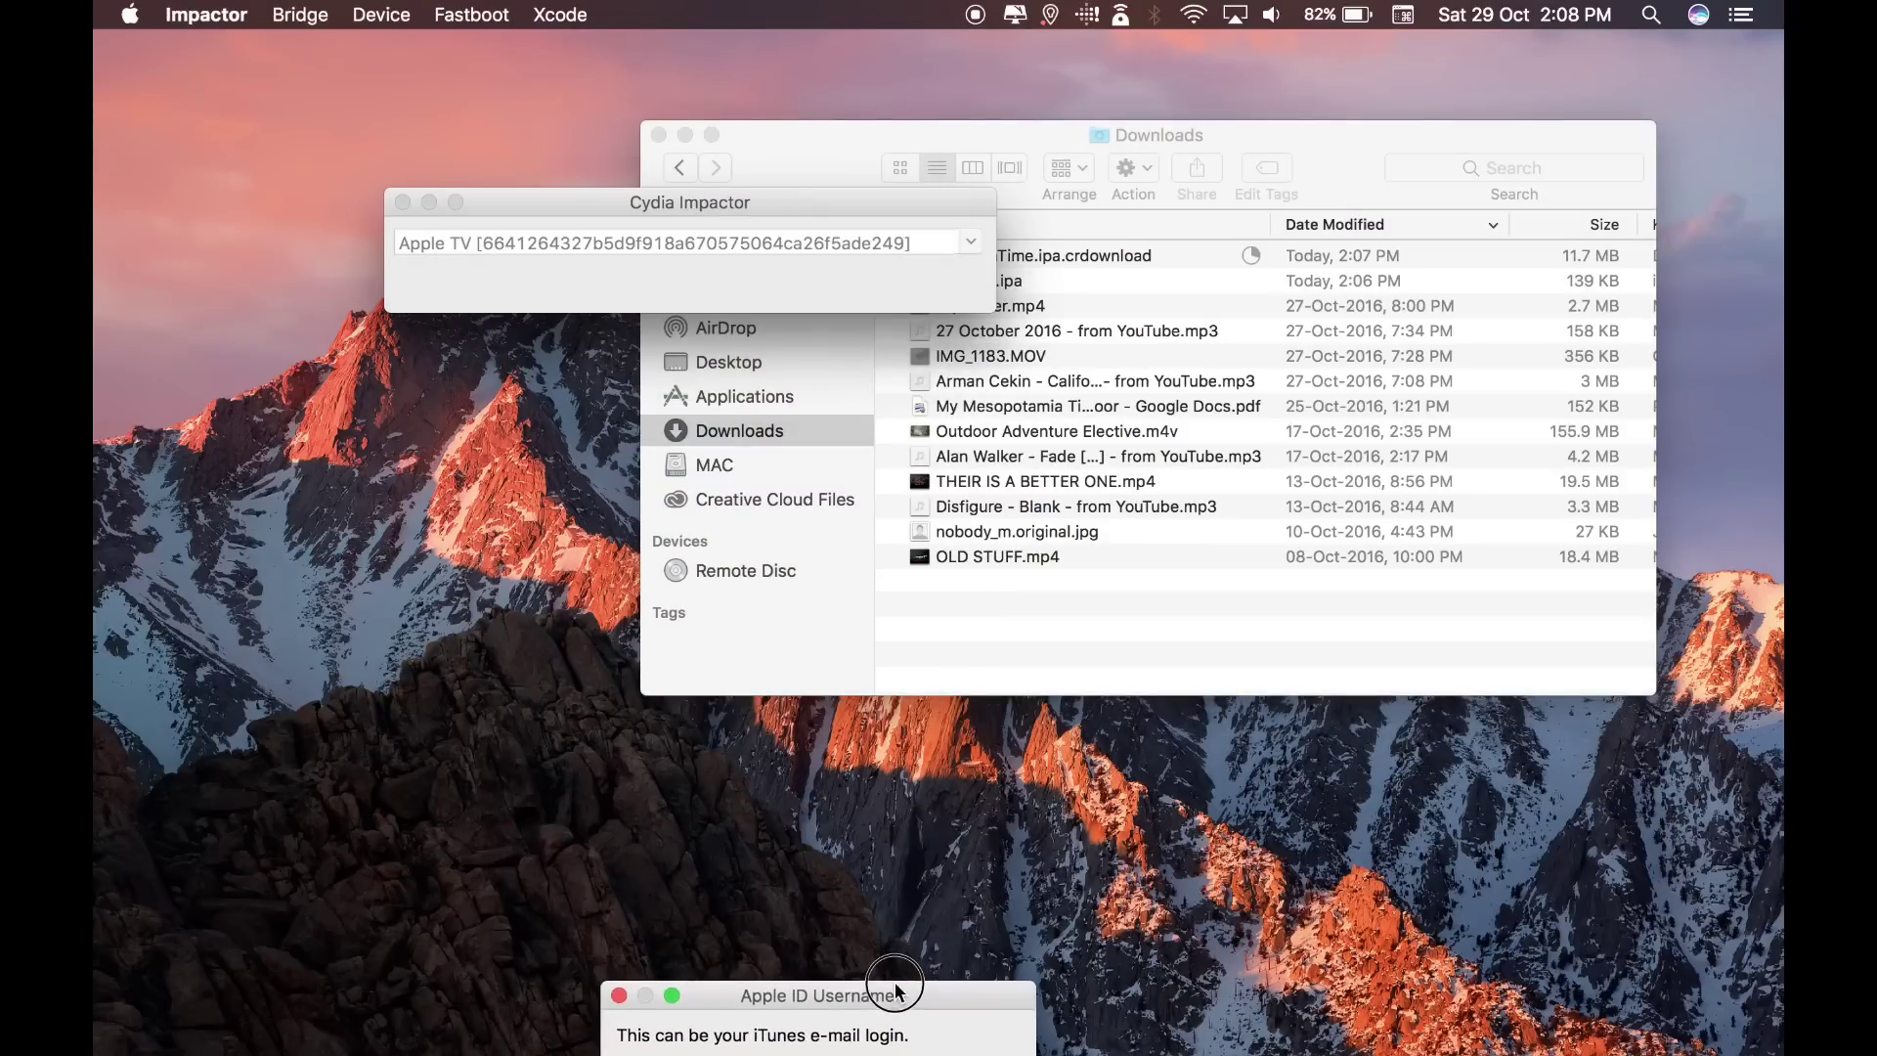
pyautogui.moveTo(890, 1002)
pyautogui.mouseDown()
pyautogui.moveTo(908, 973)
pyautogui.moveTo(905, 1004)
pyautogui.mouseUp()
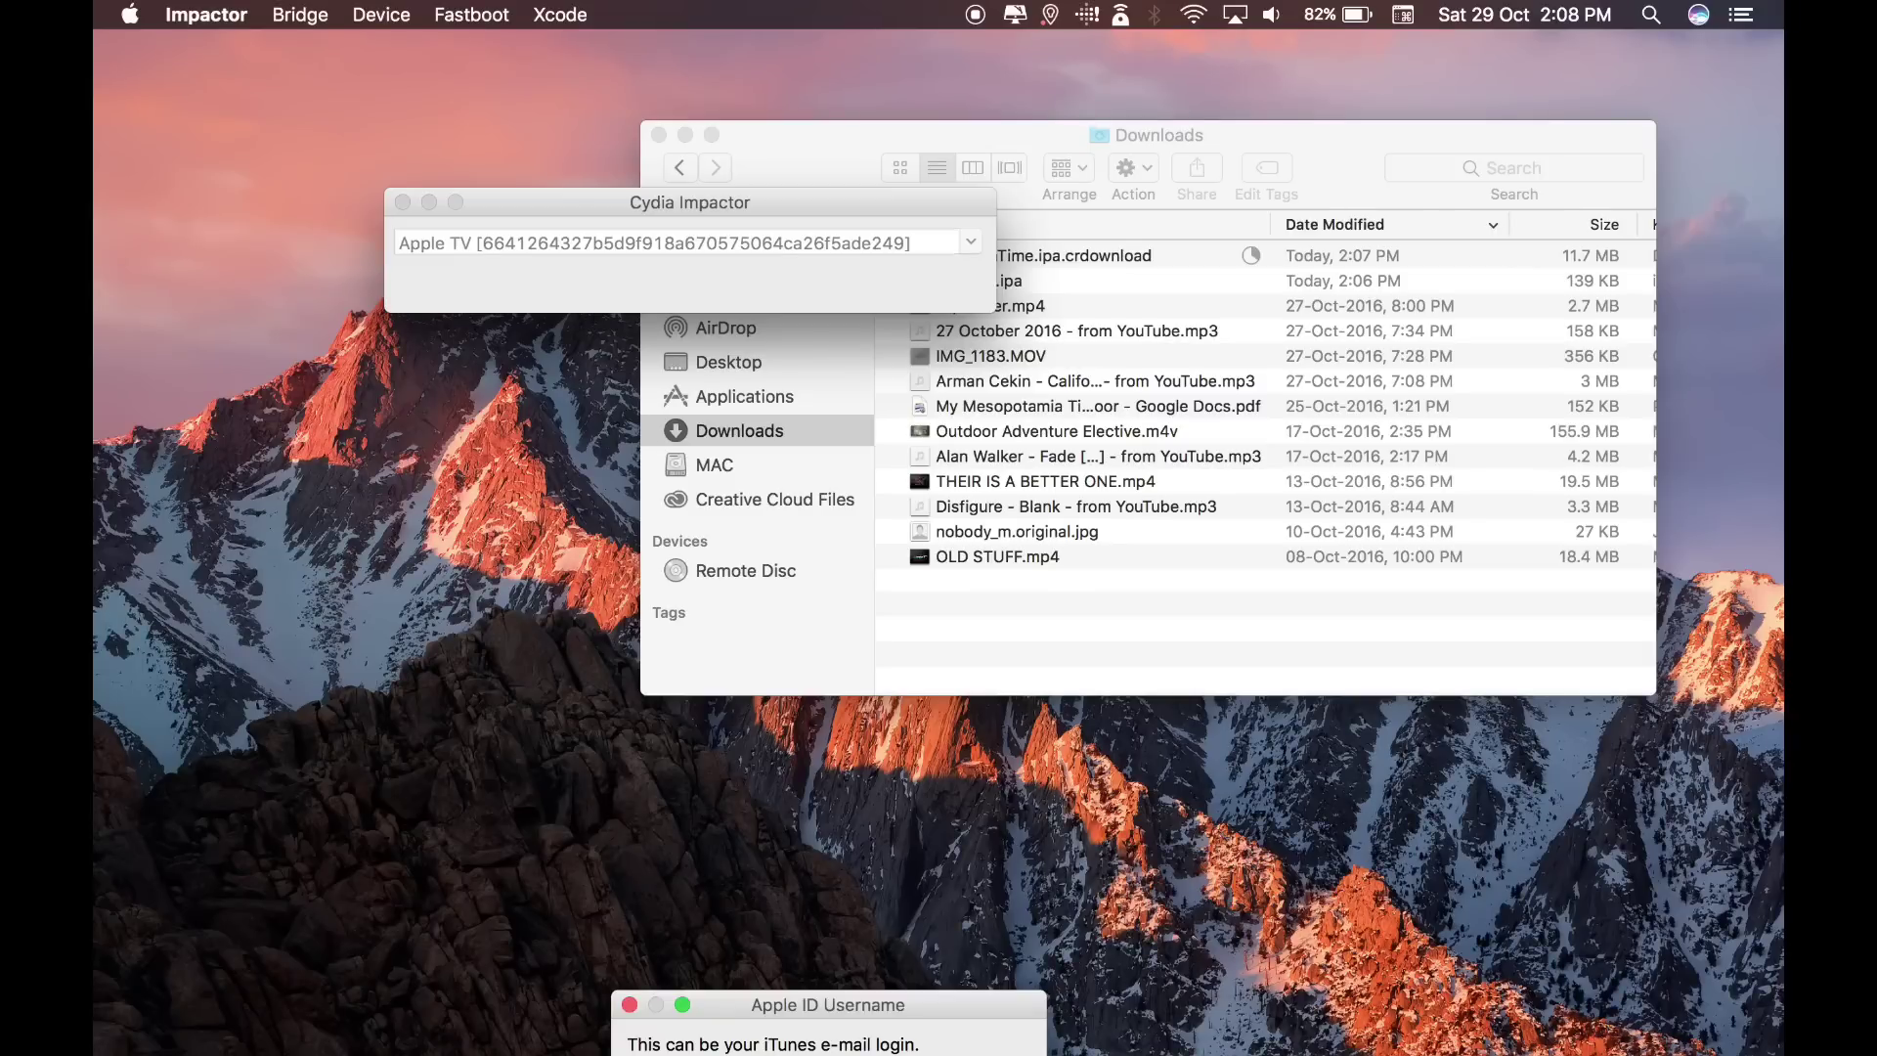
pyautogui.press('Return')
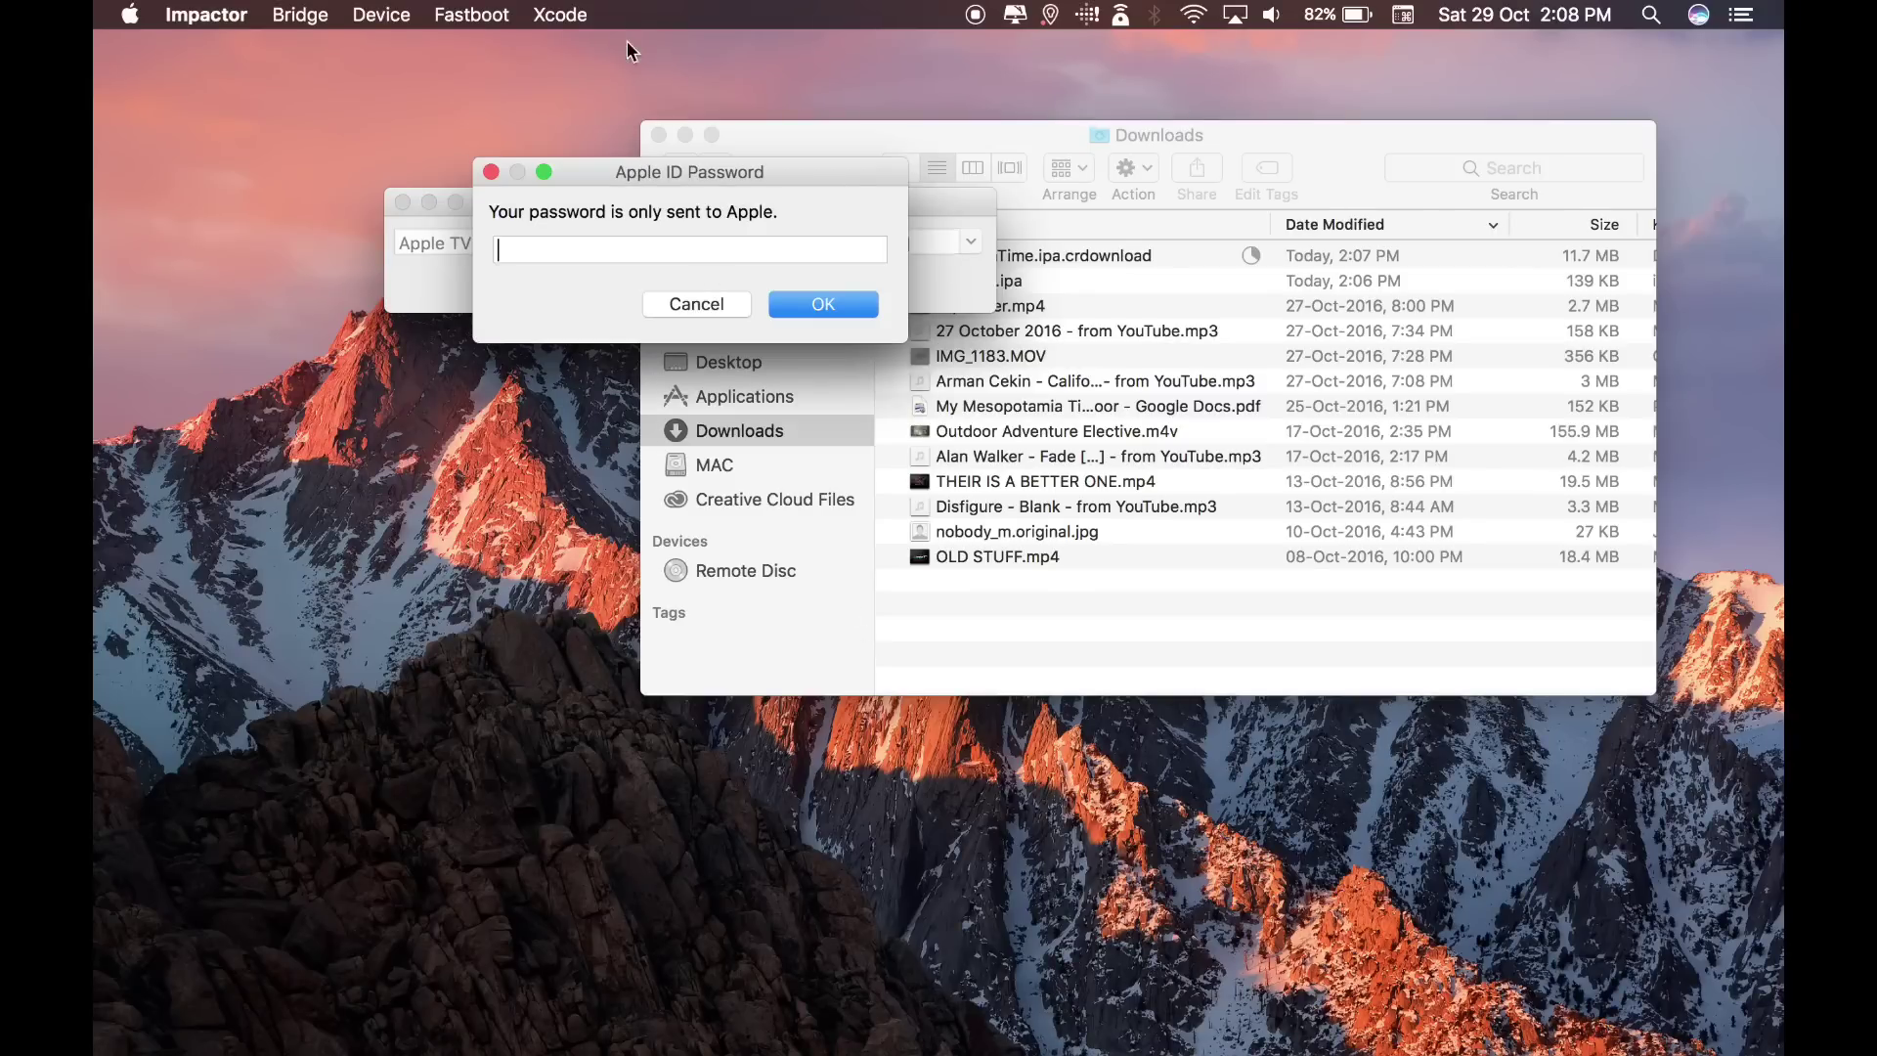
pyautogui.moveTo(650, 172); pyautogui.dragTo(718, 1017)
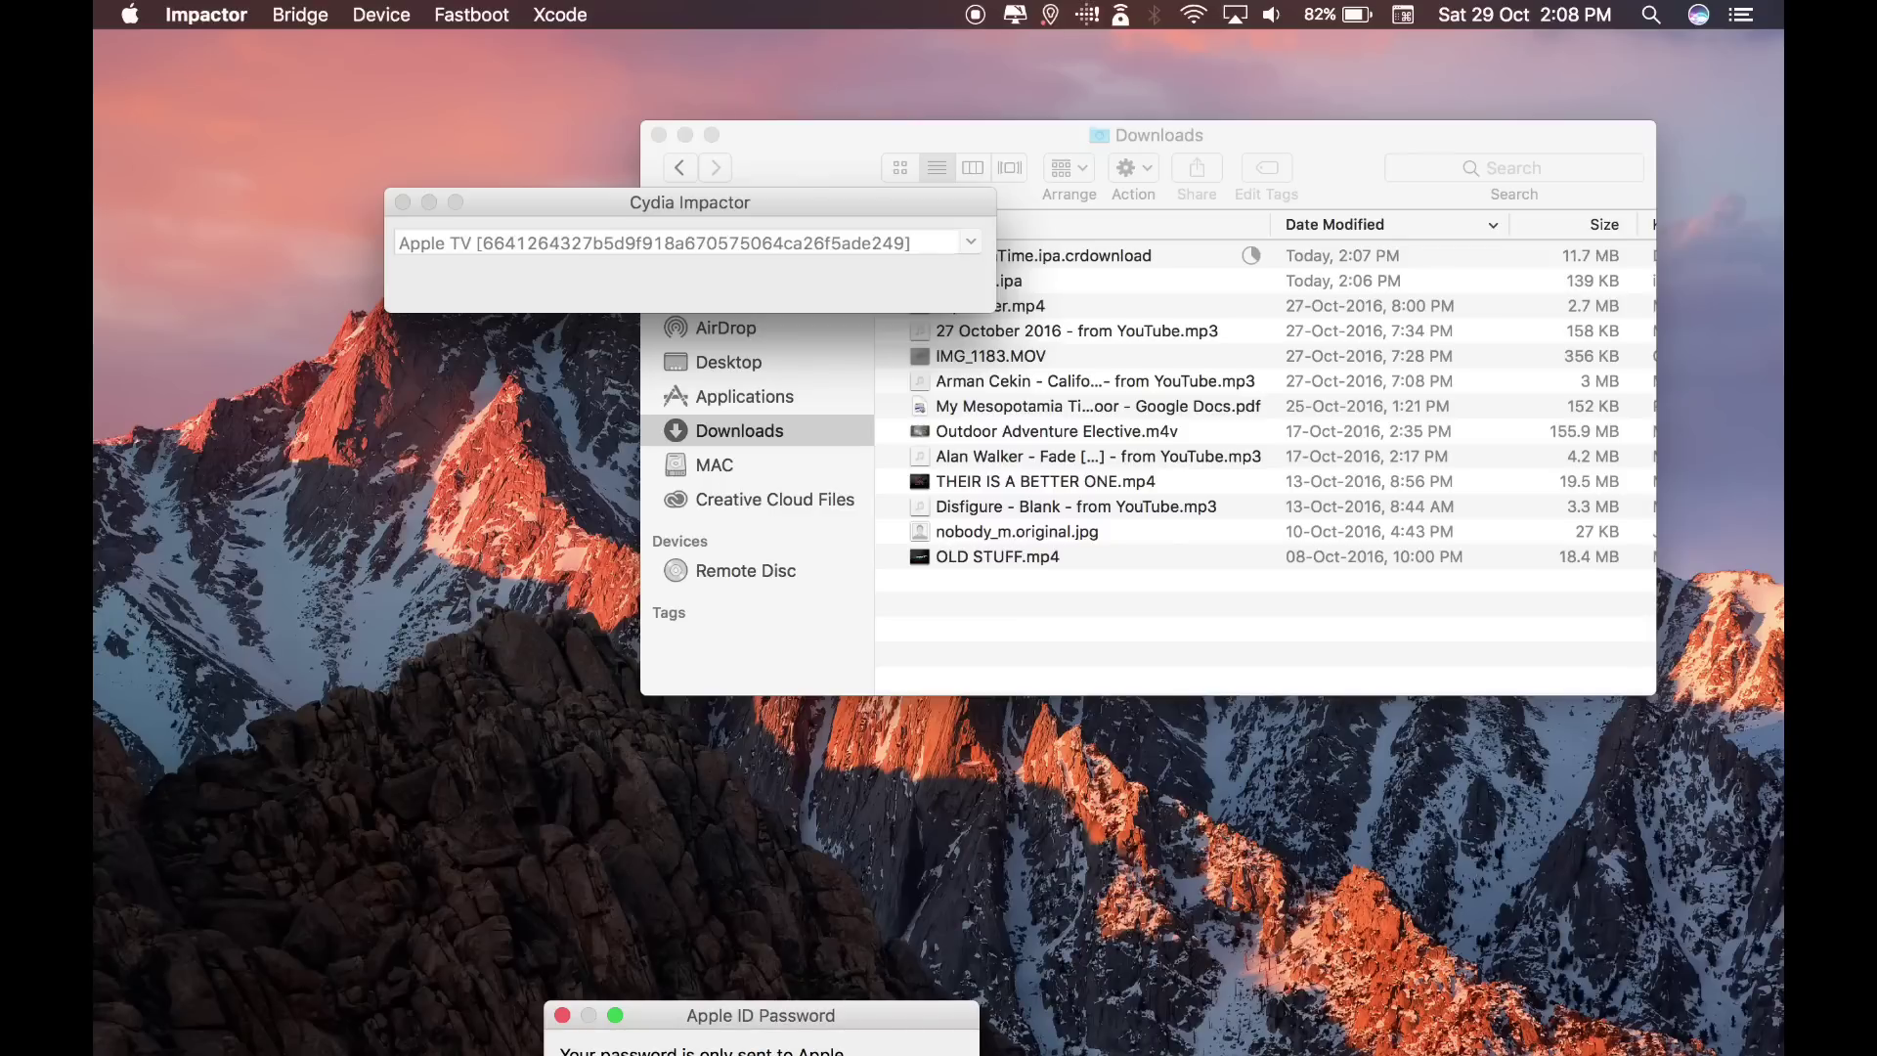
pyautogui.press('Return')
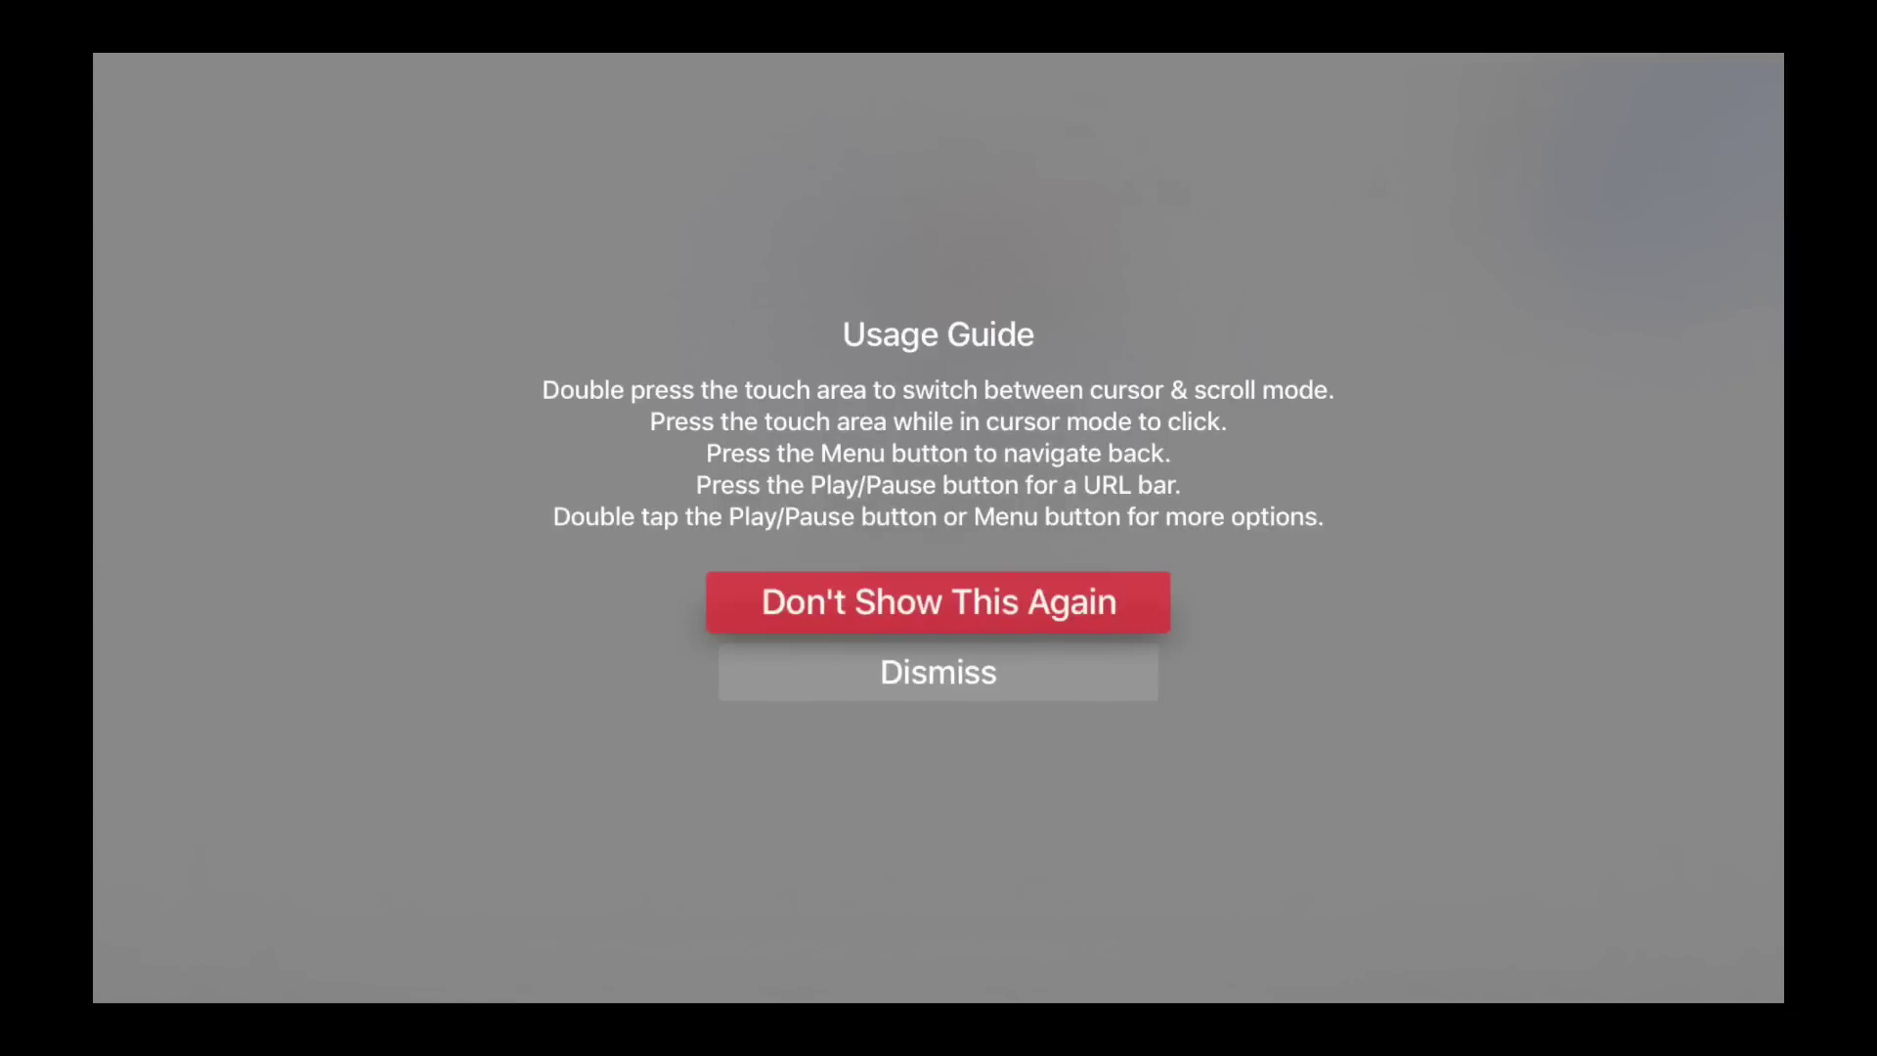
# Dismiss the browser app's usage guide so the Google page loads
pyautogui.press('Down')
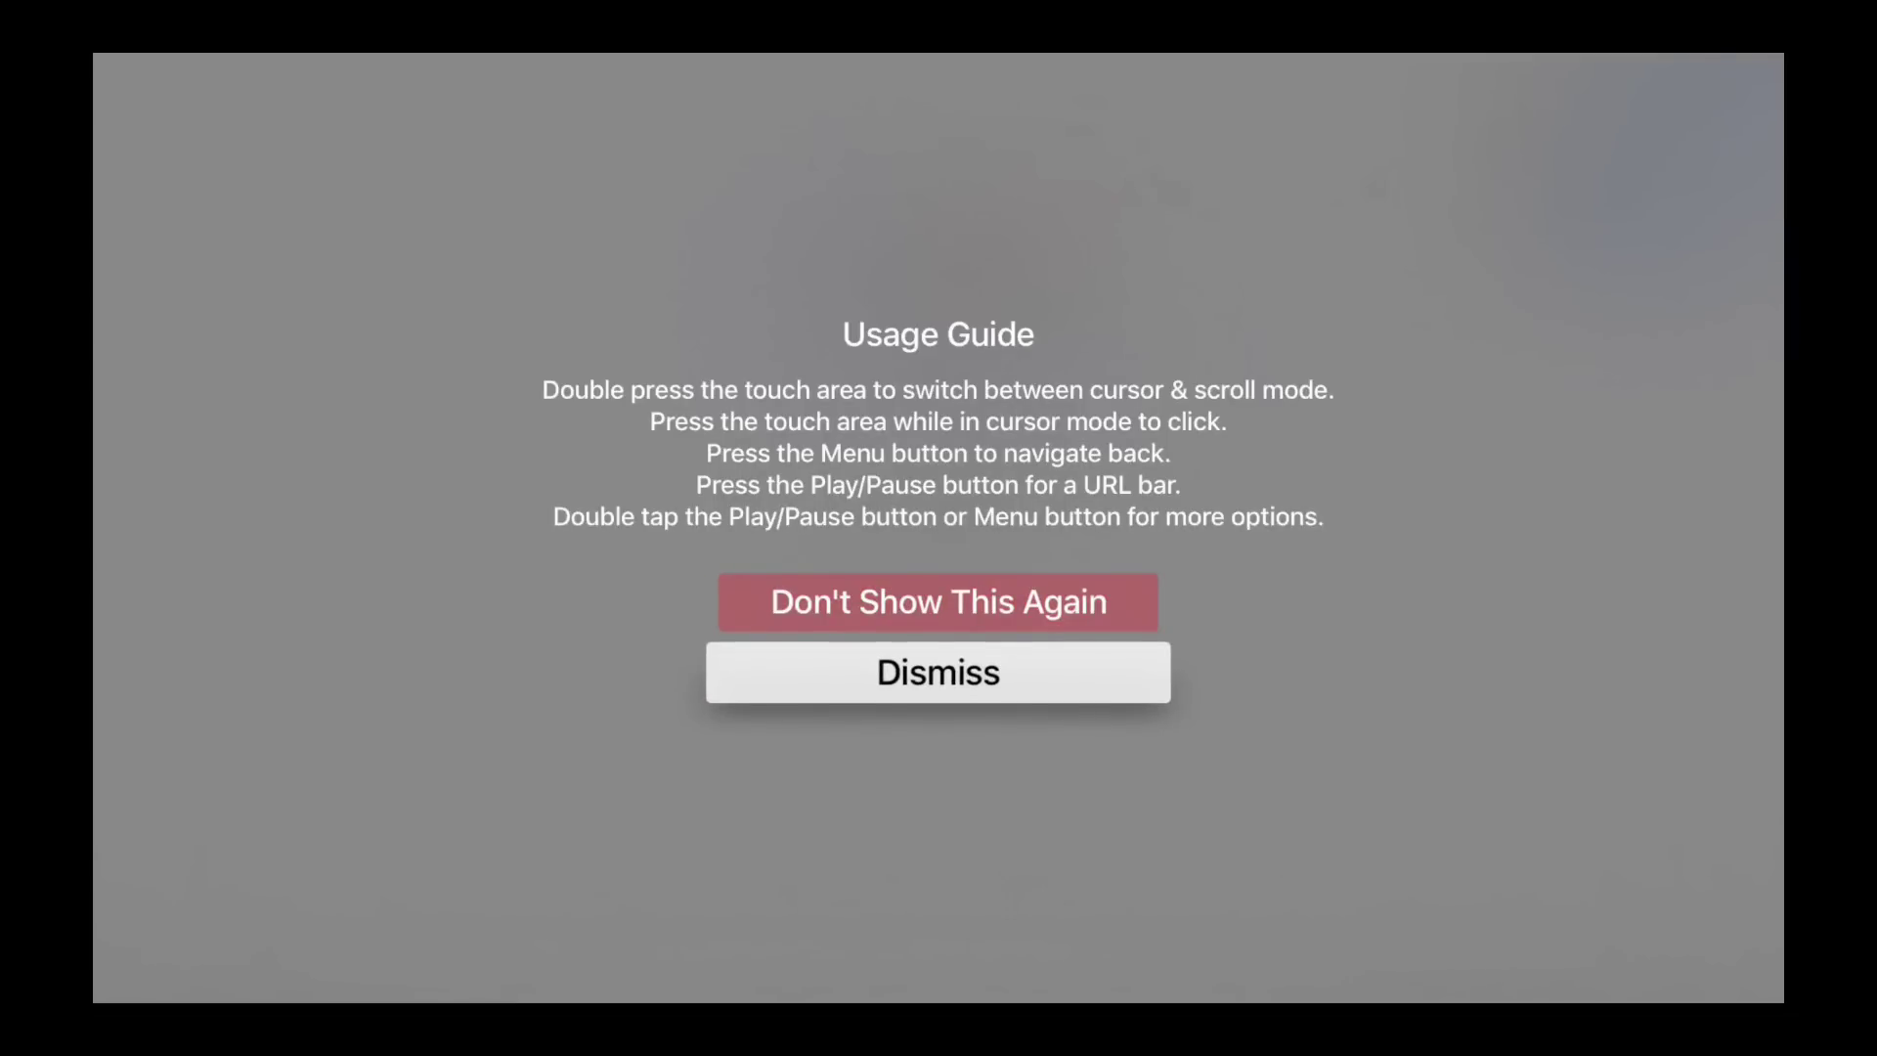
pyautogui.press('Return')
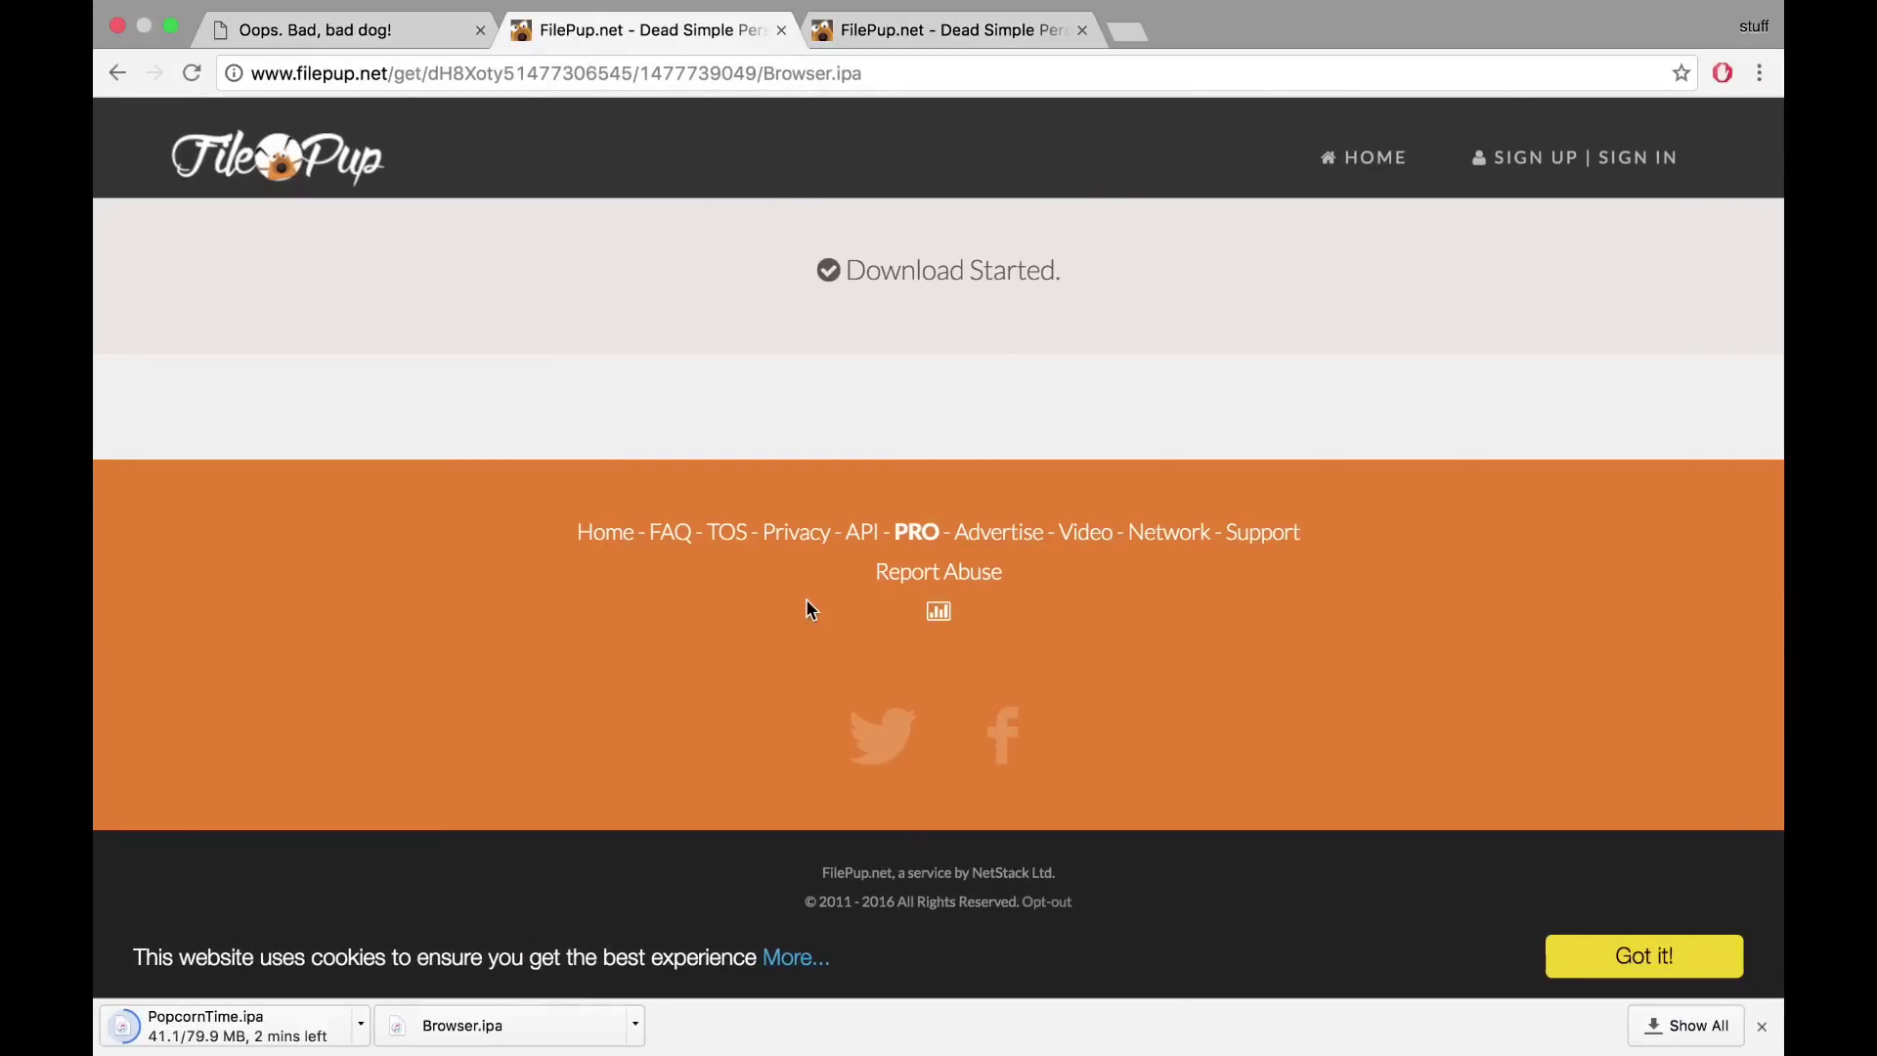
# Reload the connection error tab and go back to the Kodi.ipa page
pyautogui.click(397, 31)
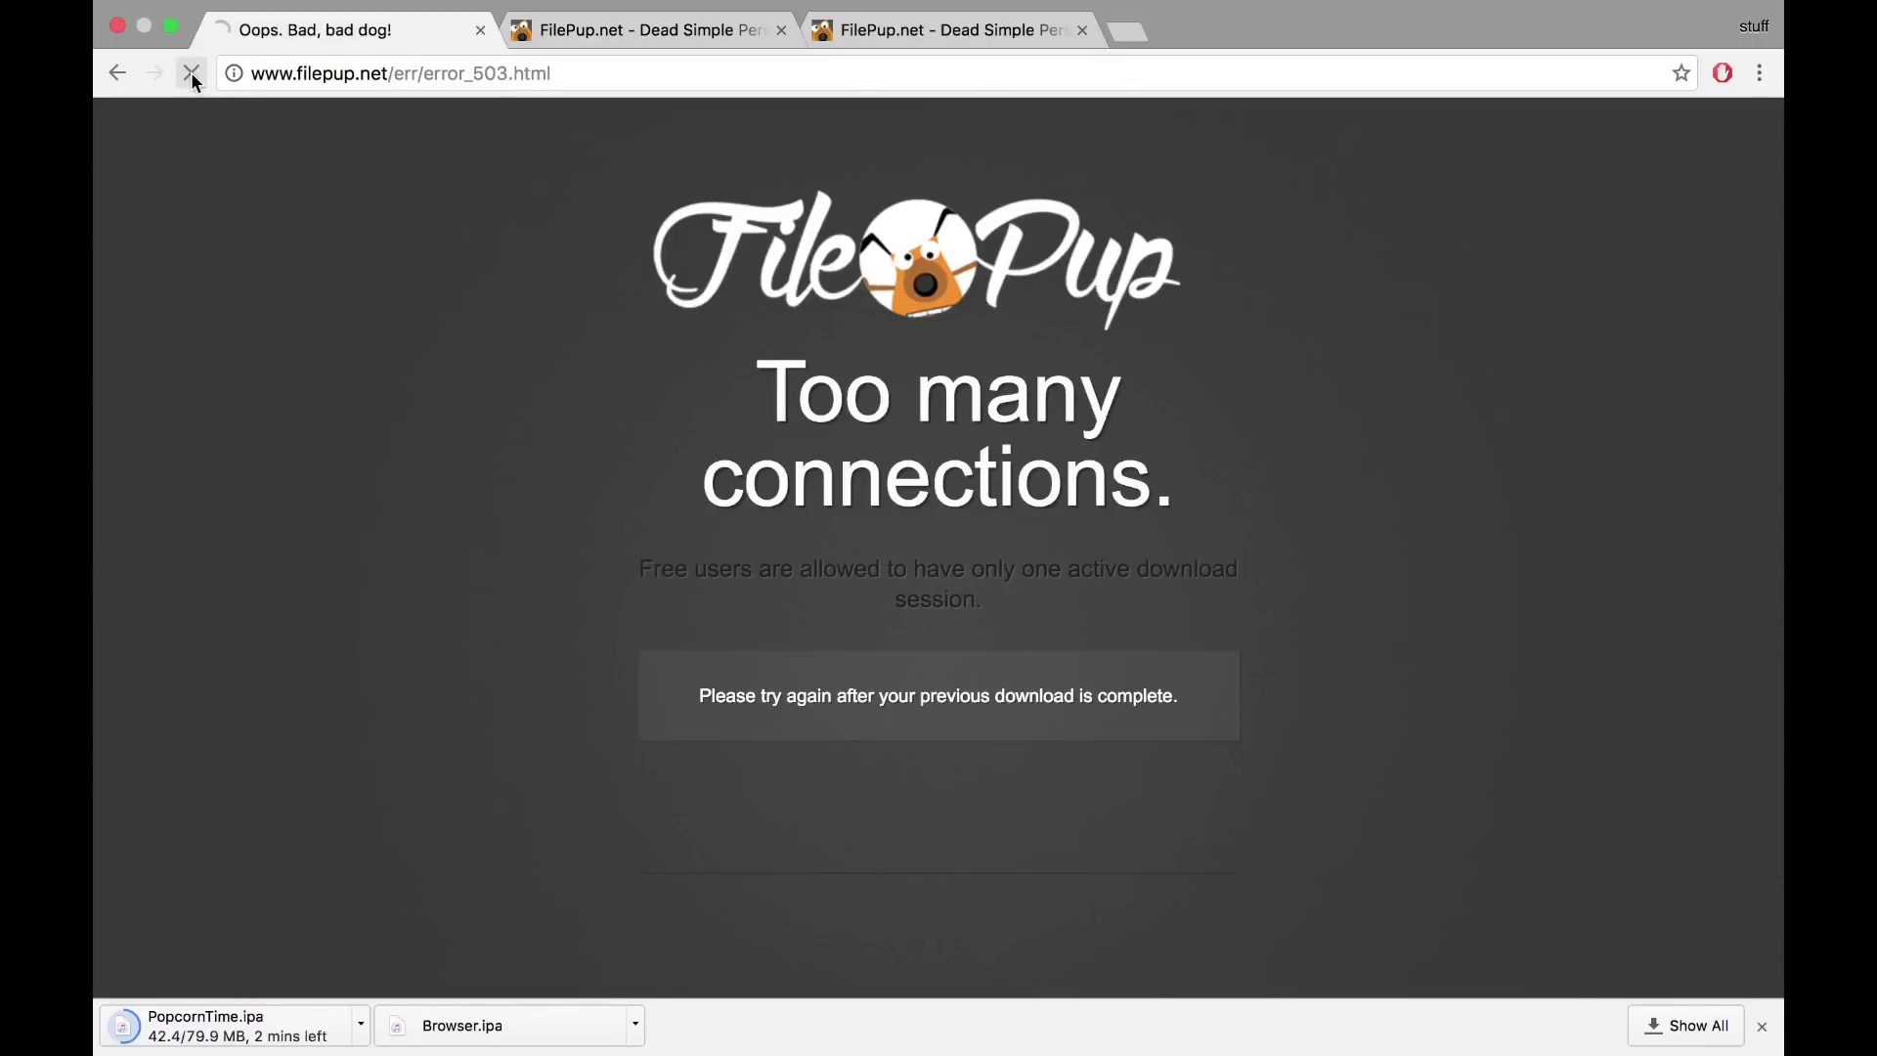
pyautogui.click(190, 71)
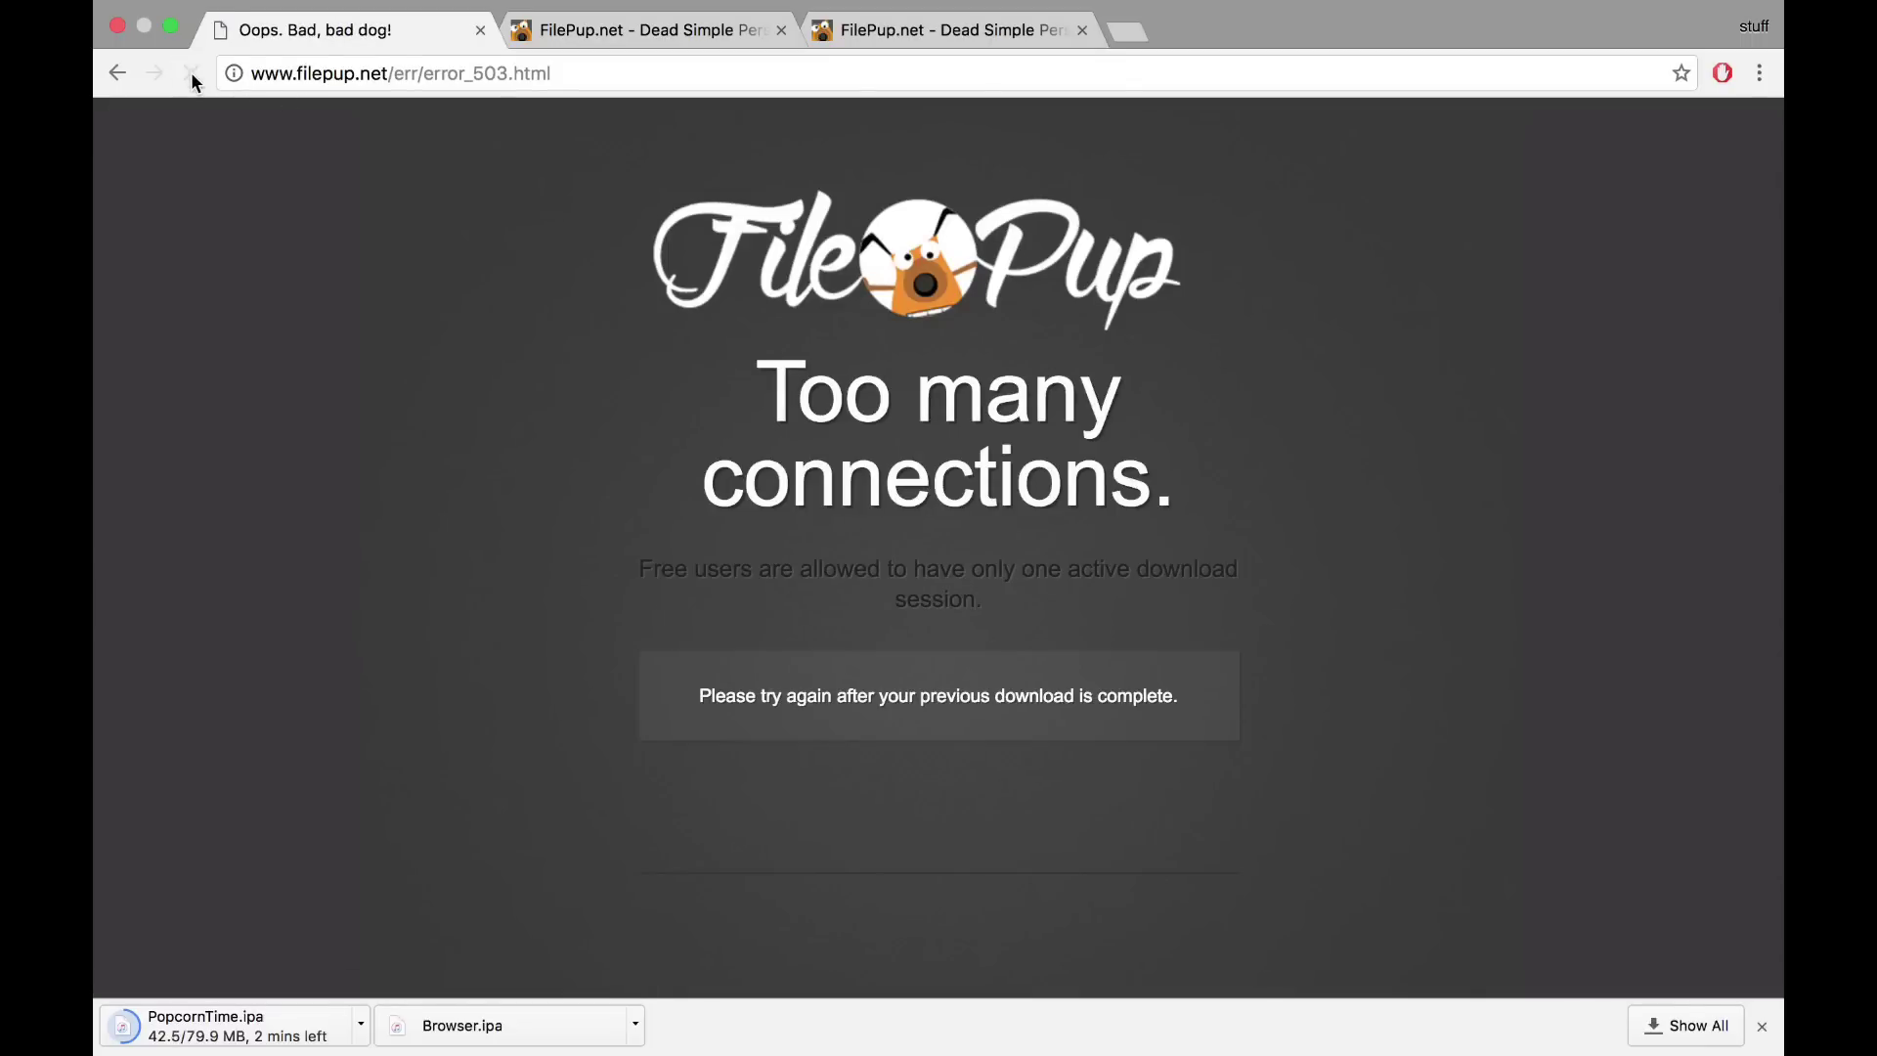
pyautogui.click(107, 75)
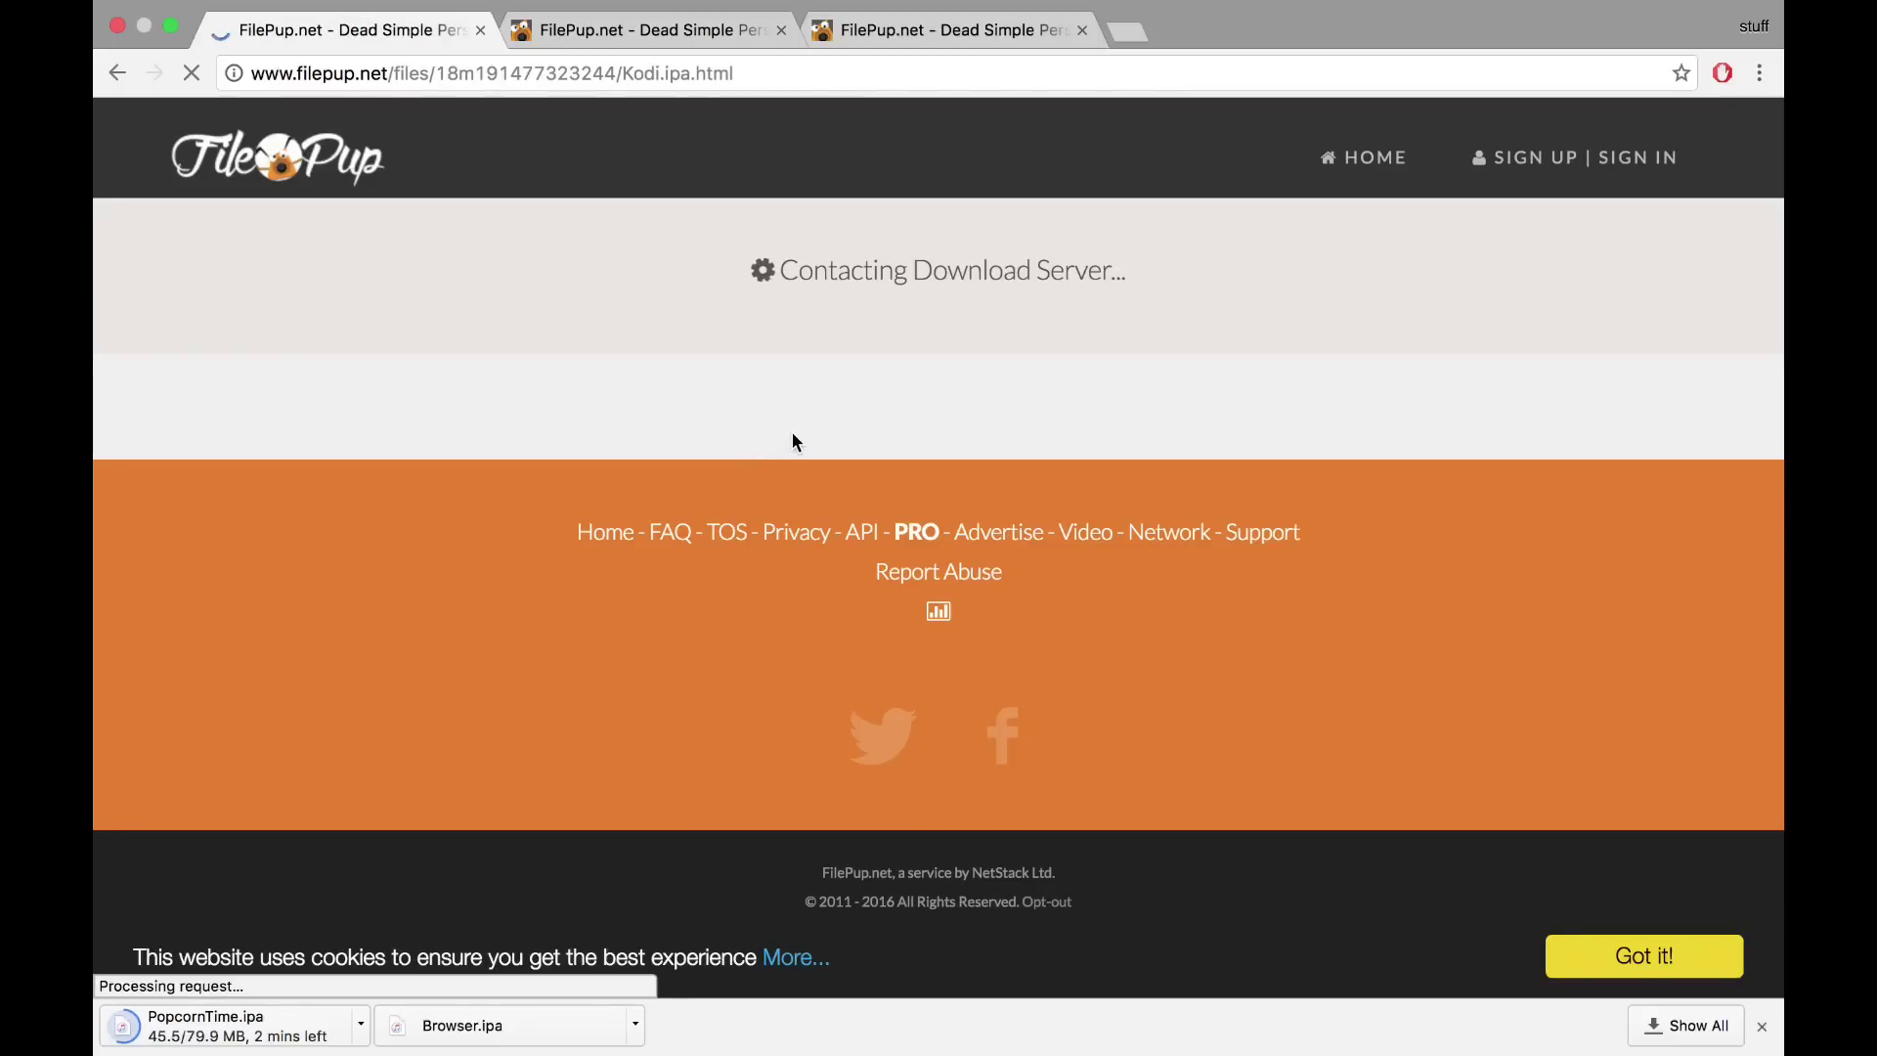
pyautogui.click(111, 78)
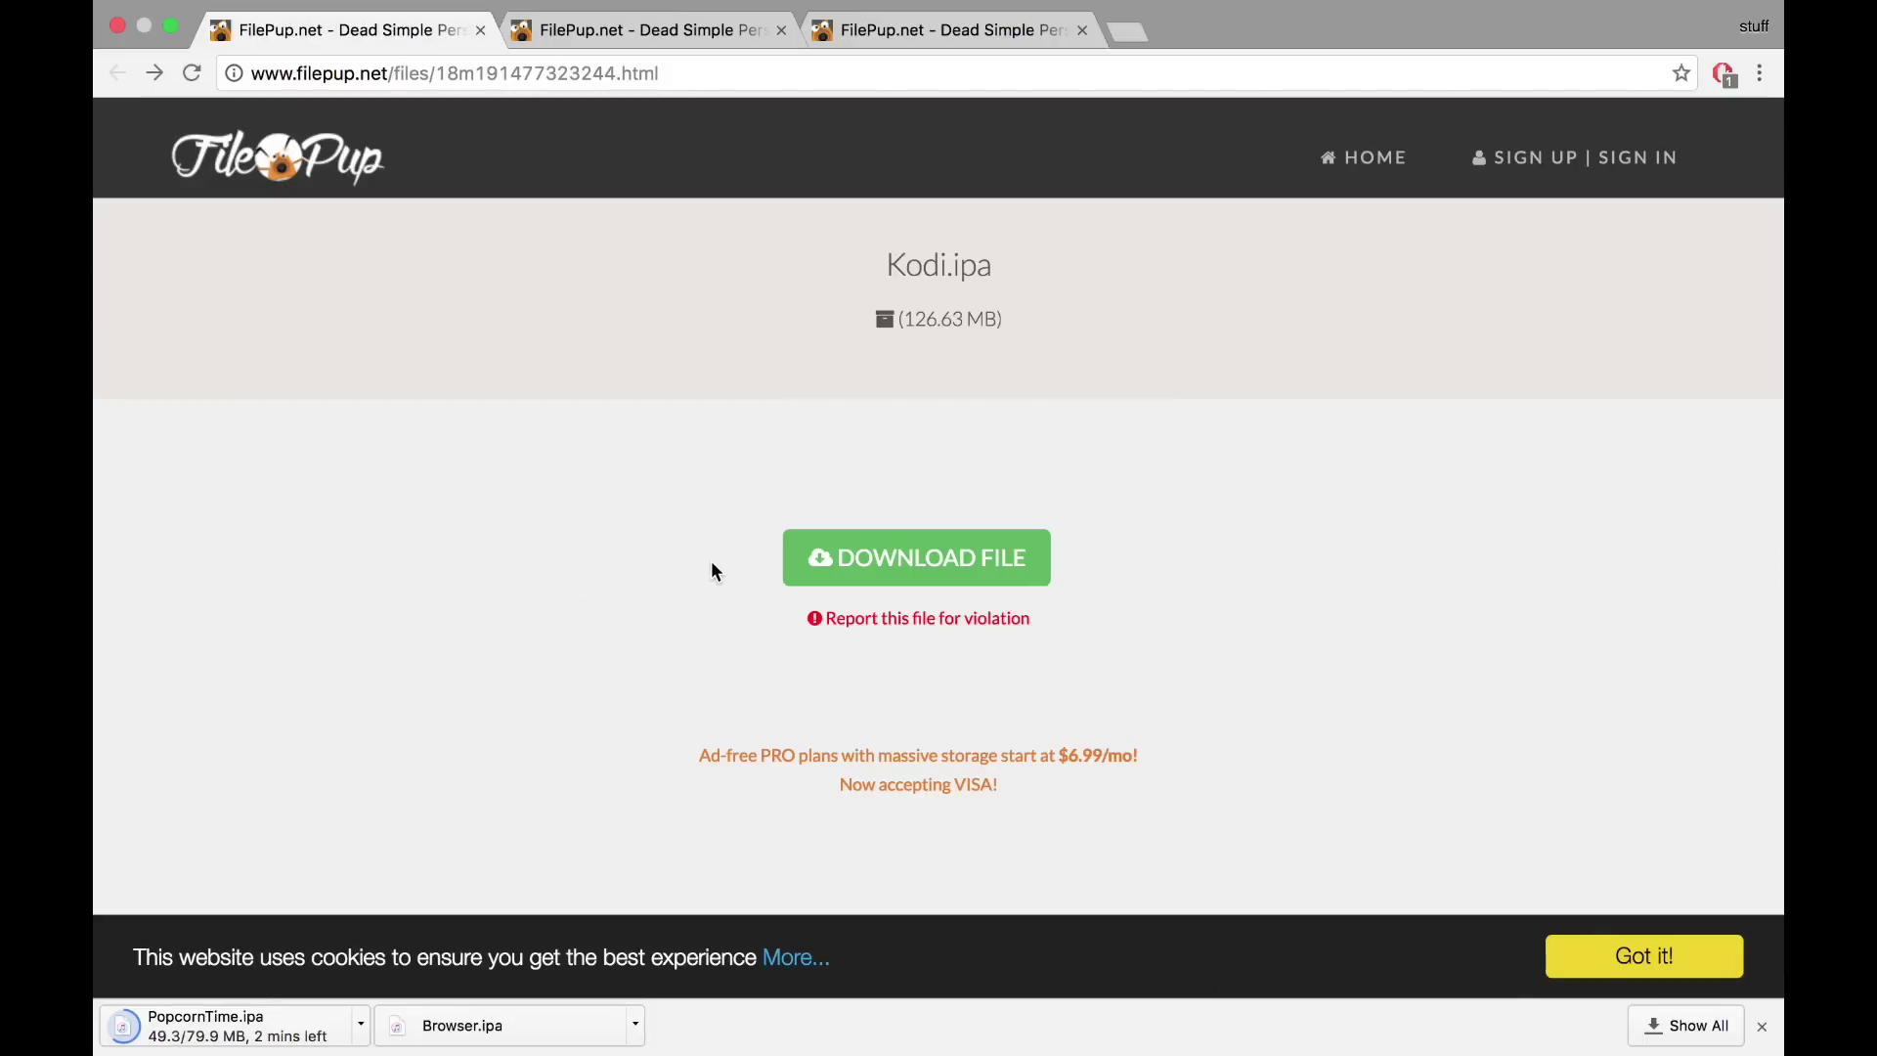
# Retry the free Kodi.ipa download and read the one-download-session limit
pyautogui.click(868, 565)
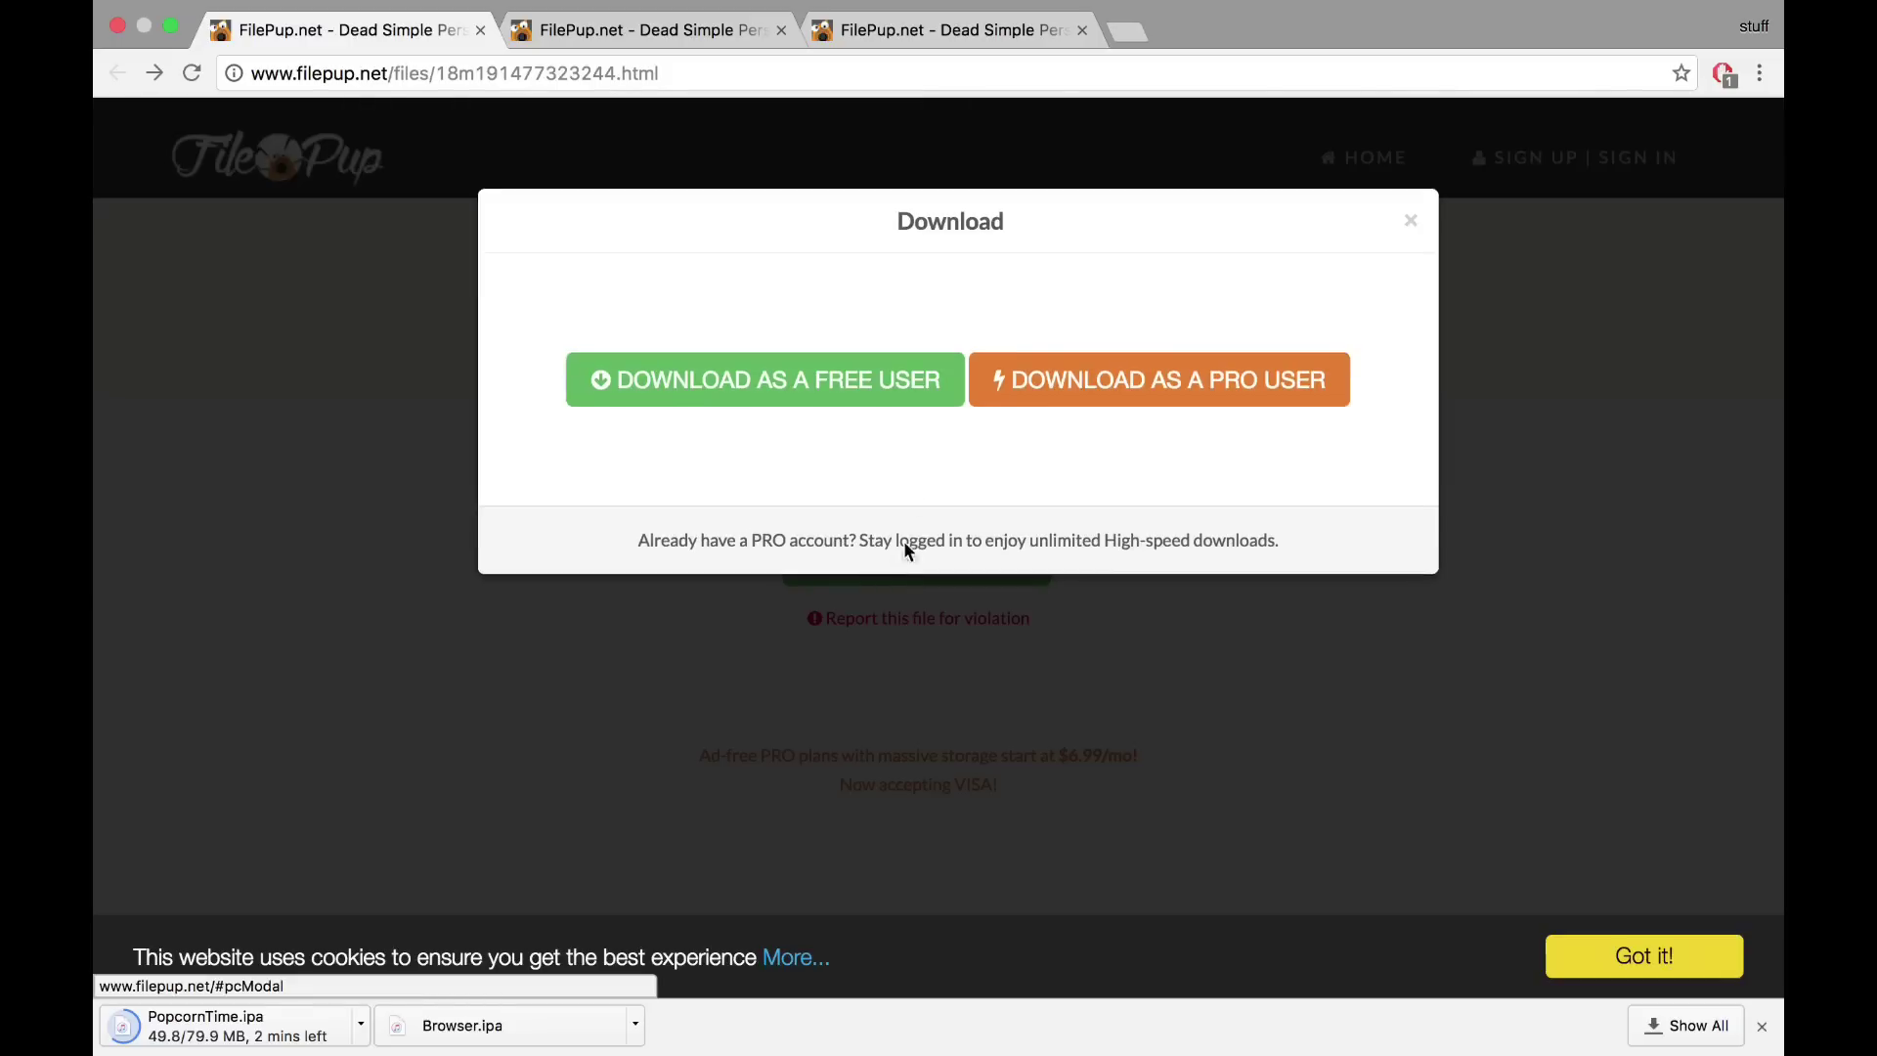
pyautogui.click(852, 384)
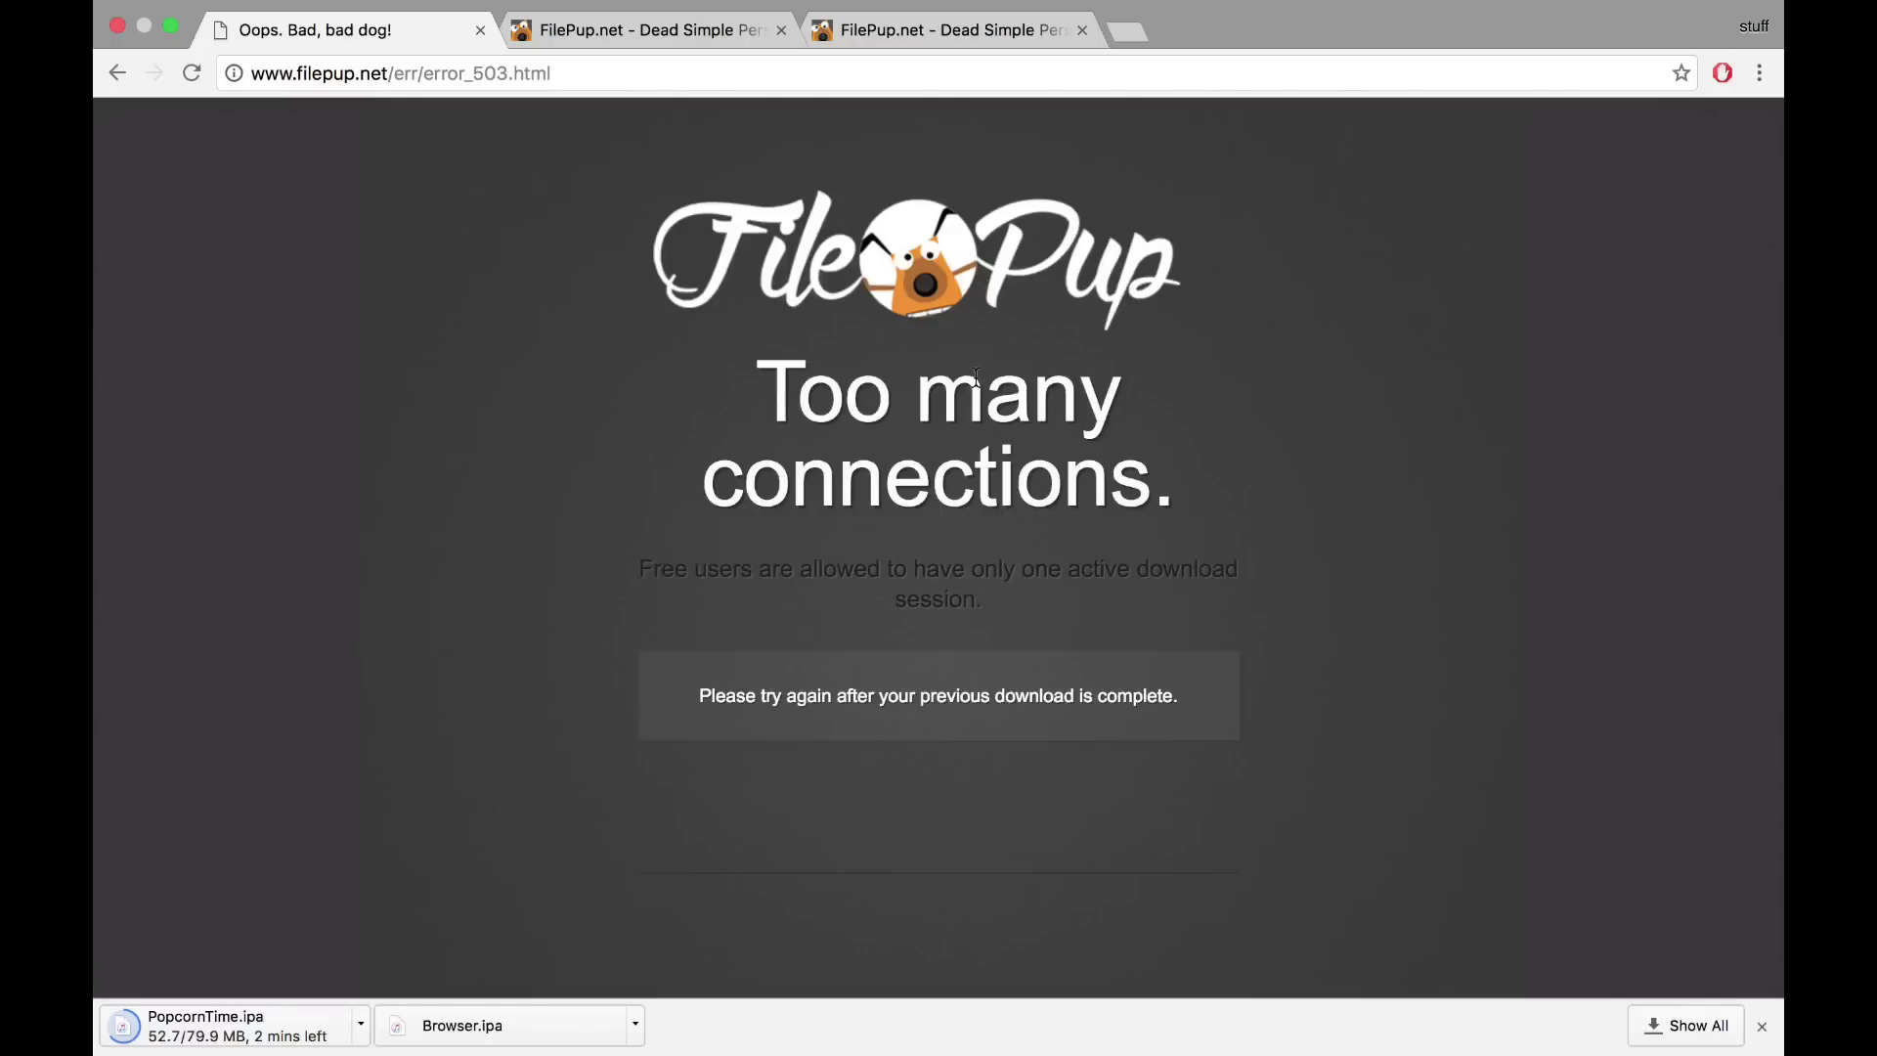
pyautogui.click(116, 74)
pyautogui.moveTo(641, 566); pyautogui.dragTo(1034, 628)
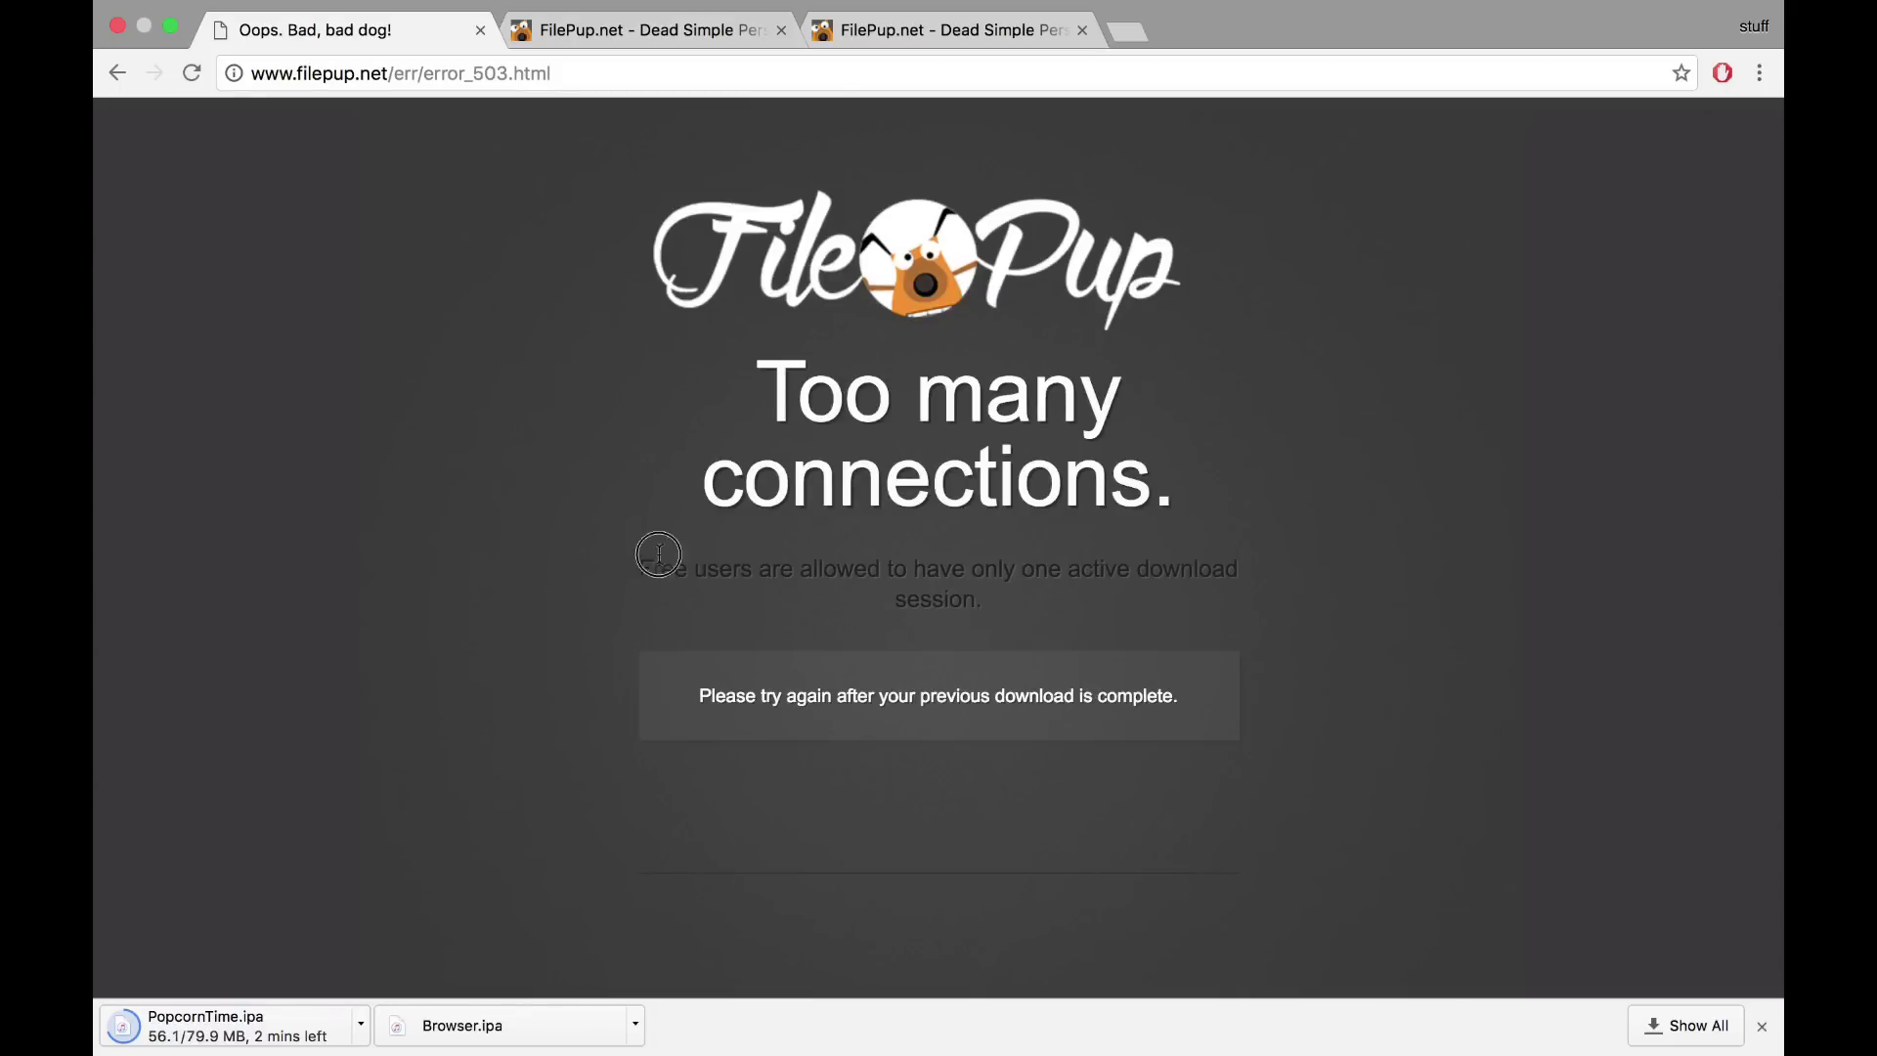
pyautogui.click(1011, 619)
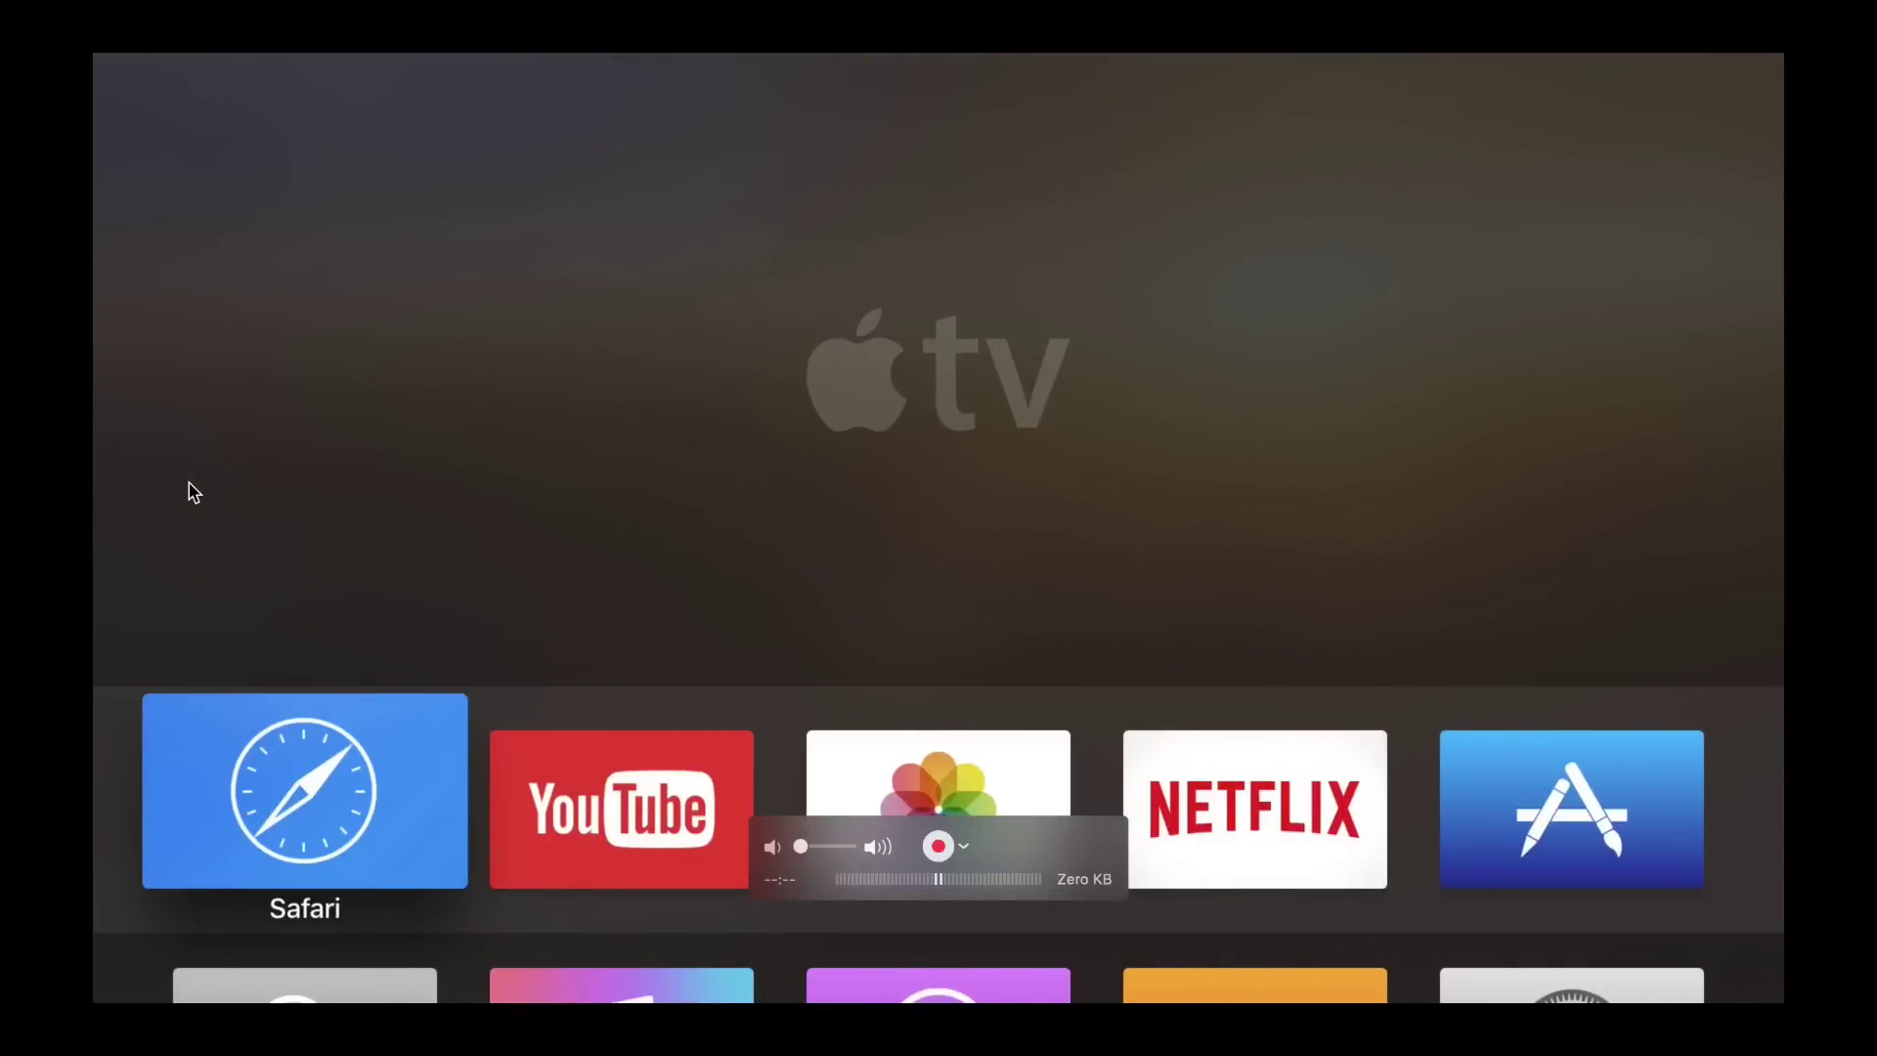
# Browse the Apple TV home screen apps, then return to the FilePup page
pyautogui.press('Down')
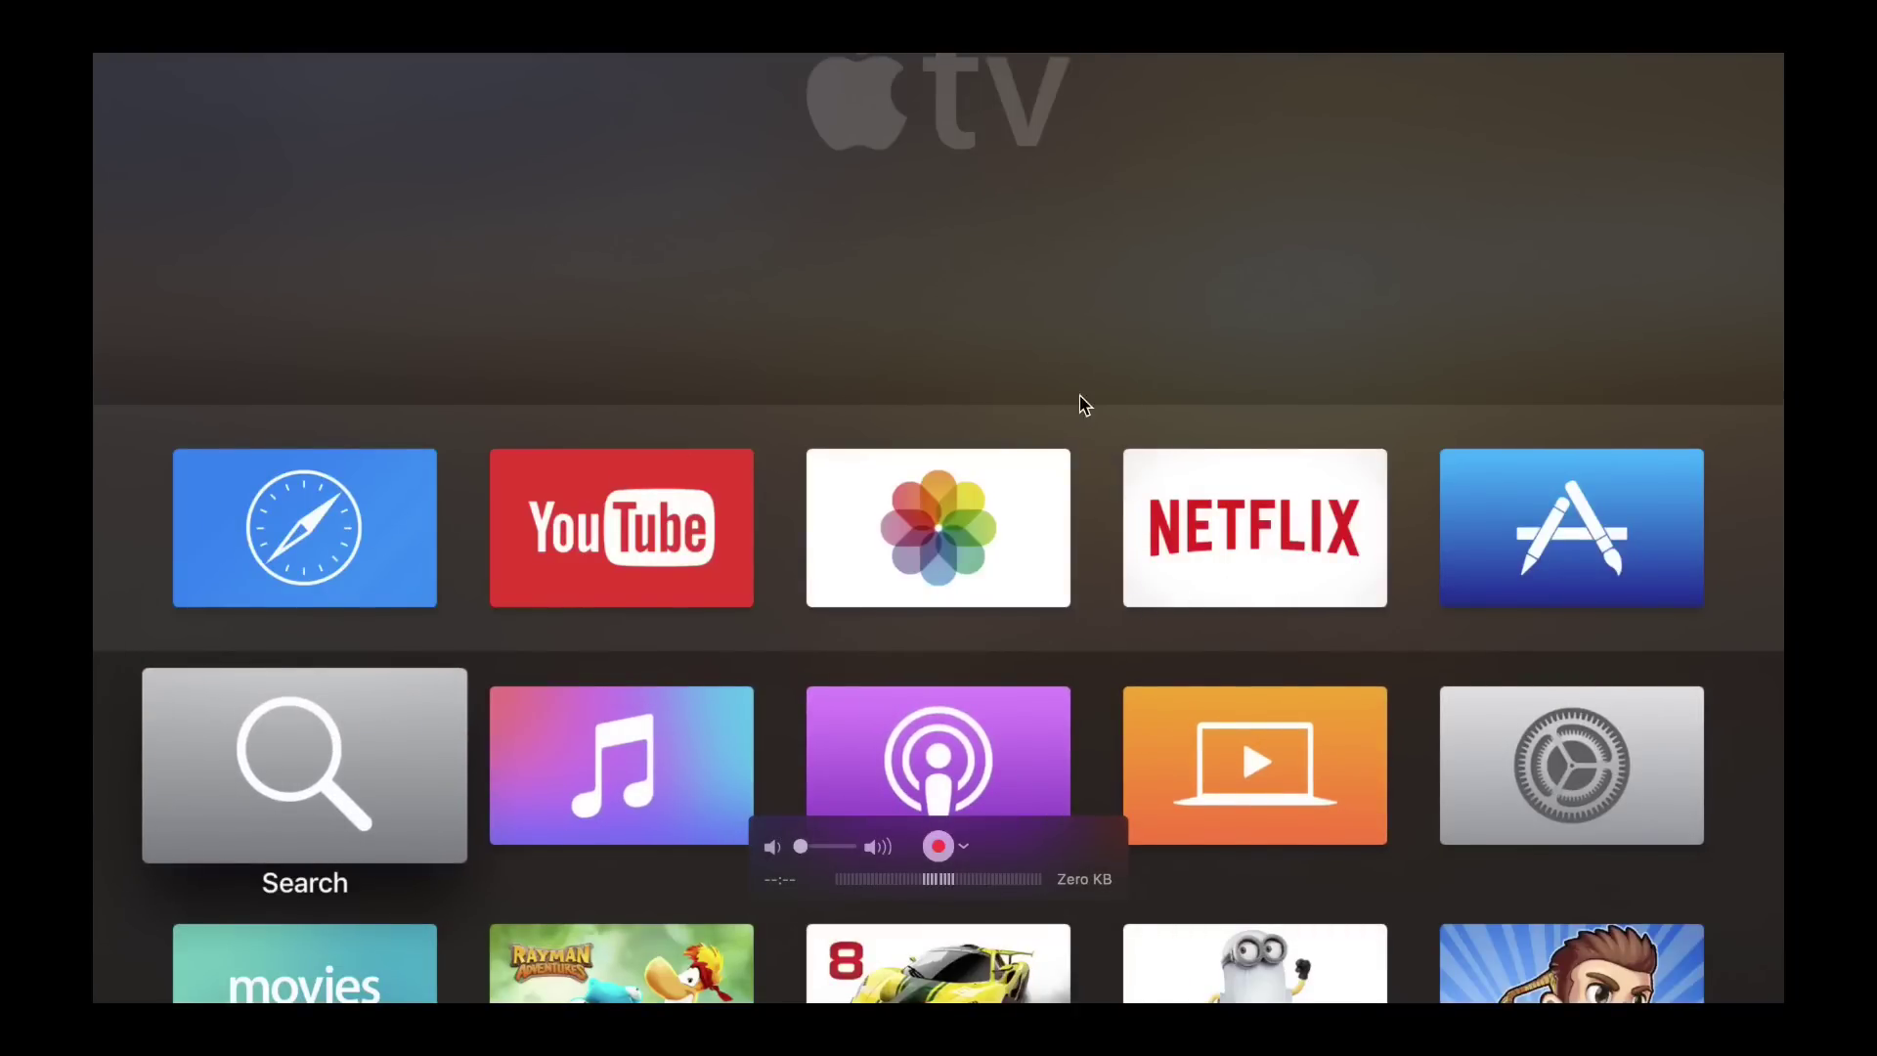
pyautogui.hotkey('ctrl', 'Right')
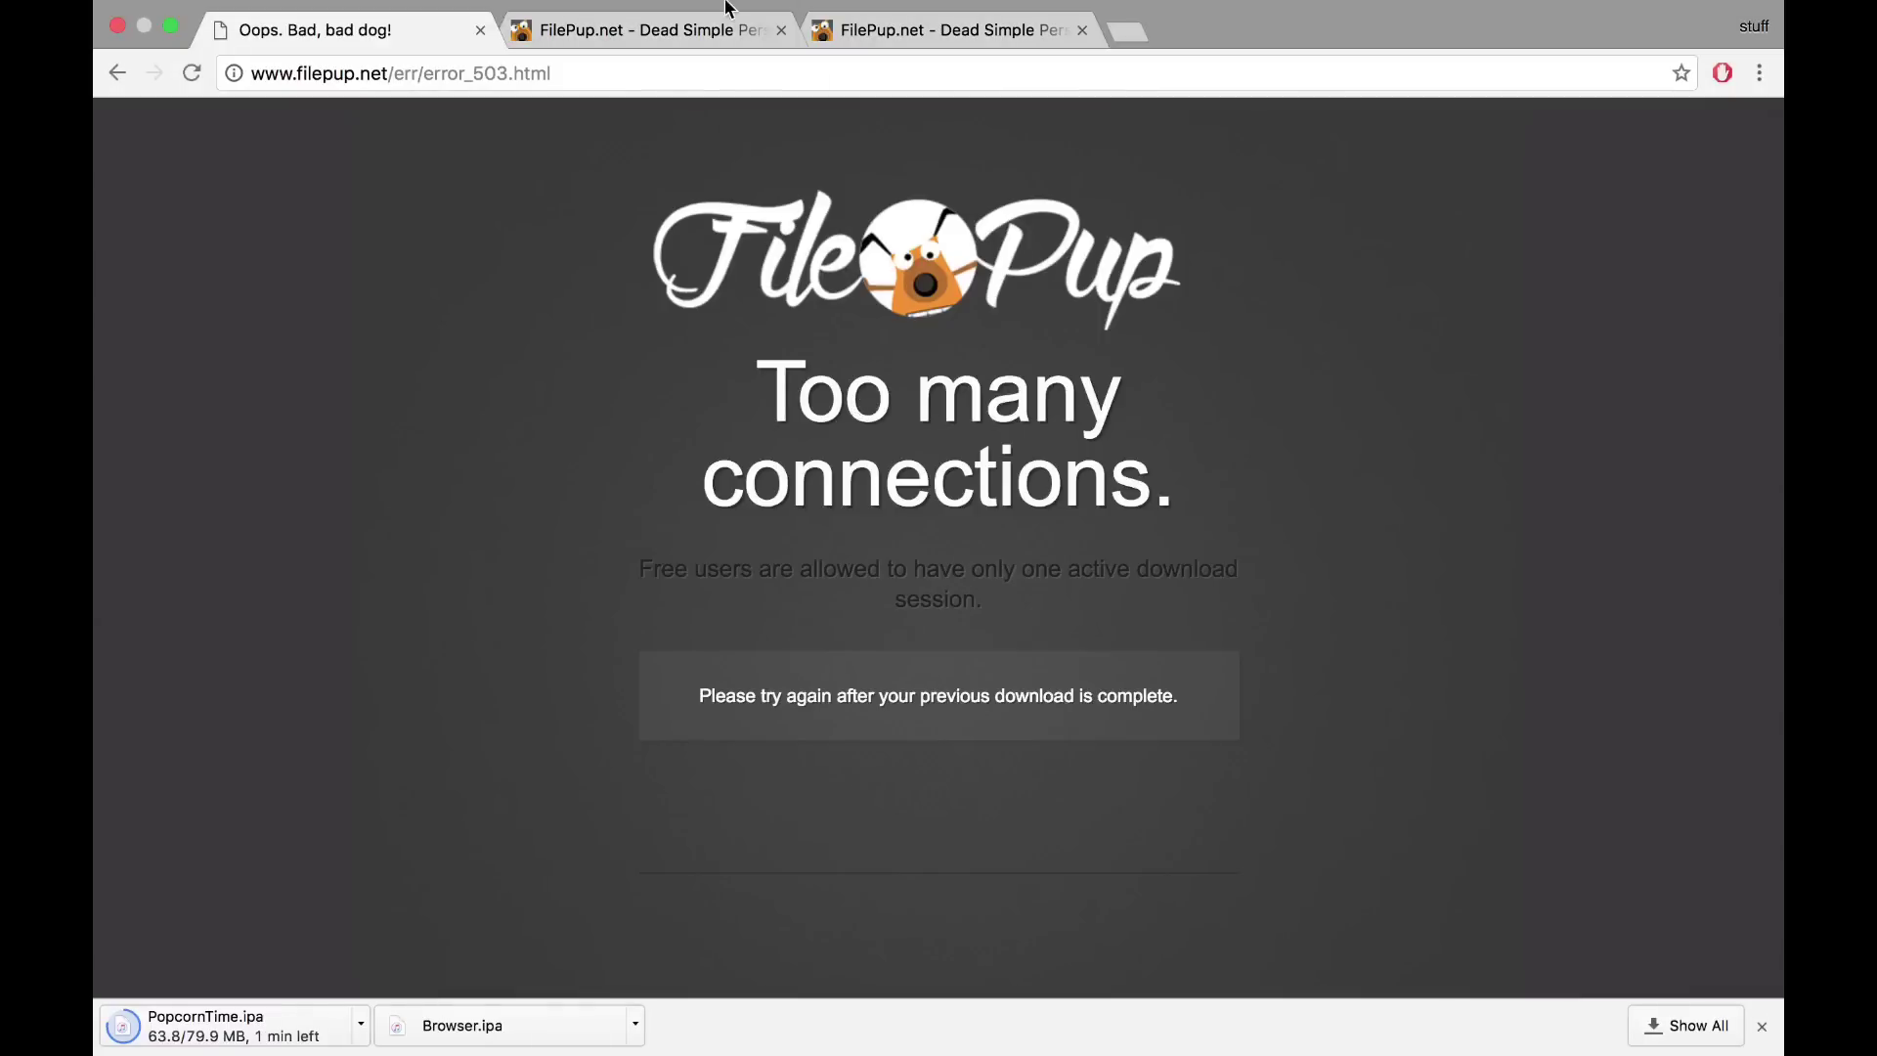
# Check the Browser.ipa and PopcornTime.ipa tabs, then return to the connection-error tab
pyautogui.click(749, 42)
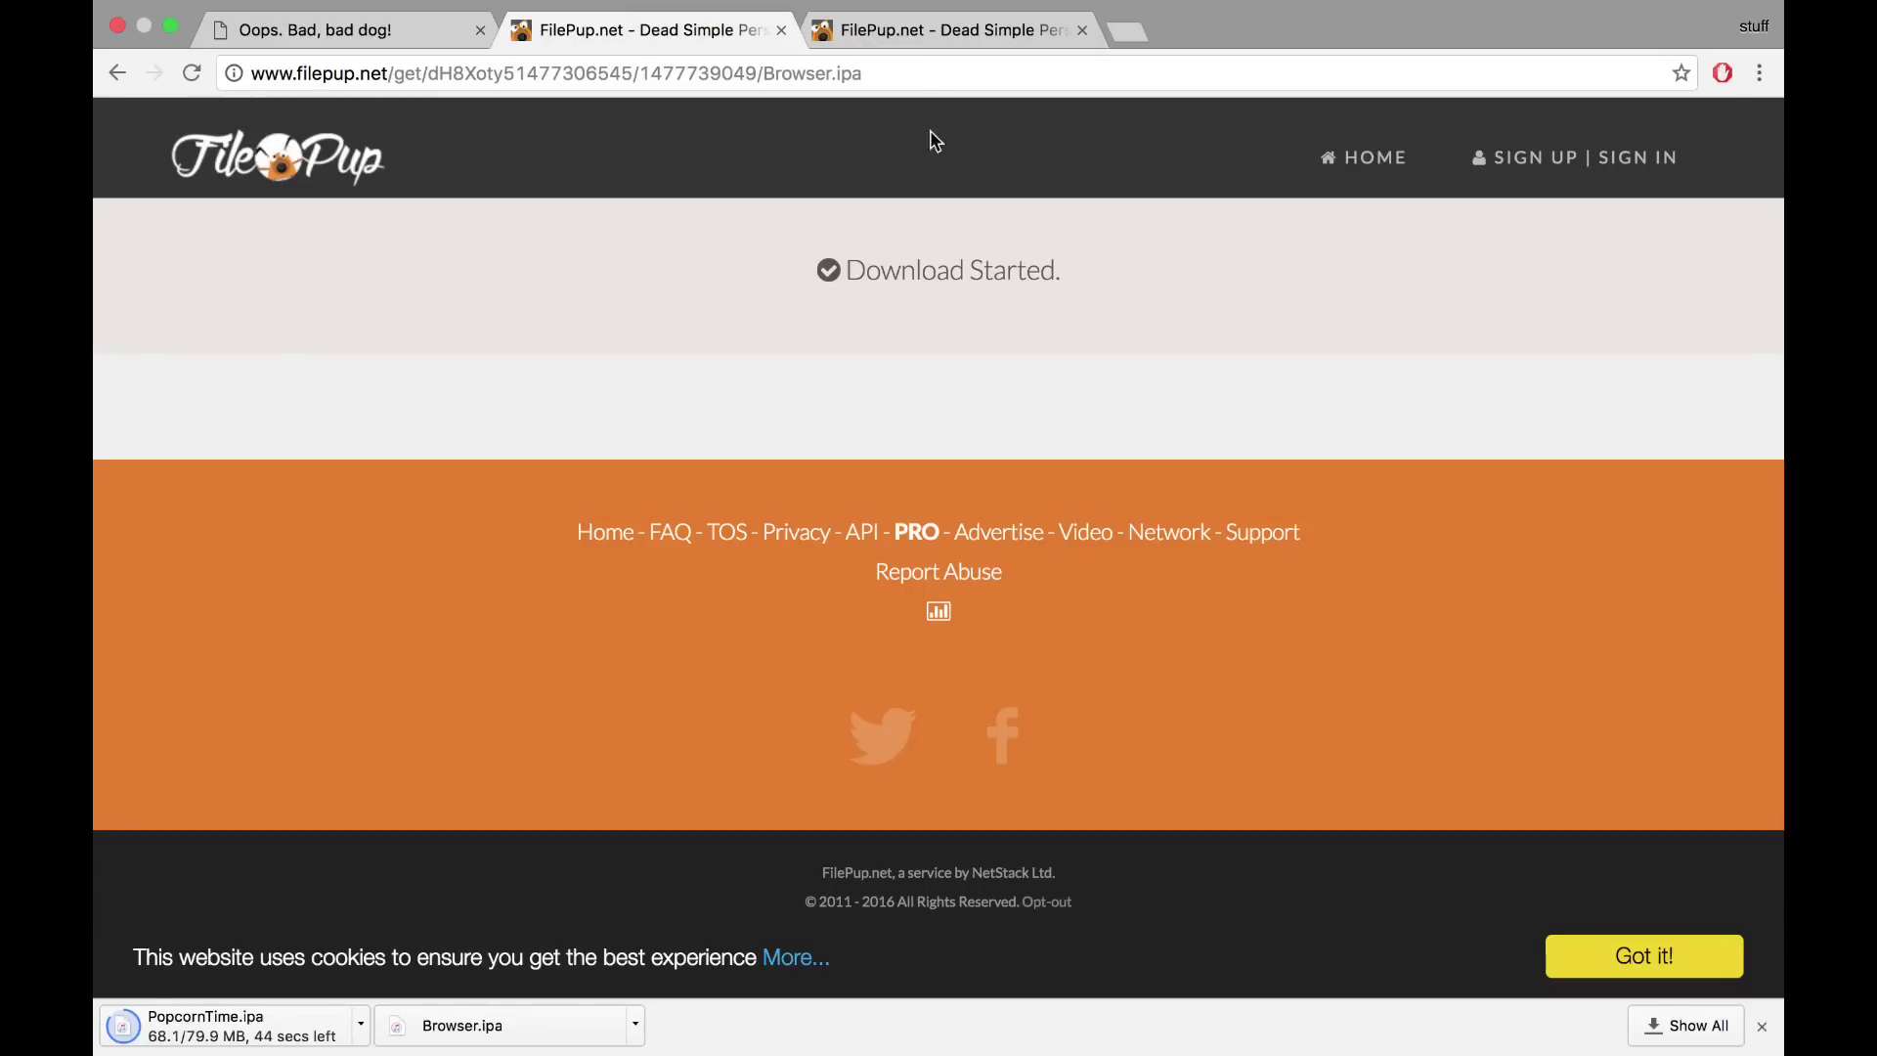
pyautogui.click(907, 37)
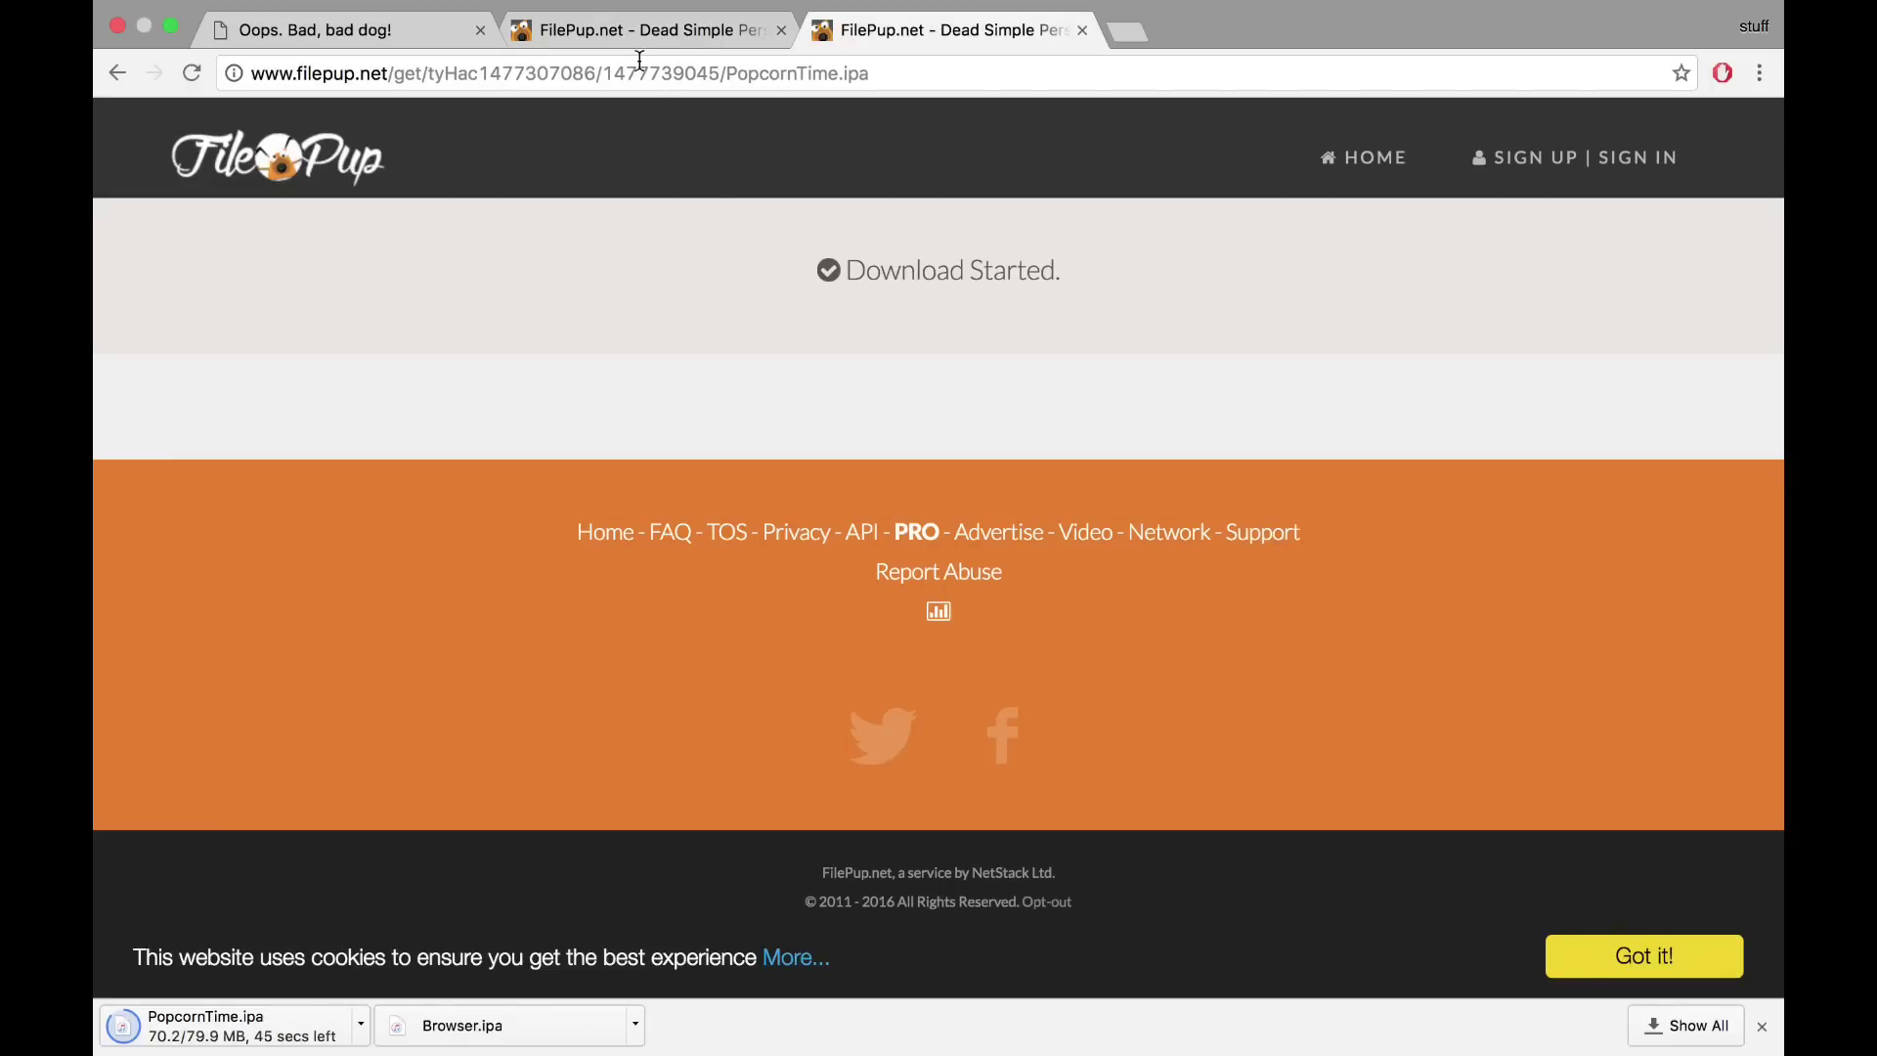
pyautogui.click(662, 38)
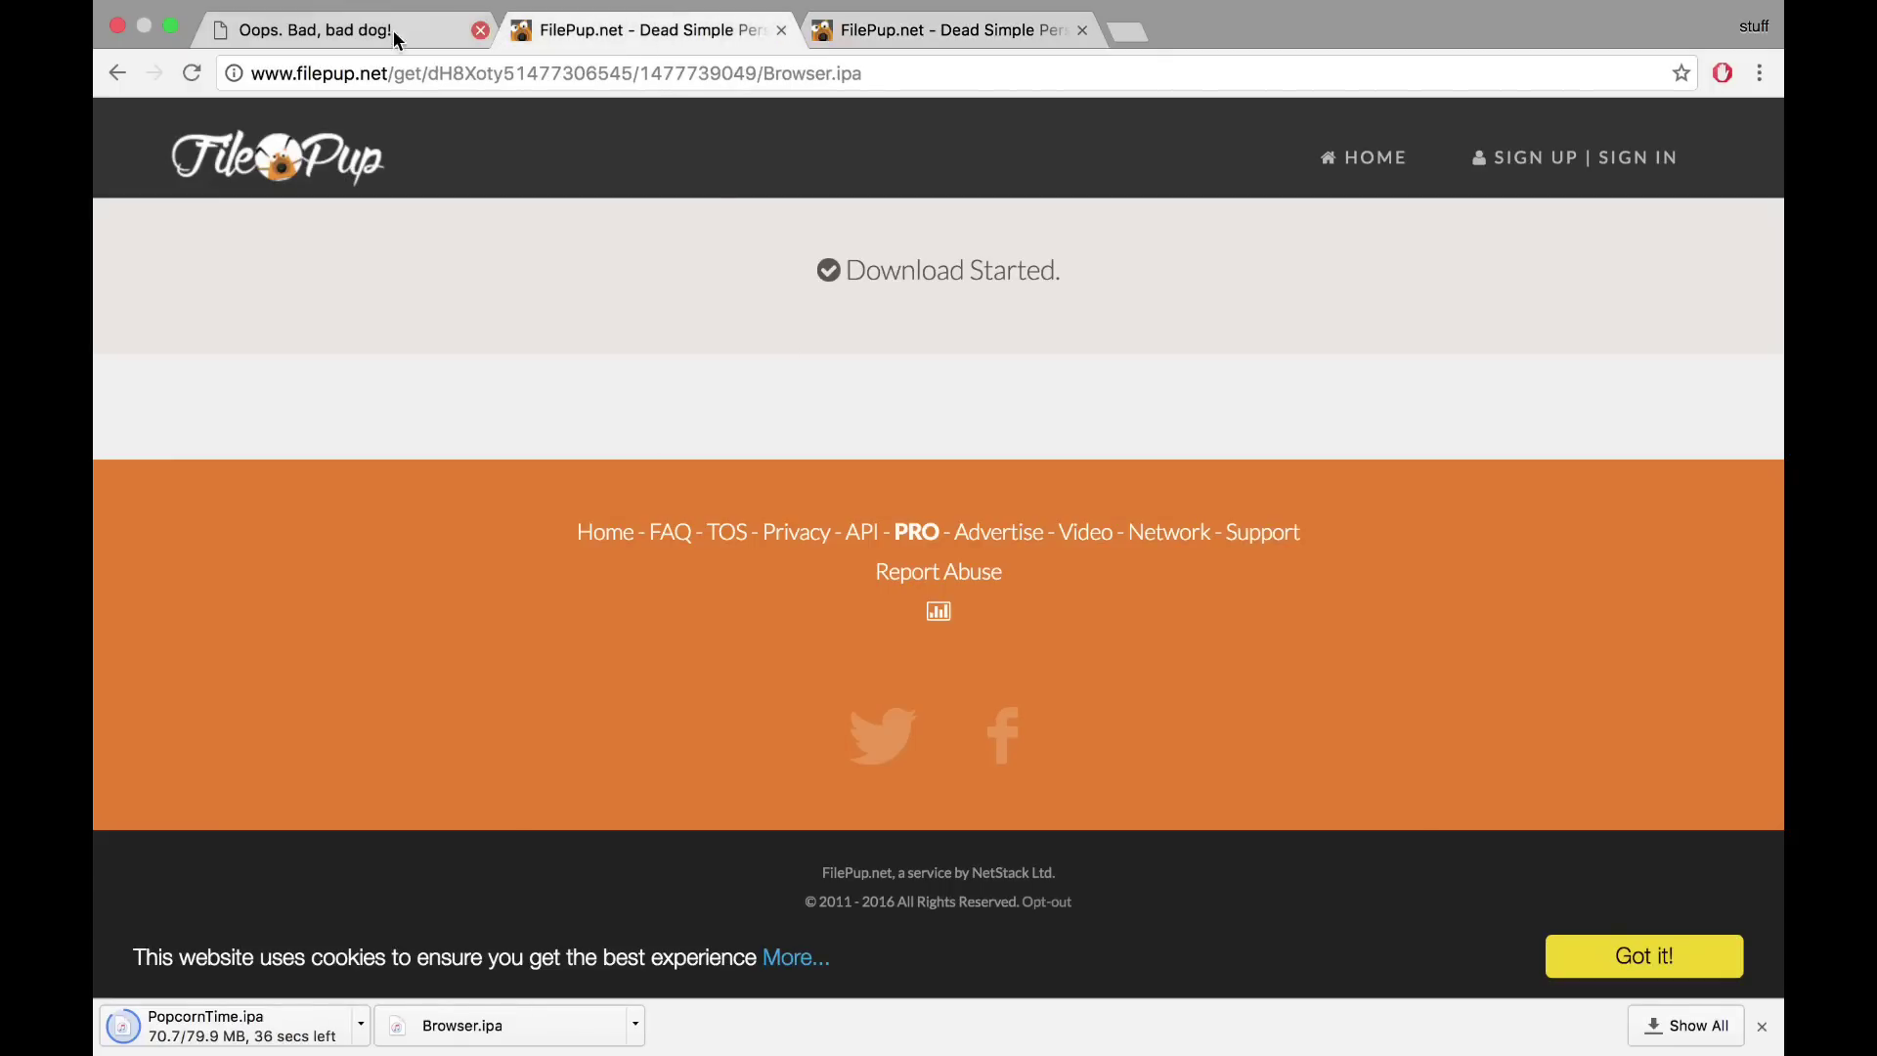
pyautogui.click(393, 31)
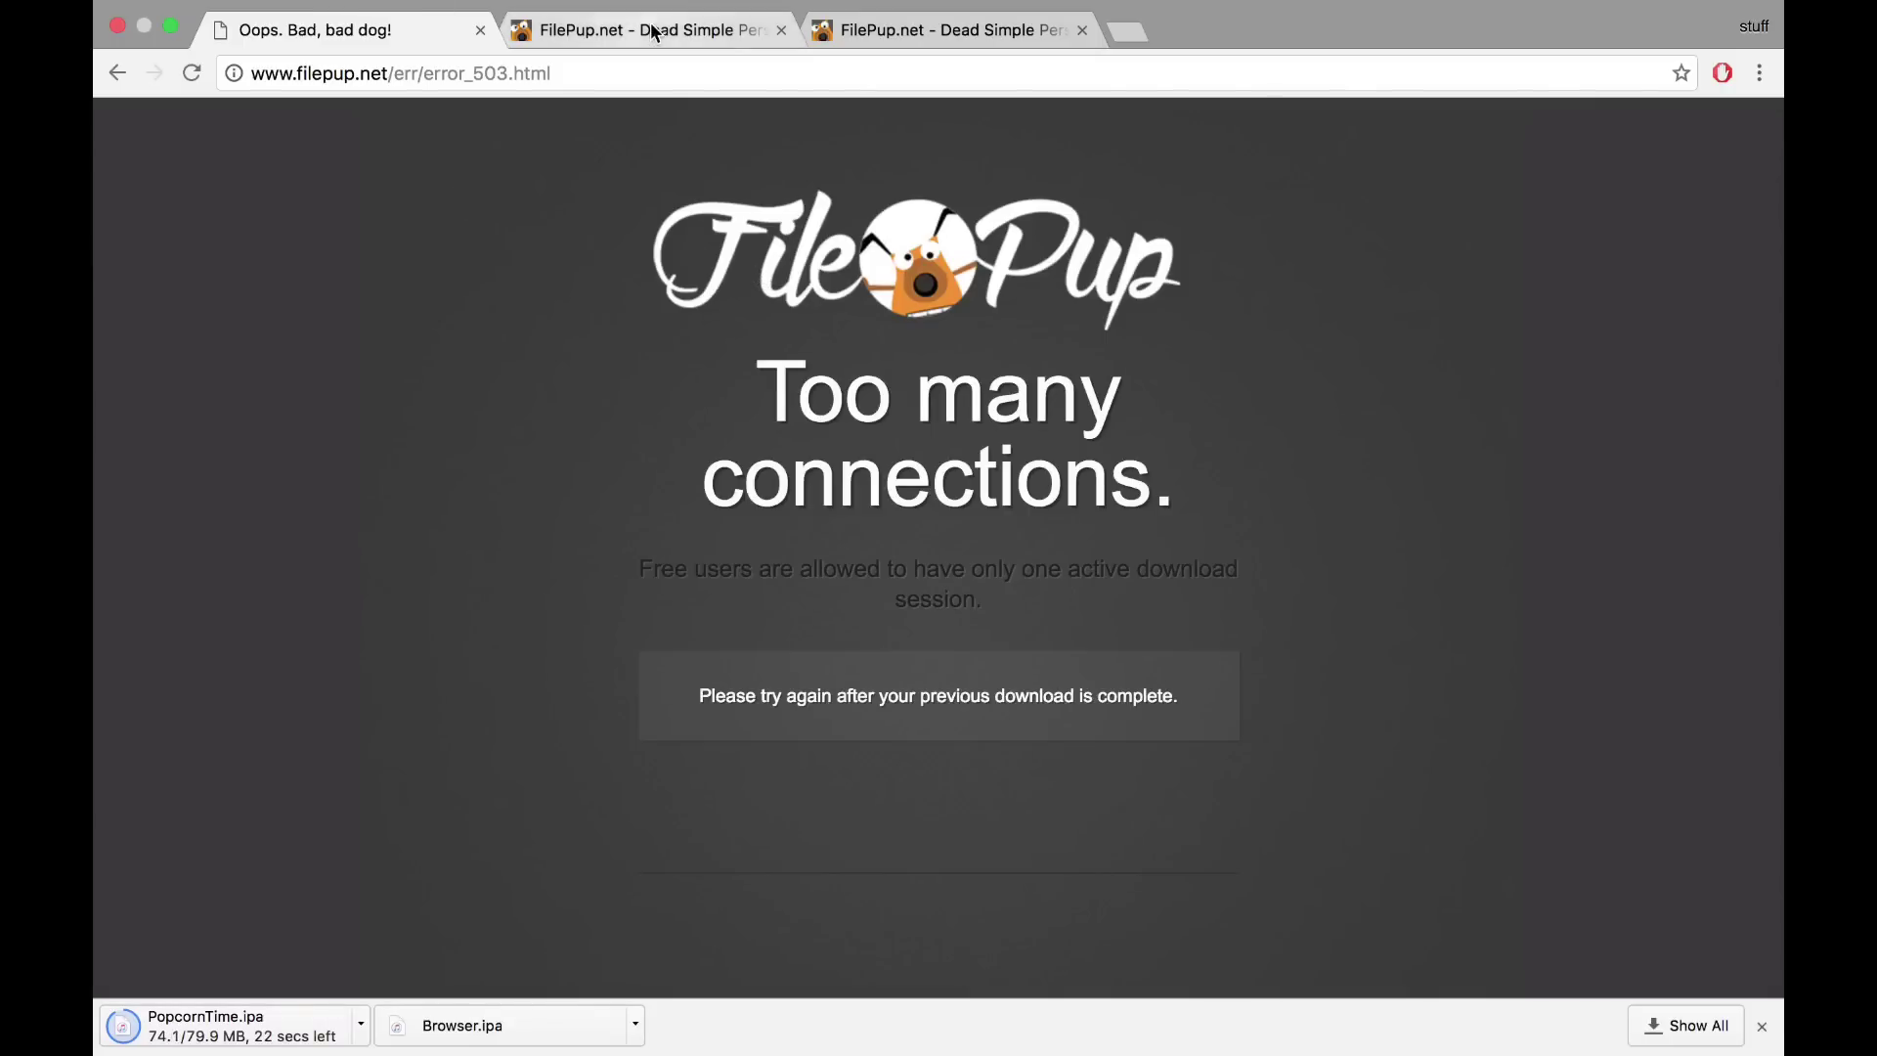
# Return to the Kodi.ipa file page and start its free download
pyautogui.click(115, 74)
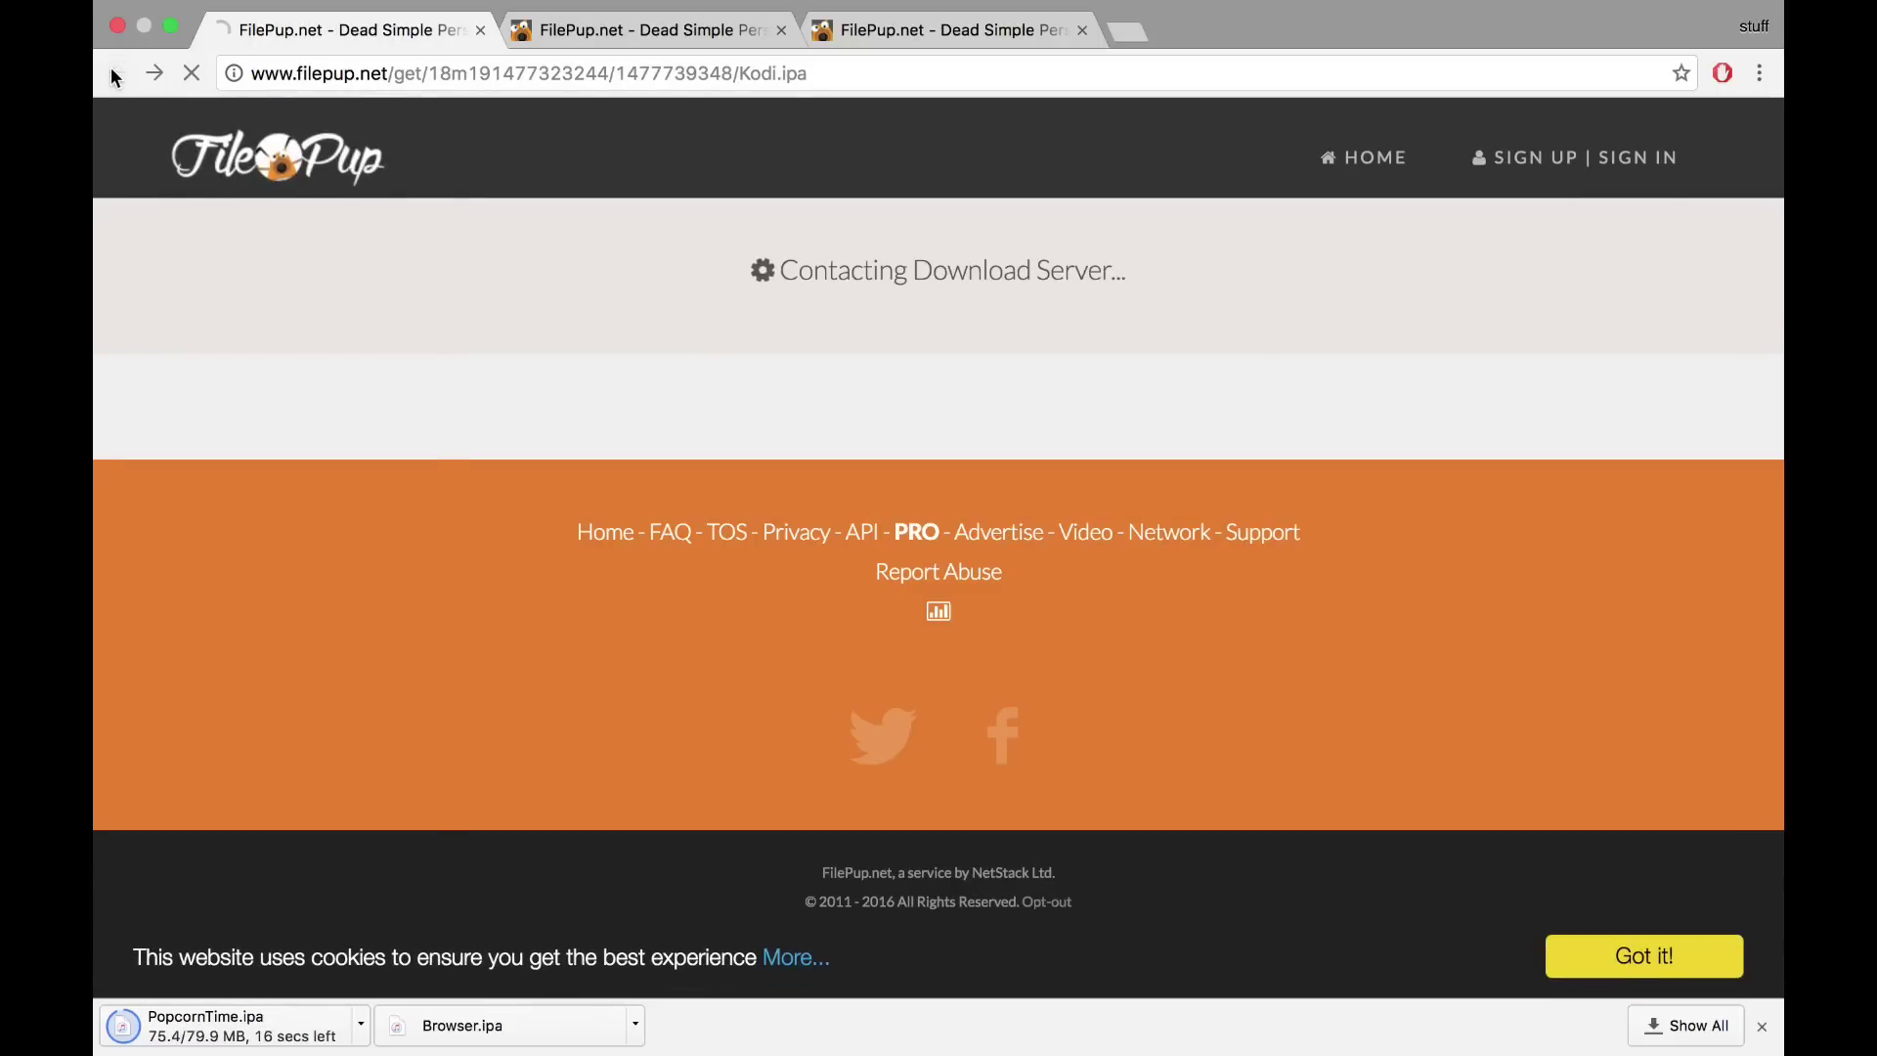
pyautogui.click(115, 73)
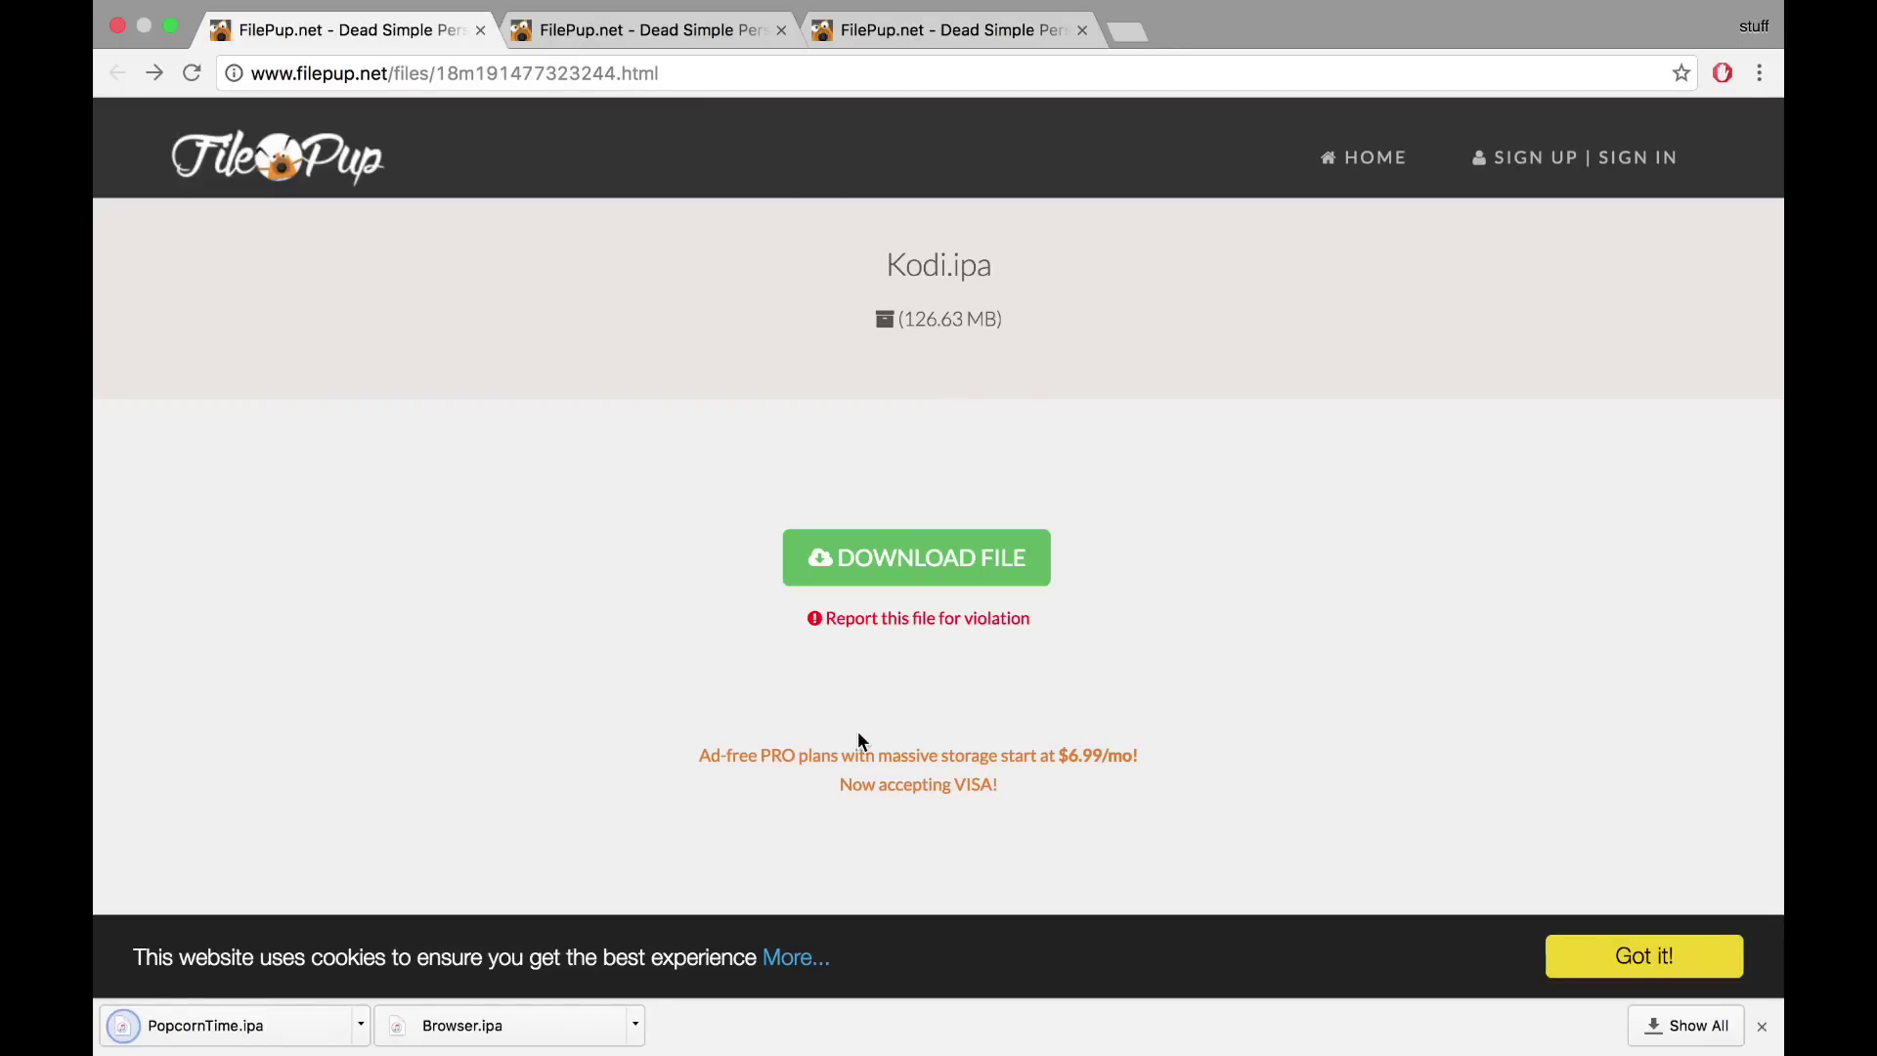
pyautogui.click(846, 572)
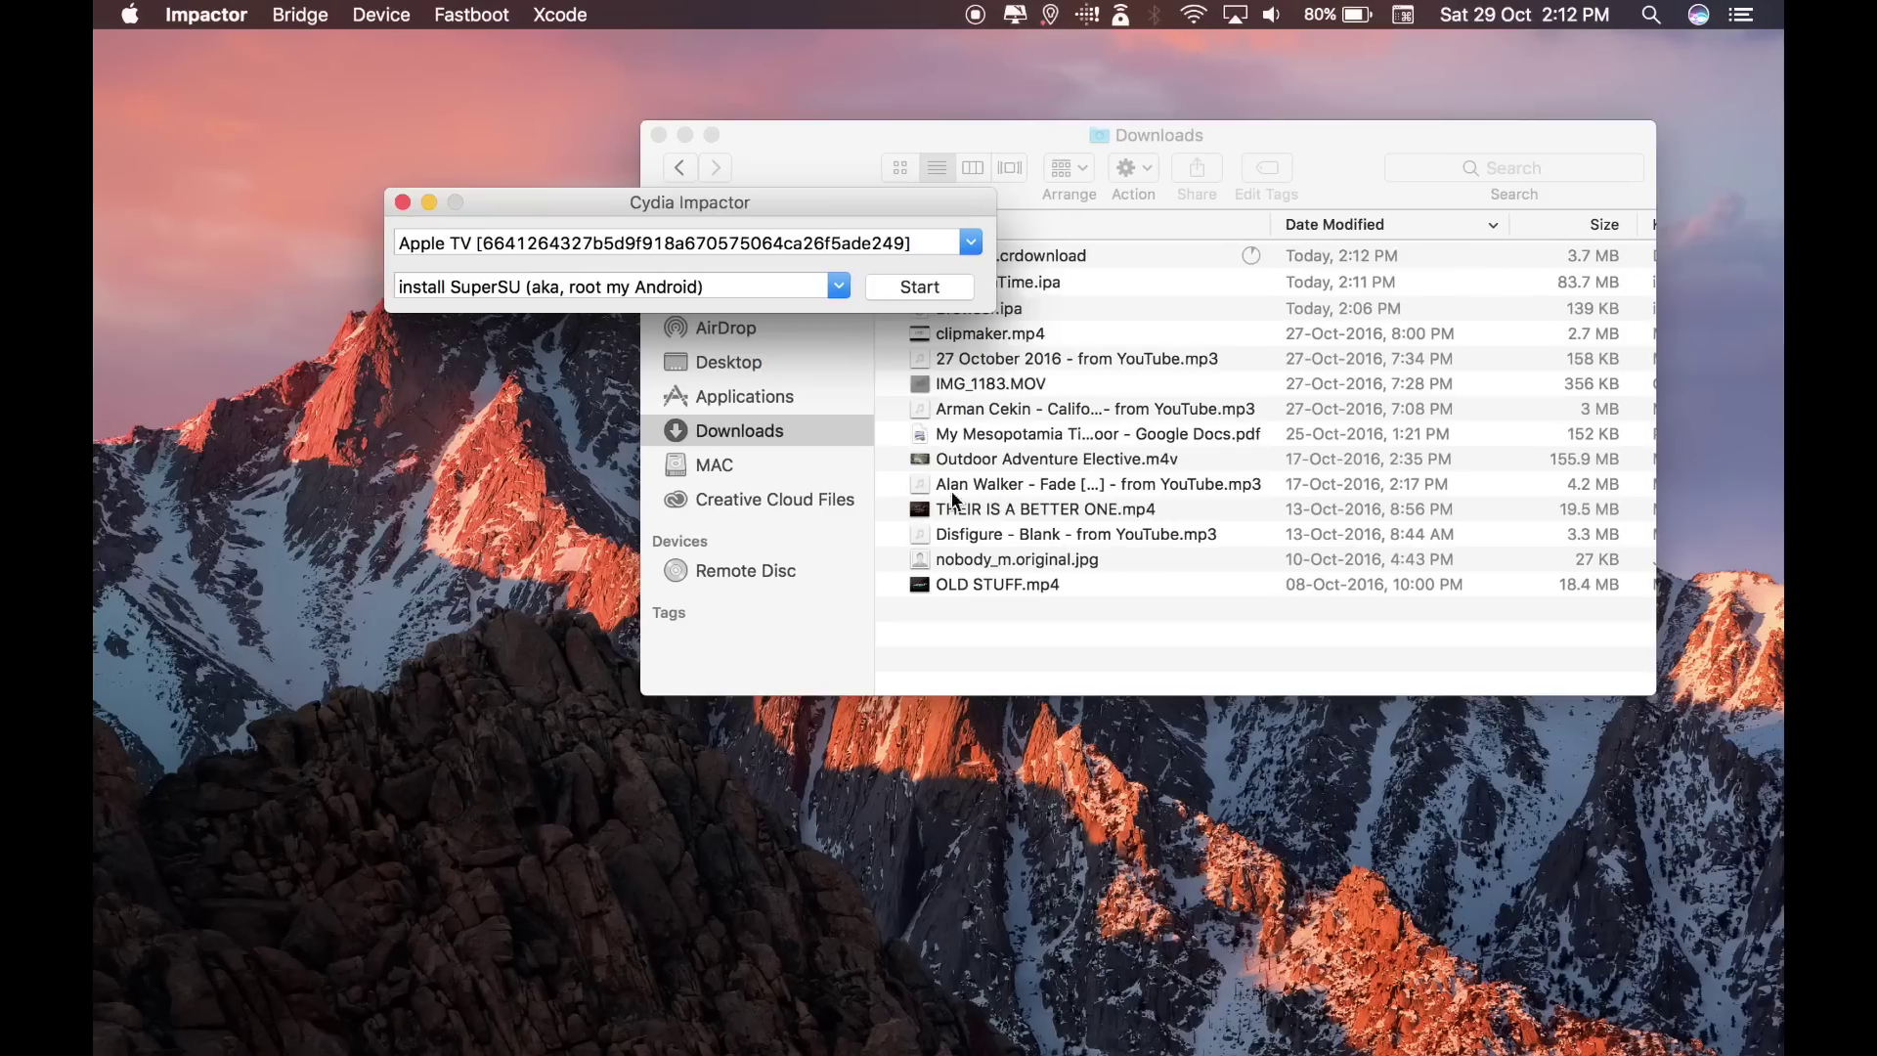
# Drop PopcornTime.ipa onto Cydia Impactor and submit the Apple ID username
pyautogui.moveTo(1061, 281); pyautogui.dragTo(616, 279)
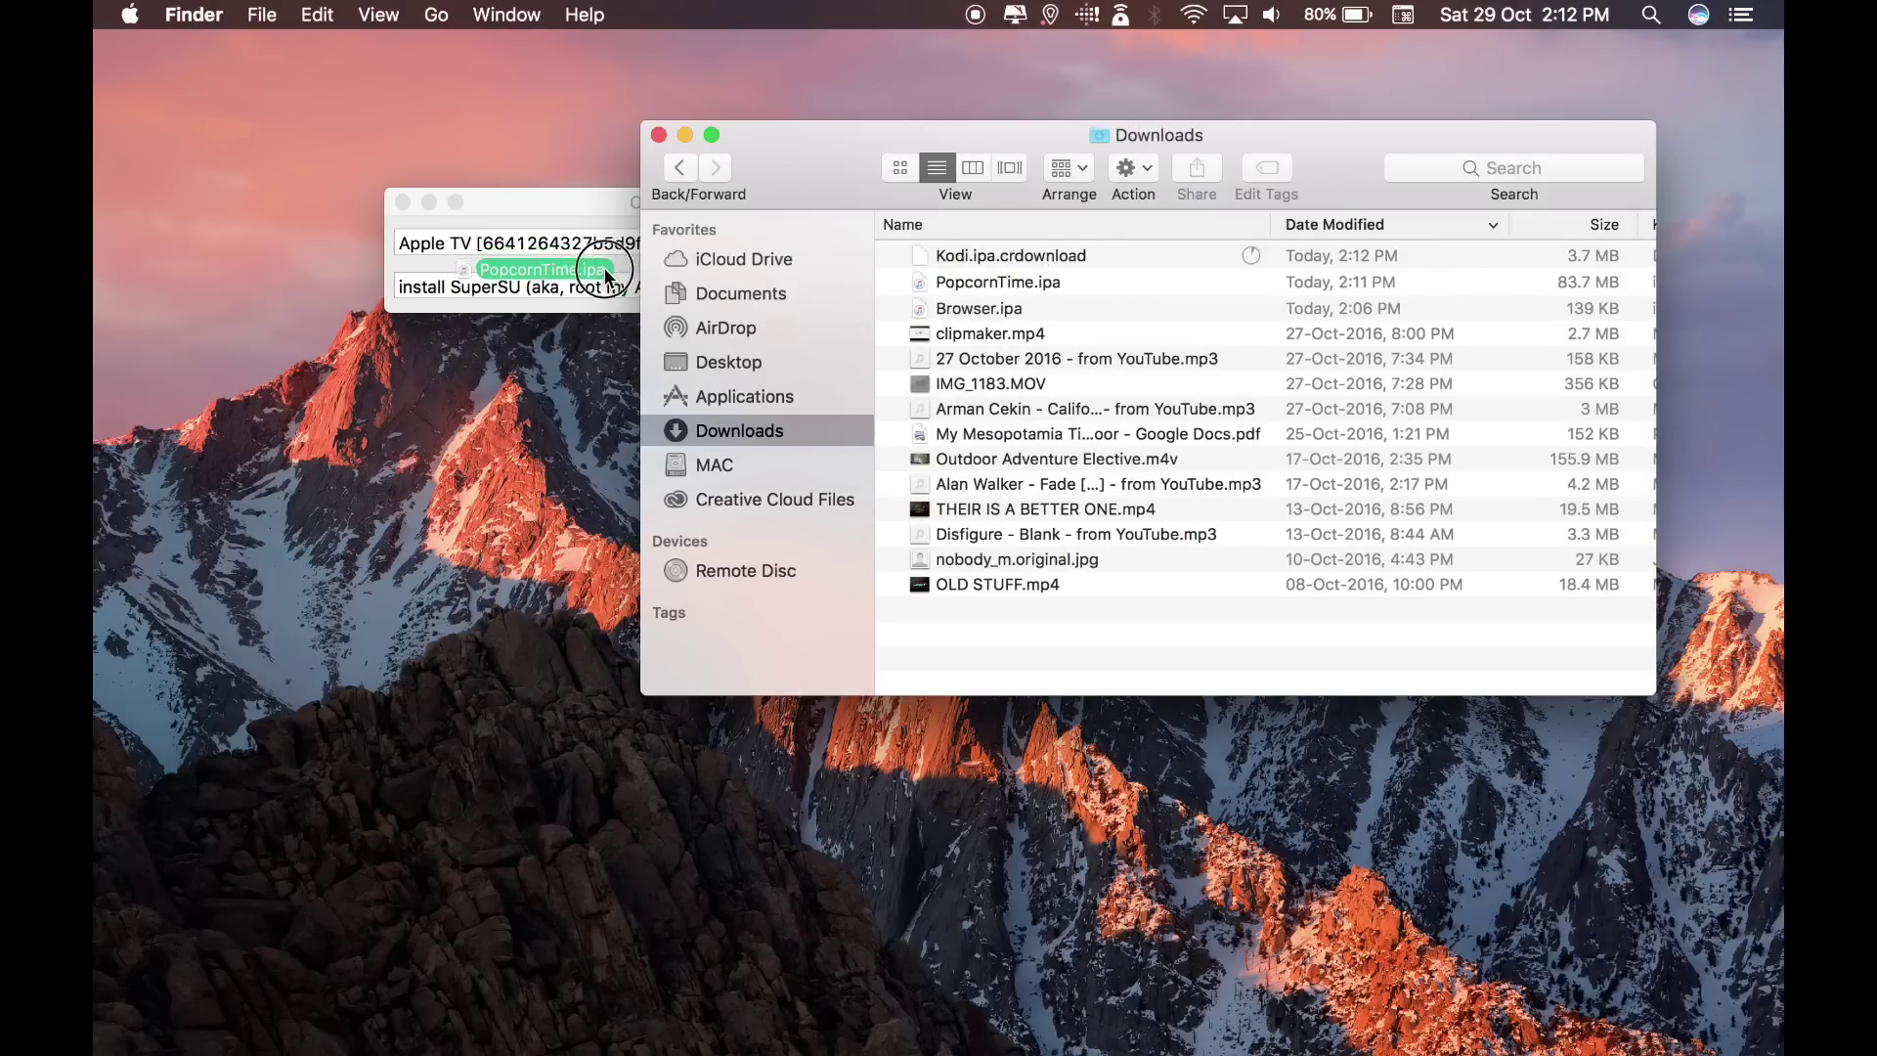
pyautogui.moveTo(616, 280); pyautogui.dragTo(607, 271)
pyautogui.moveTo(567, 180)
pyautogui.mouseDown()
pyautogui.moveTo(713, 1038)
pyautogui.moveTo(729, 1031)
pyautogui.mouseUp()
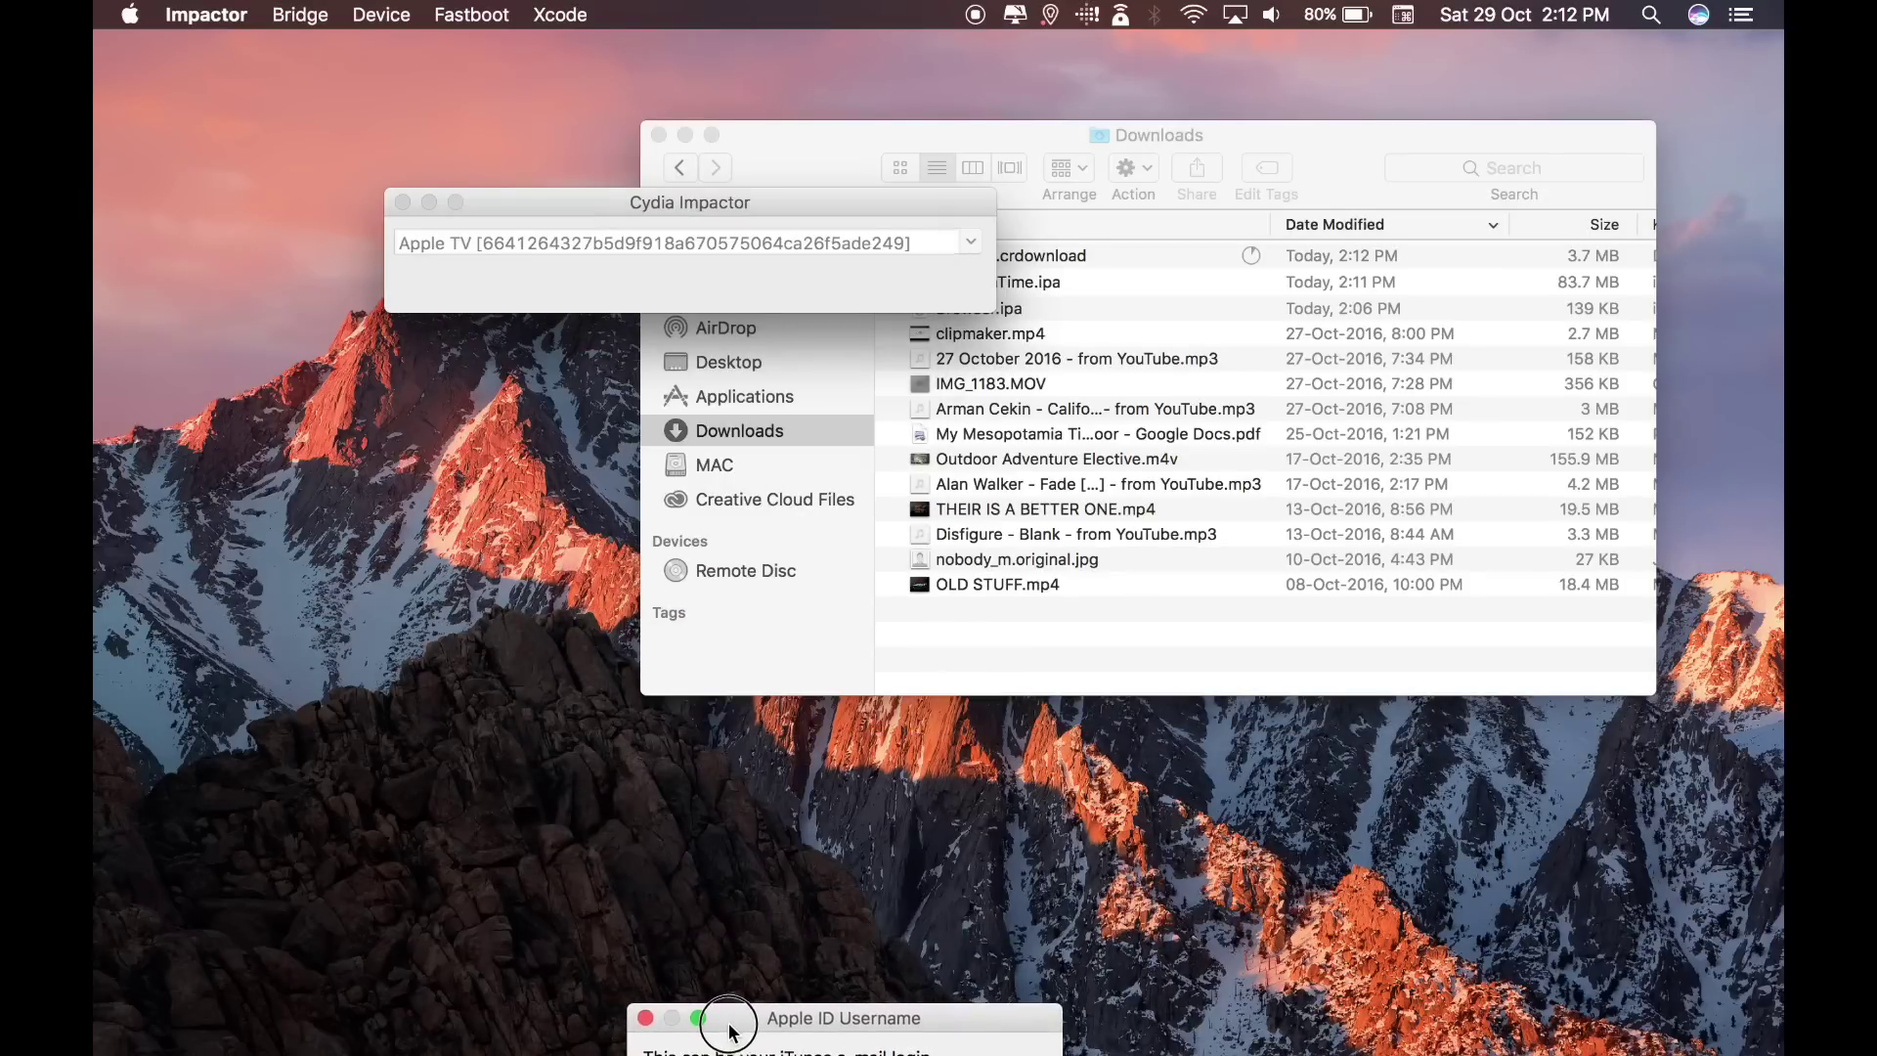
pyautogui.moveTo(729, 1032); pyautogui.dragTo(732, 1040)
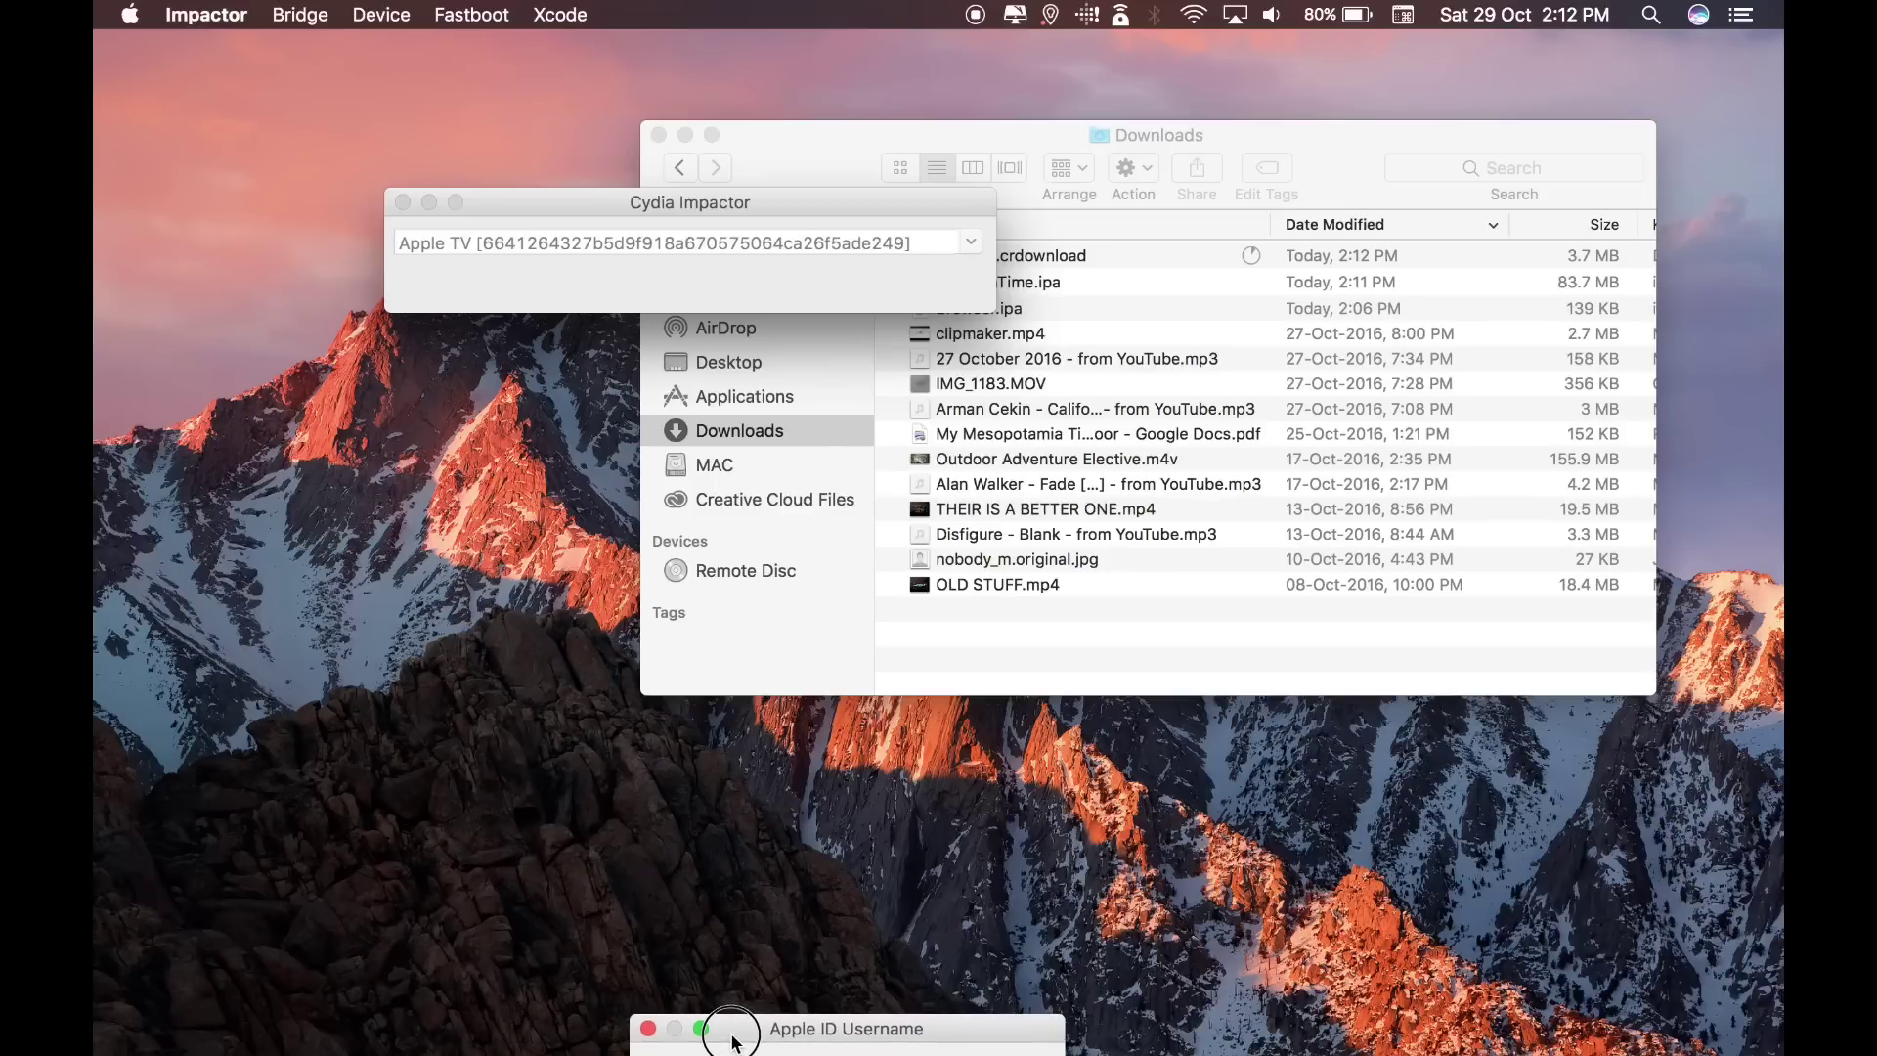
pyautogui.moveTo(733, 1039)
pyautogui.mouseDown()
pyautogui.moveTo(751, 994)
pyautogui.moveTo(753, 1011)
pyautogui.mouseUp()
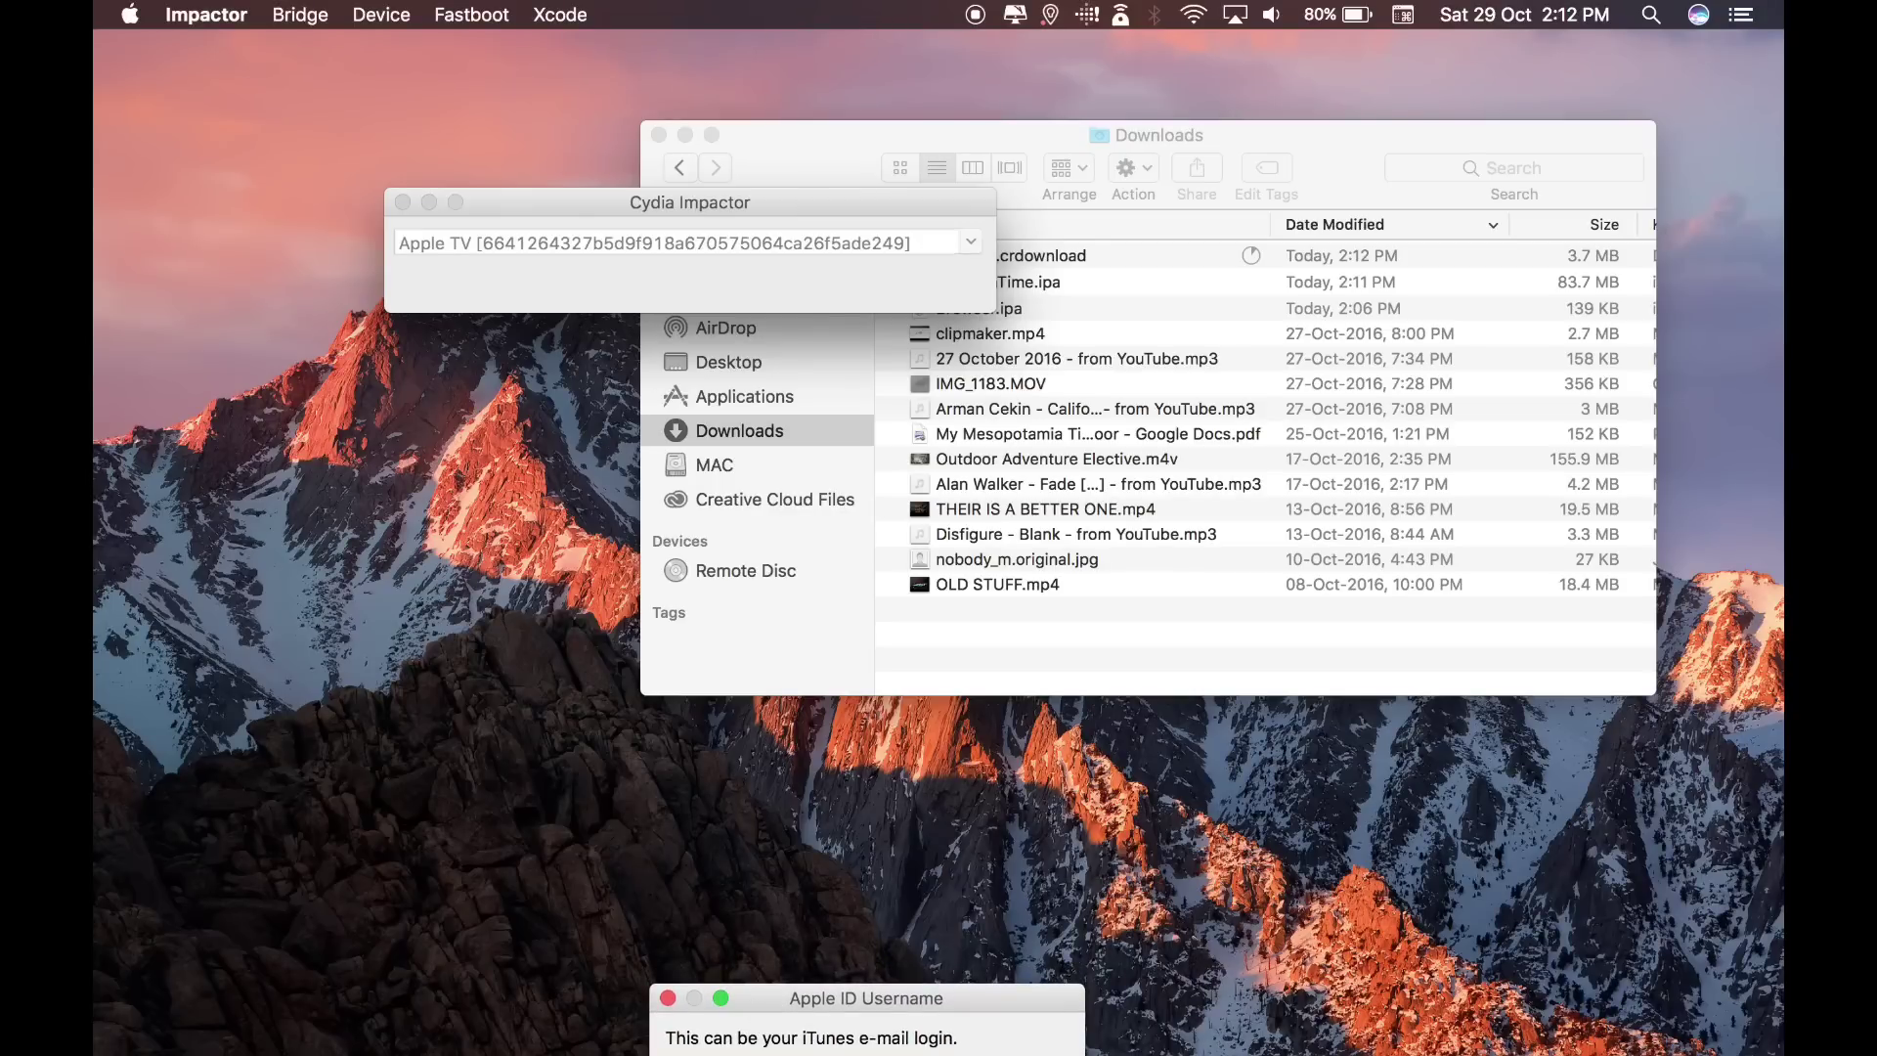
pyautogui.press('Return')
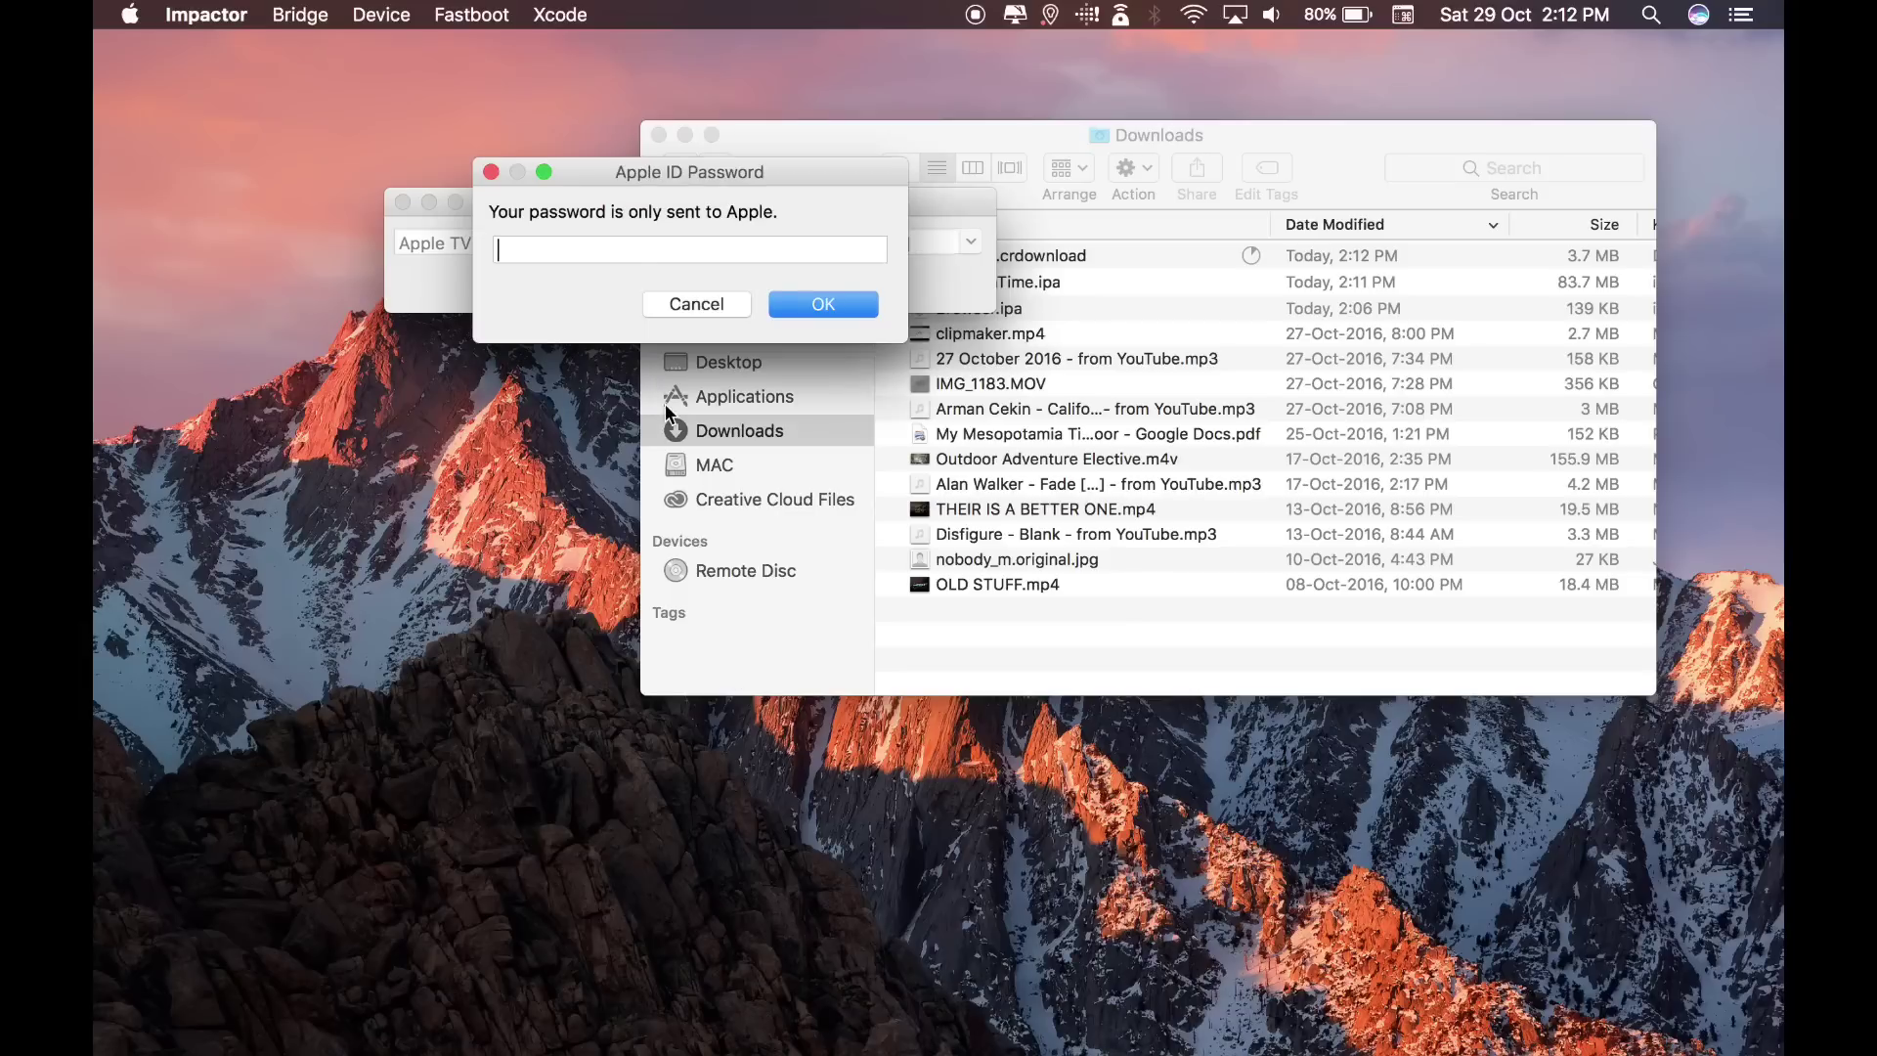
# Close the Downloads window and submit the Apple ID password
pyautogui.click(660, 136)
pyautogui.moveTo(627, 172); pyautogui.dragTo(793, 1039)
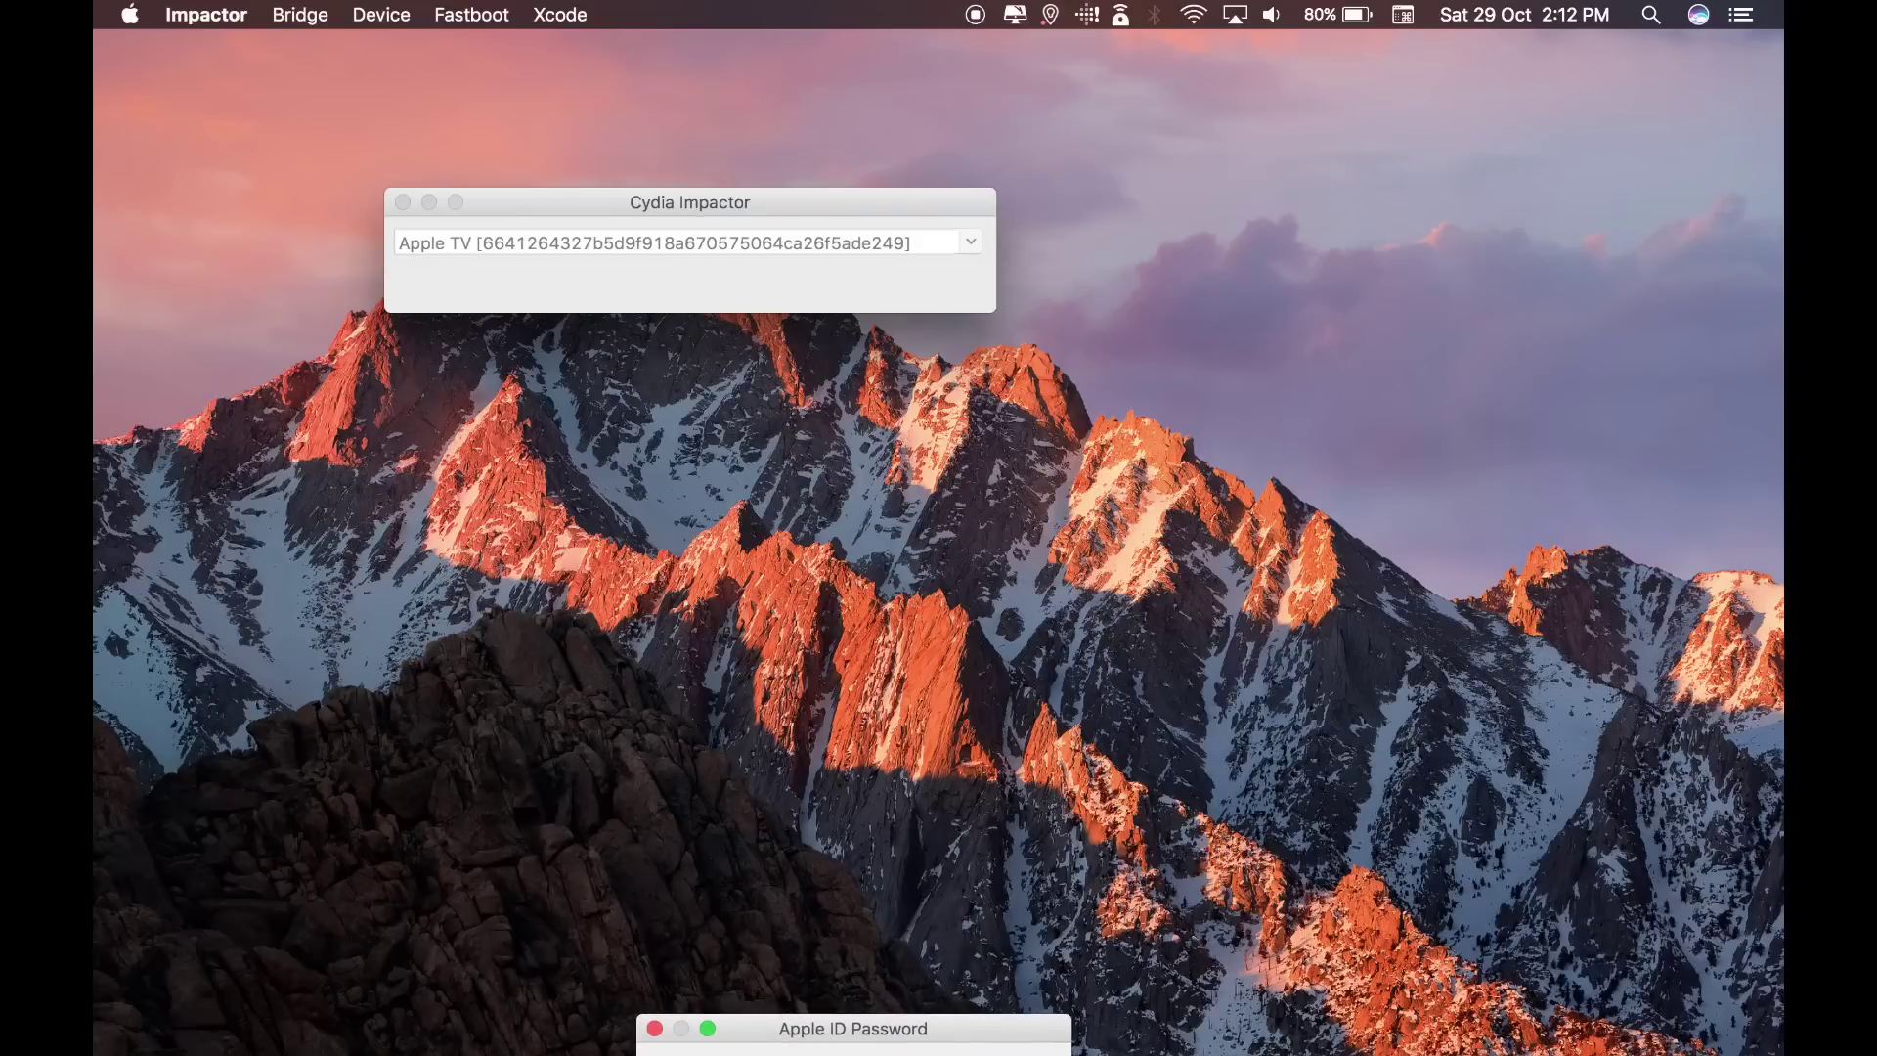
pyautogui.press('Return')
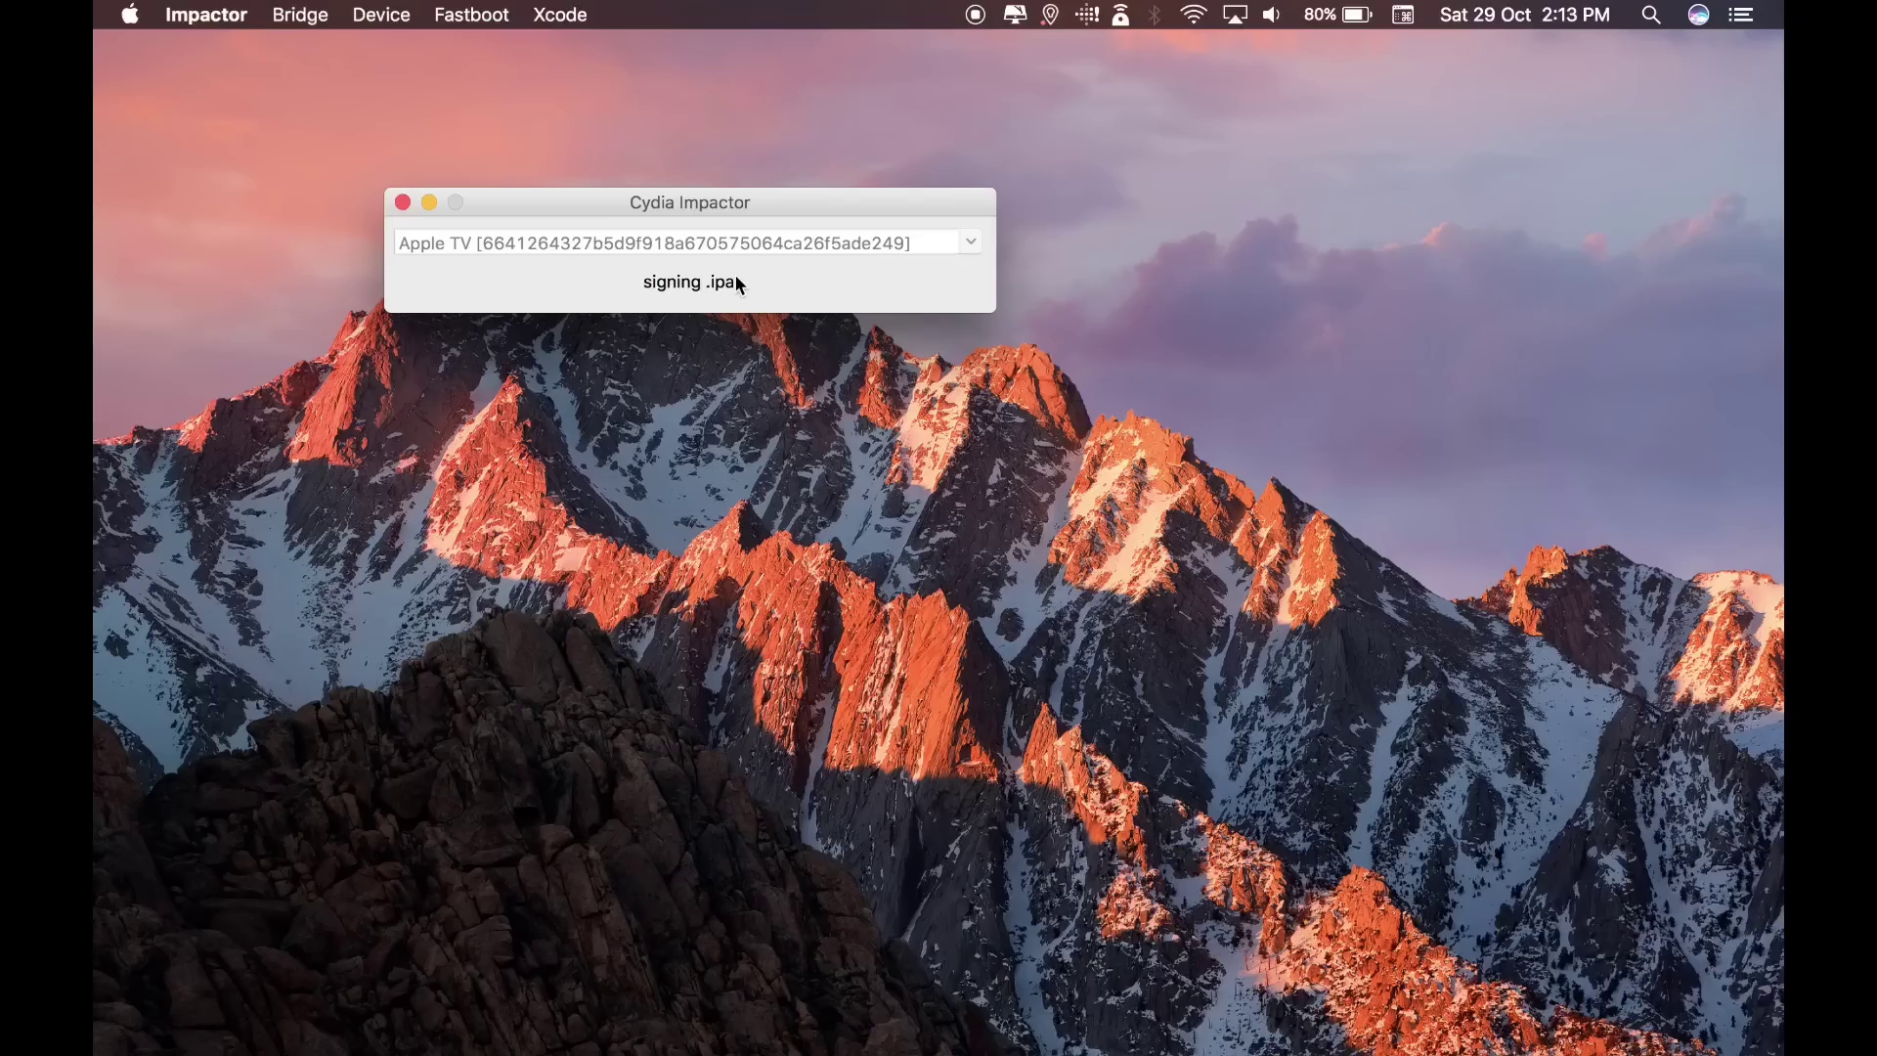
# Wait for PopcornTime.ipa to sign and install, checking the Apple TV mirror meanwhile
pyautogui.hotkey('ctrl', 'Right')
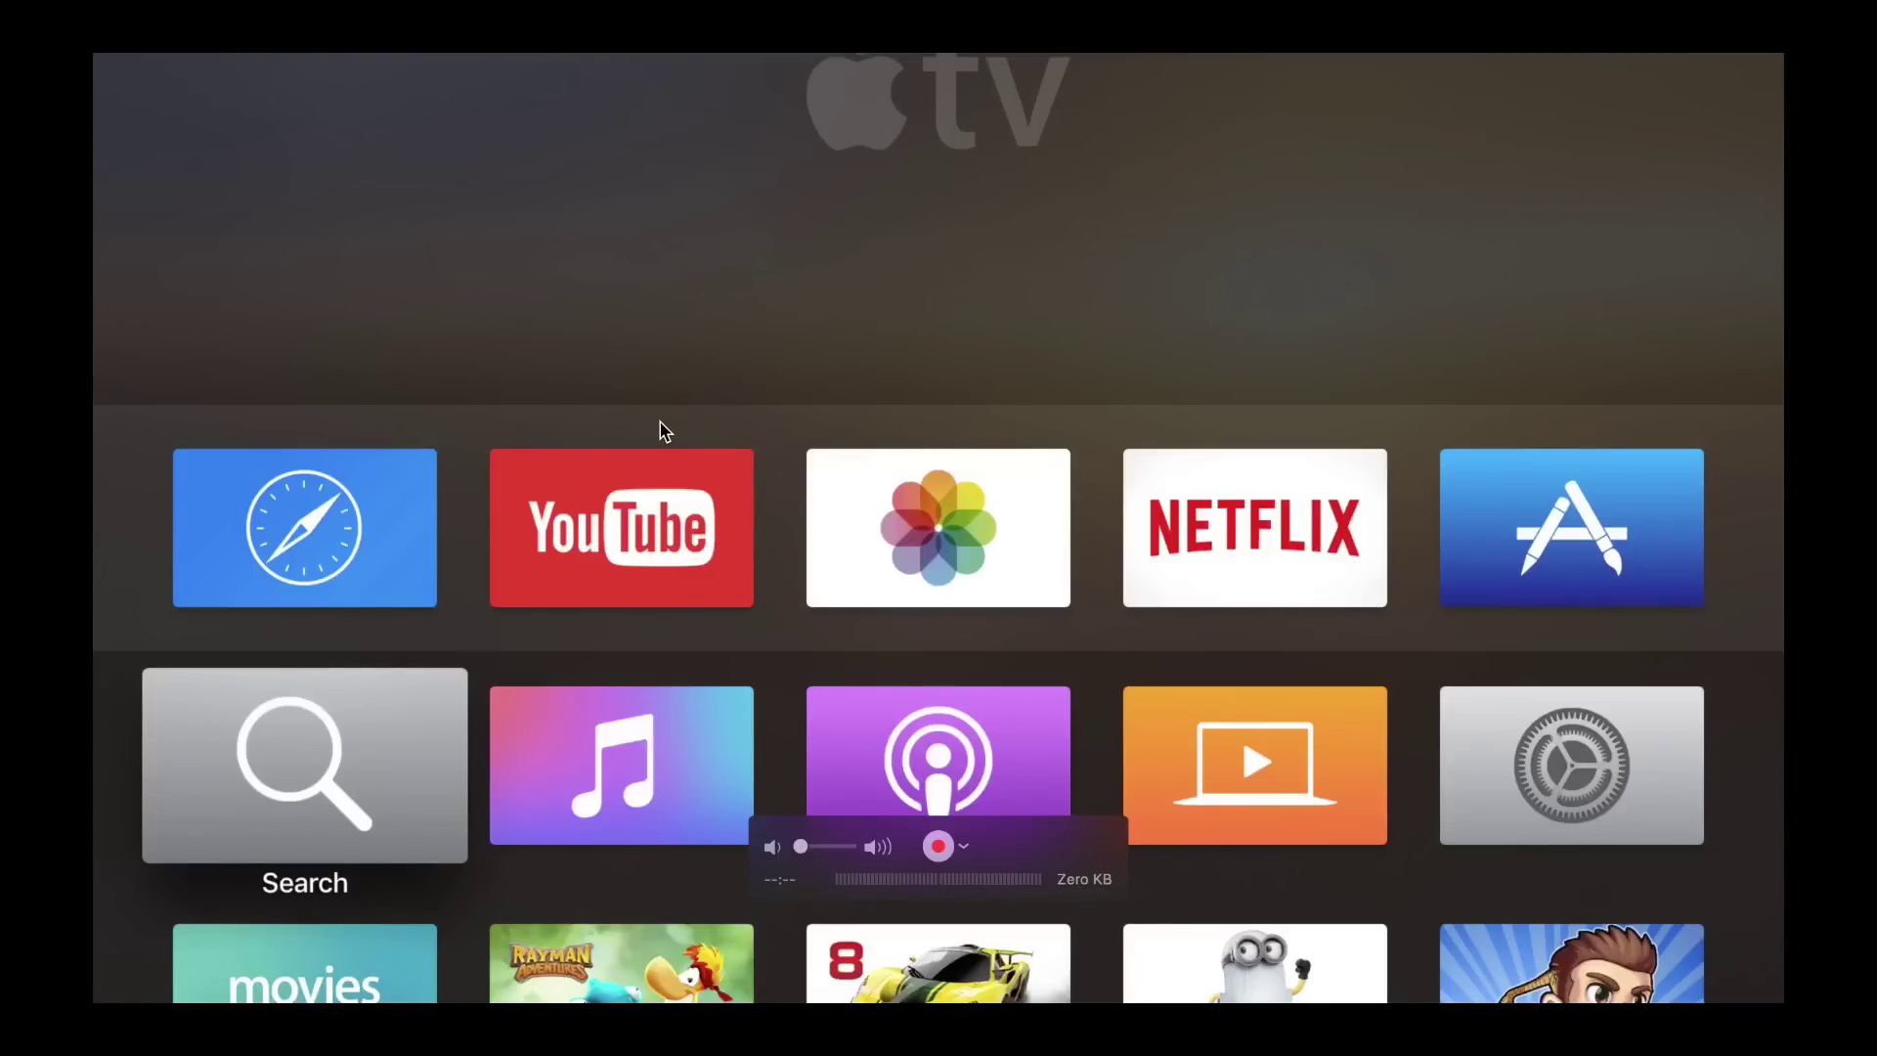
pyautogui.hotkey('ctrl', 'Left')
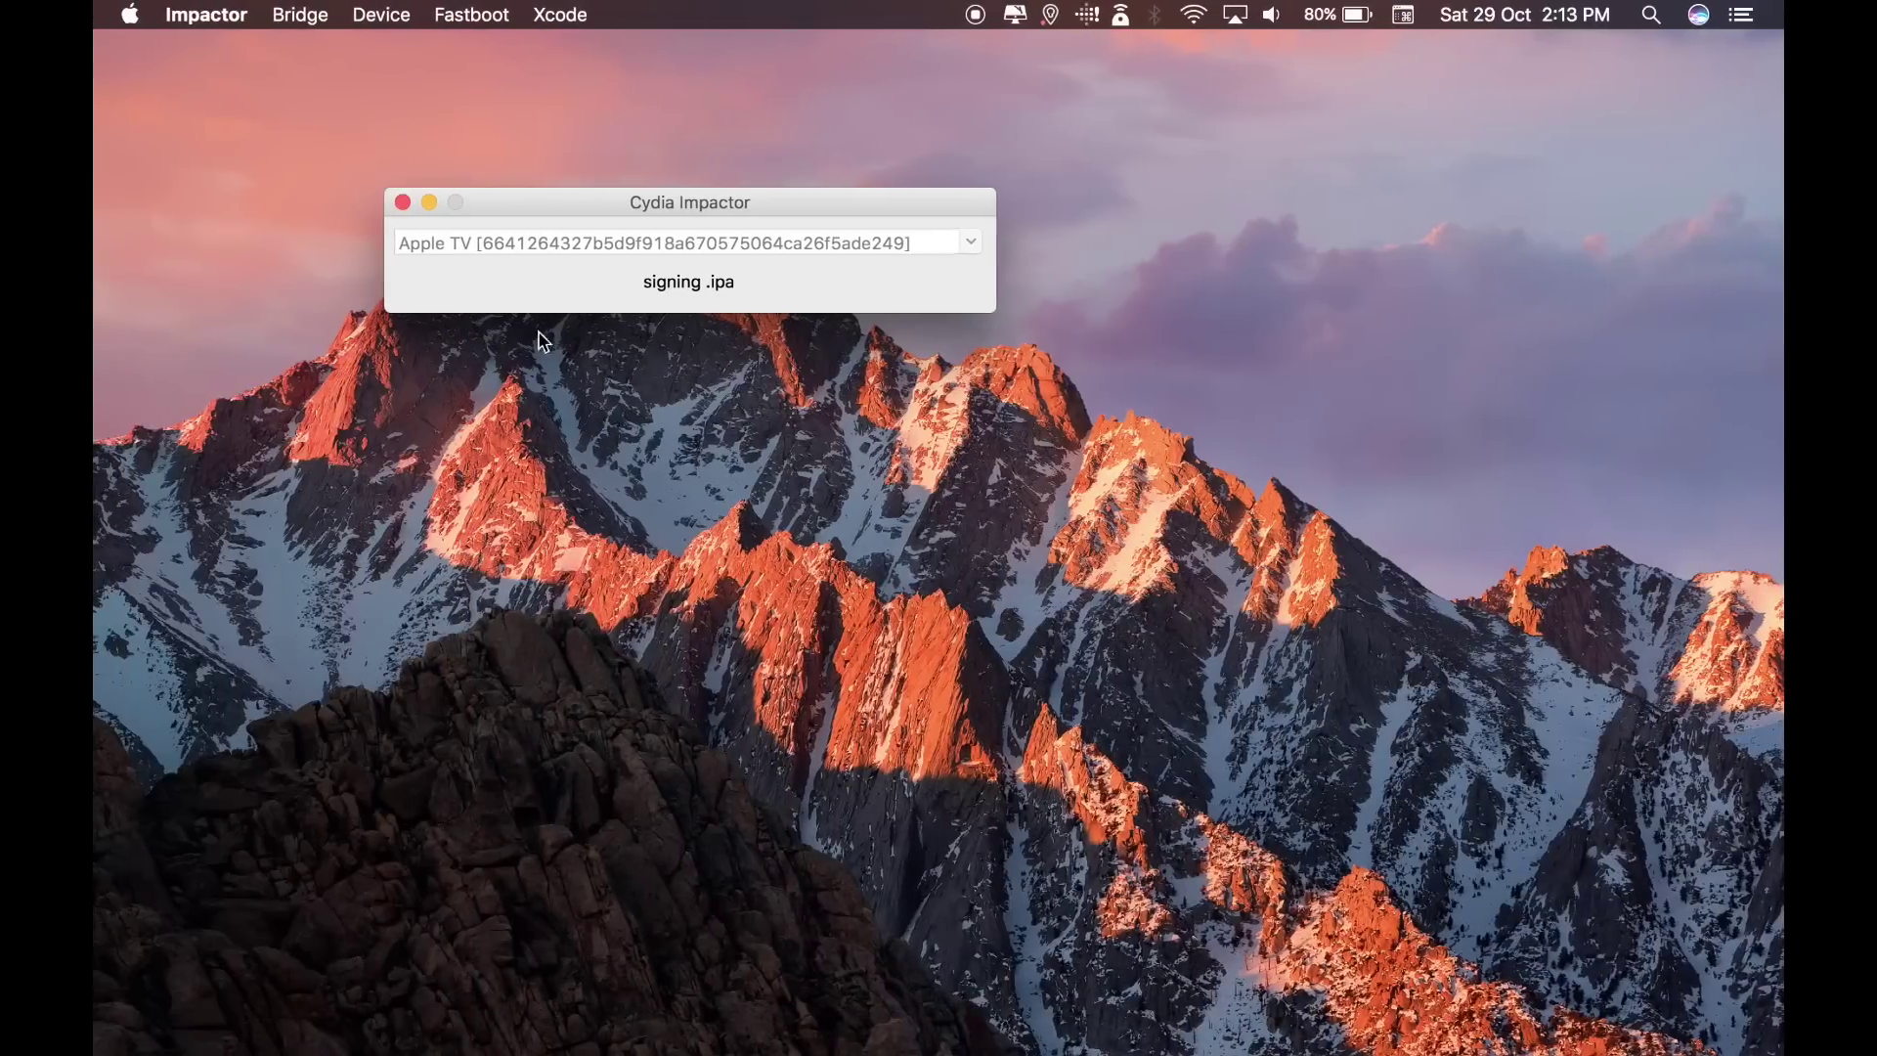
pyautogui.moveTo(714, 215)
pyautogui.mouseDown()
pyautogui.moveTo(806, 218)
pyautogui.moveTo(784, 447)
pyautogui.moveTo(790, 1001)
pyautogui.moveTo(1190, 548)
pyautogui.moveTo(1047, 413)
pyautogui.moveTo(933, 395)
pyautogui.mouseUp()
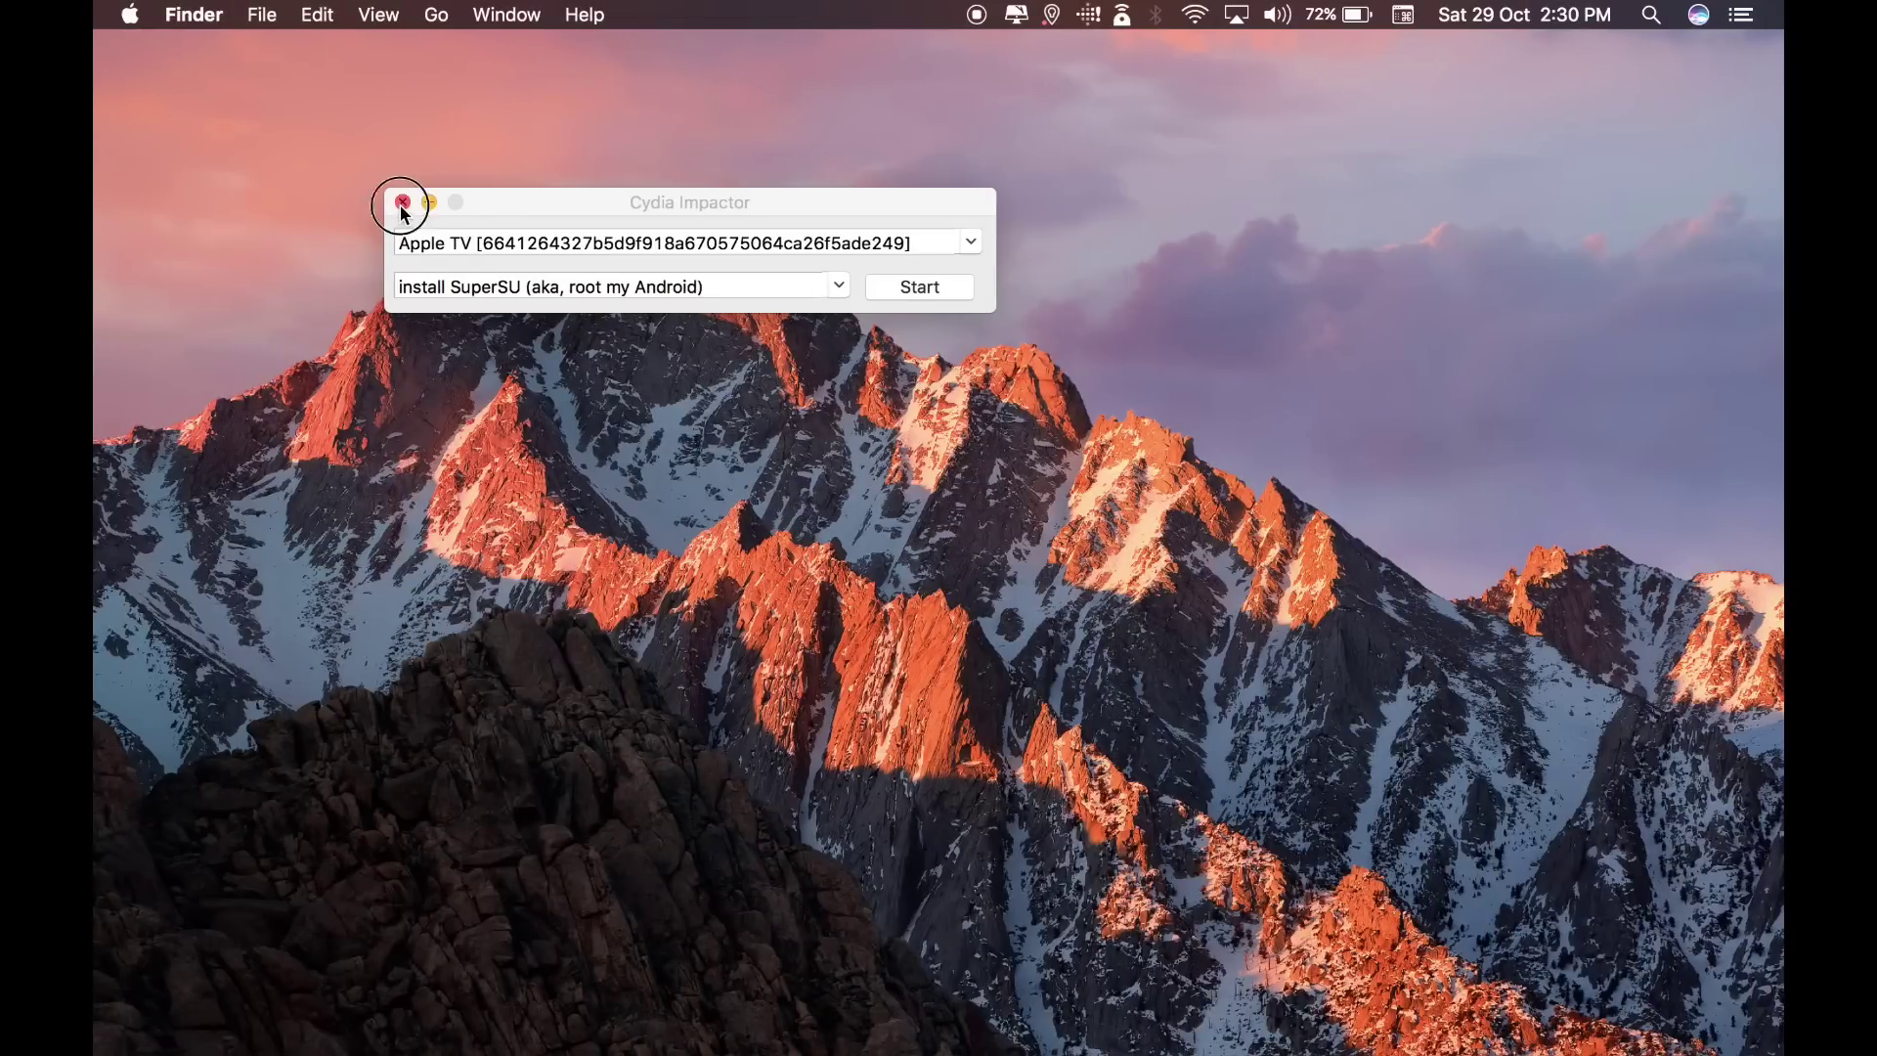
# Quit Cydia Impactor using its red close button
pyautogui.click(402, 204)
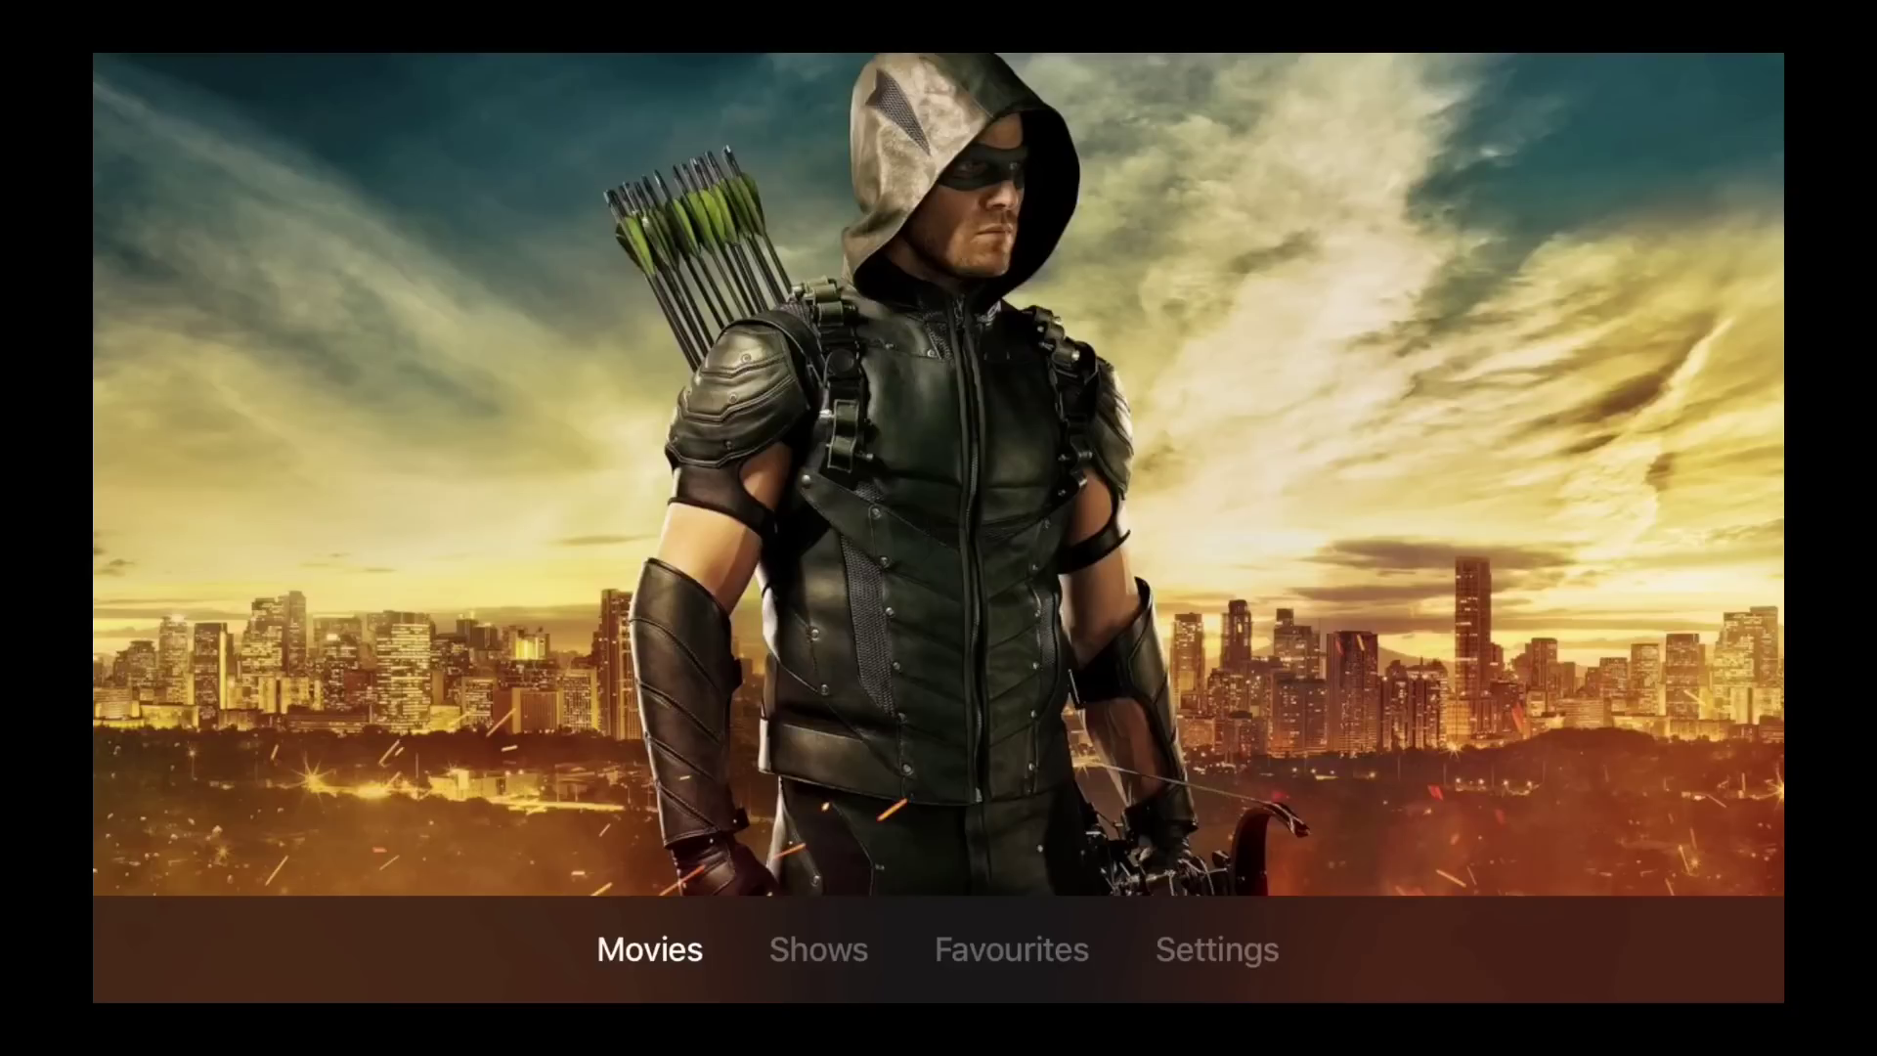
# Browse Popcorn Time's Movies posters, such as Batman v Superman and Captain America: Civil War, plus its category tabs
pyautogui.press('Right')
pyautogui.press('Right')
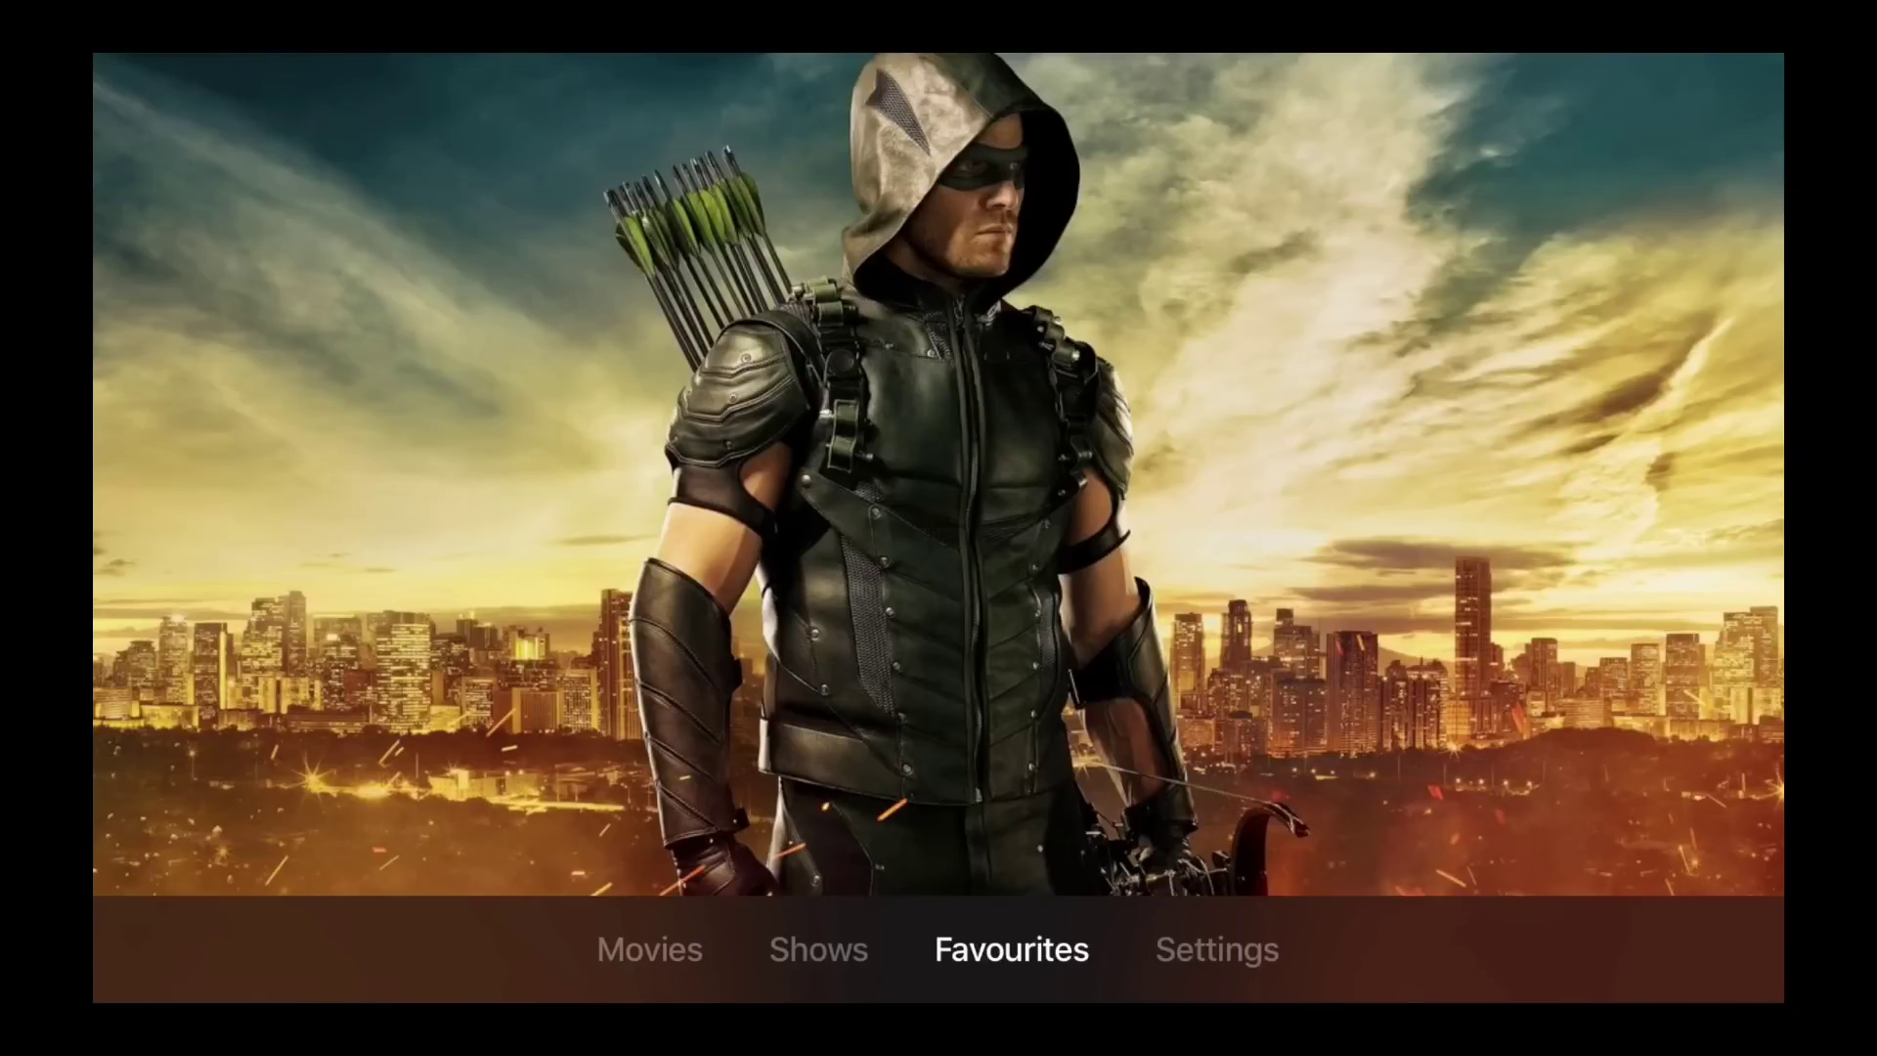
pyautogui.press('Left')
pyautogui.press('Left')
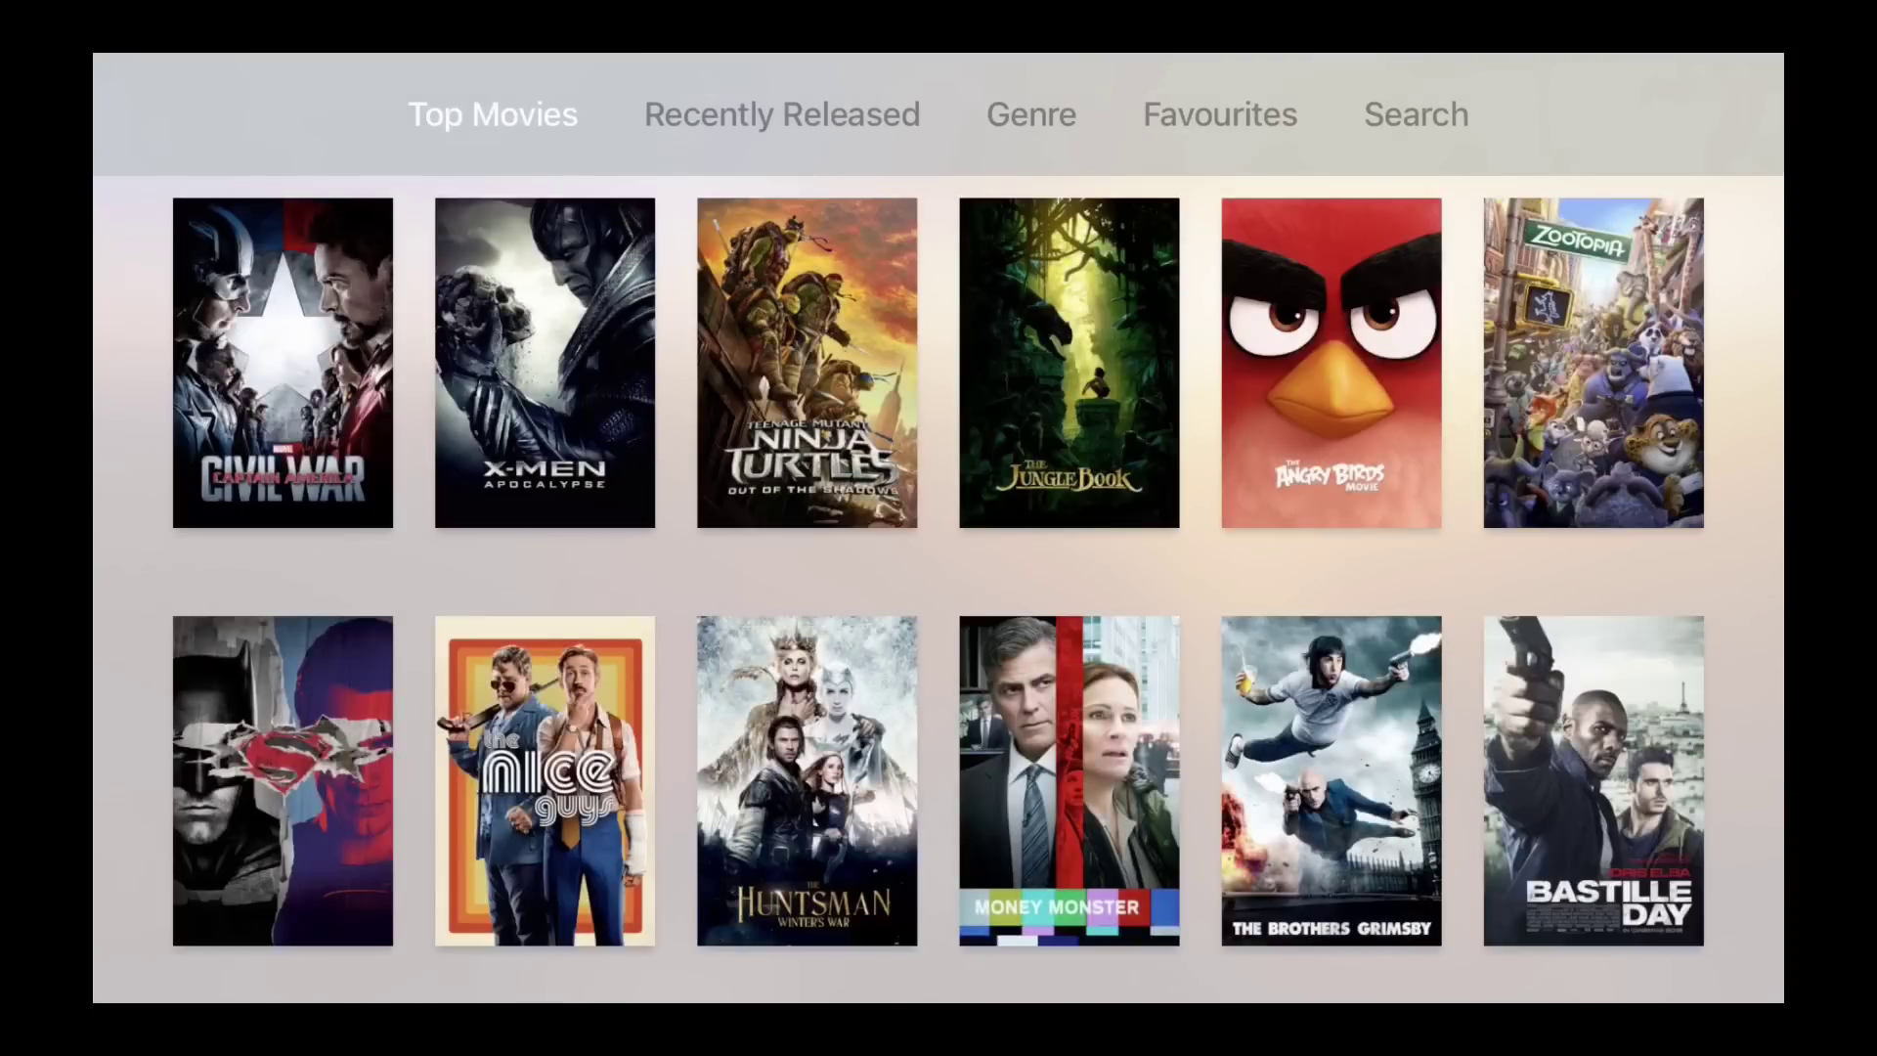
pyautogui.press('Down')
pyautogui.press('Down')
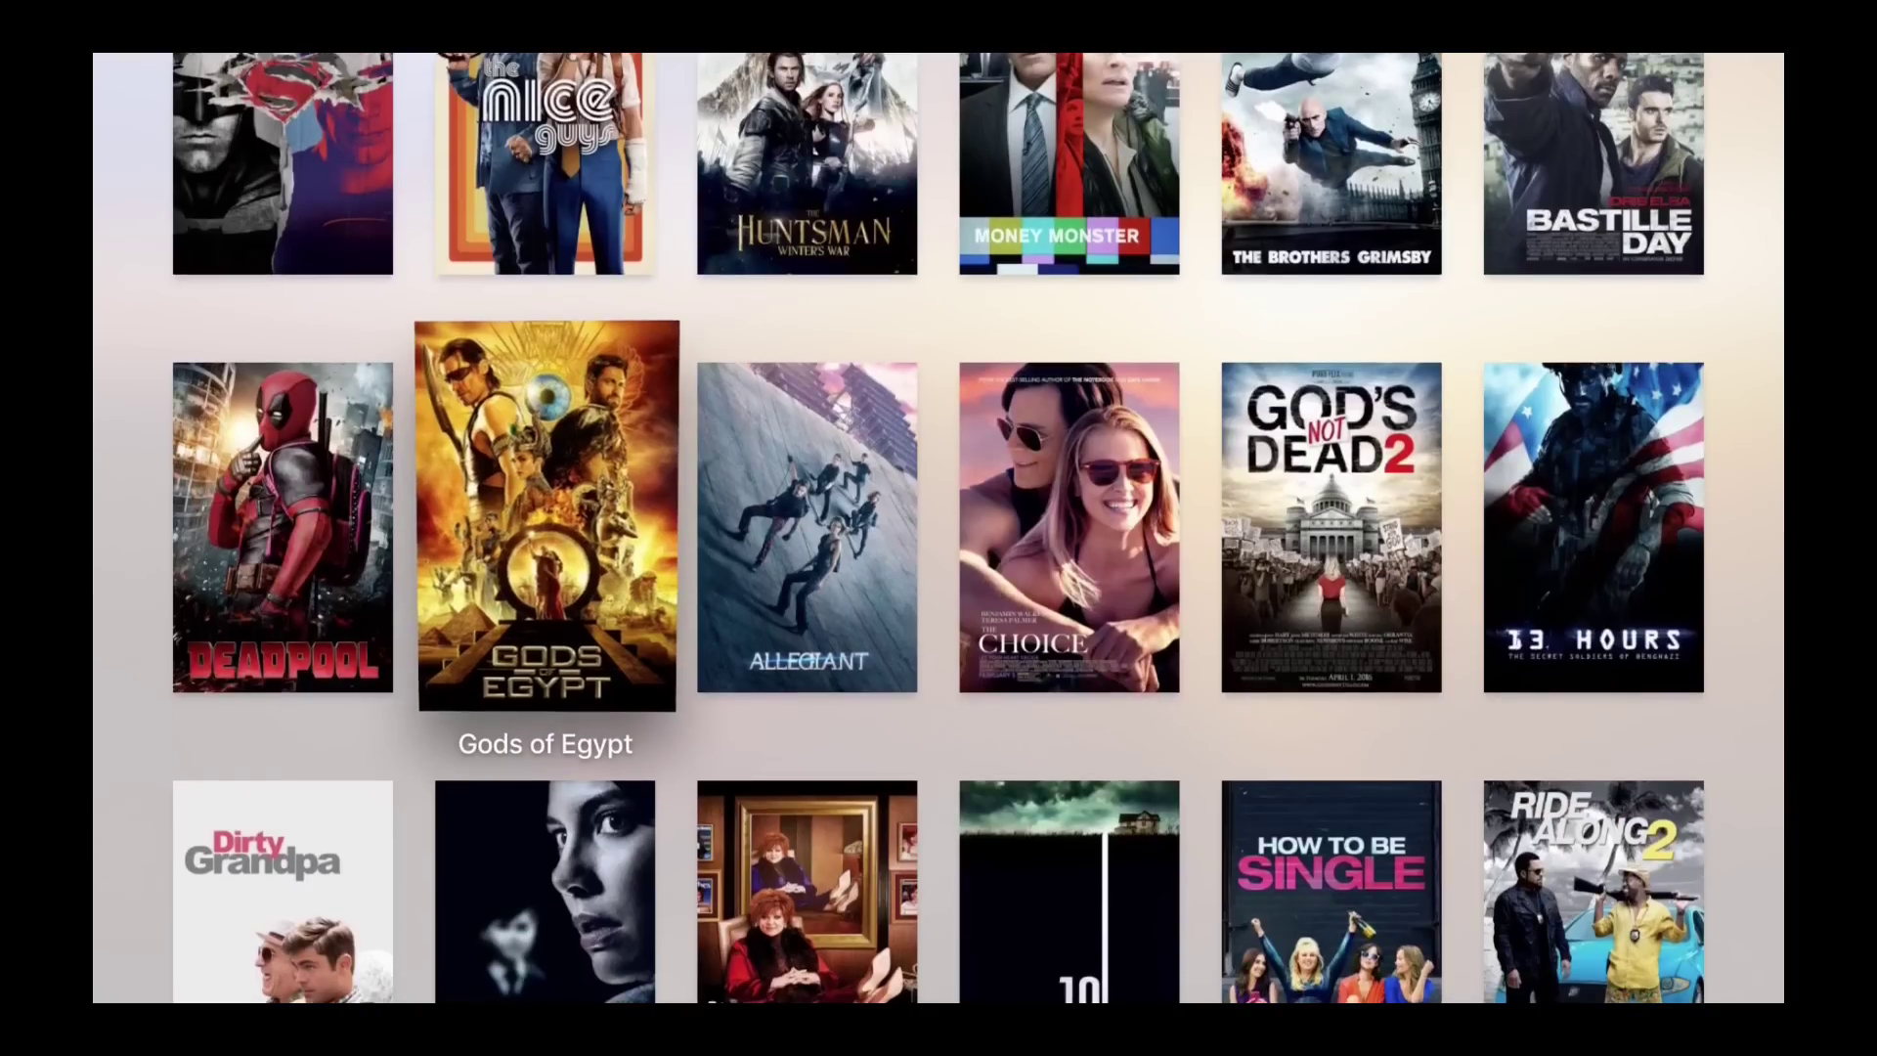
pyautogui.press('Up')
pyautogui.press('Left')
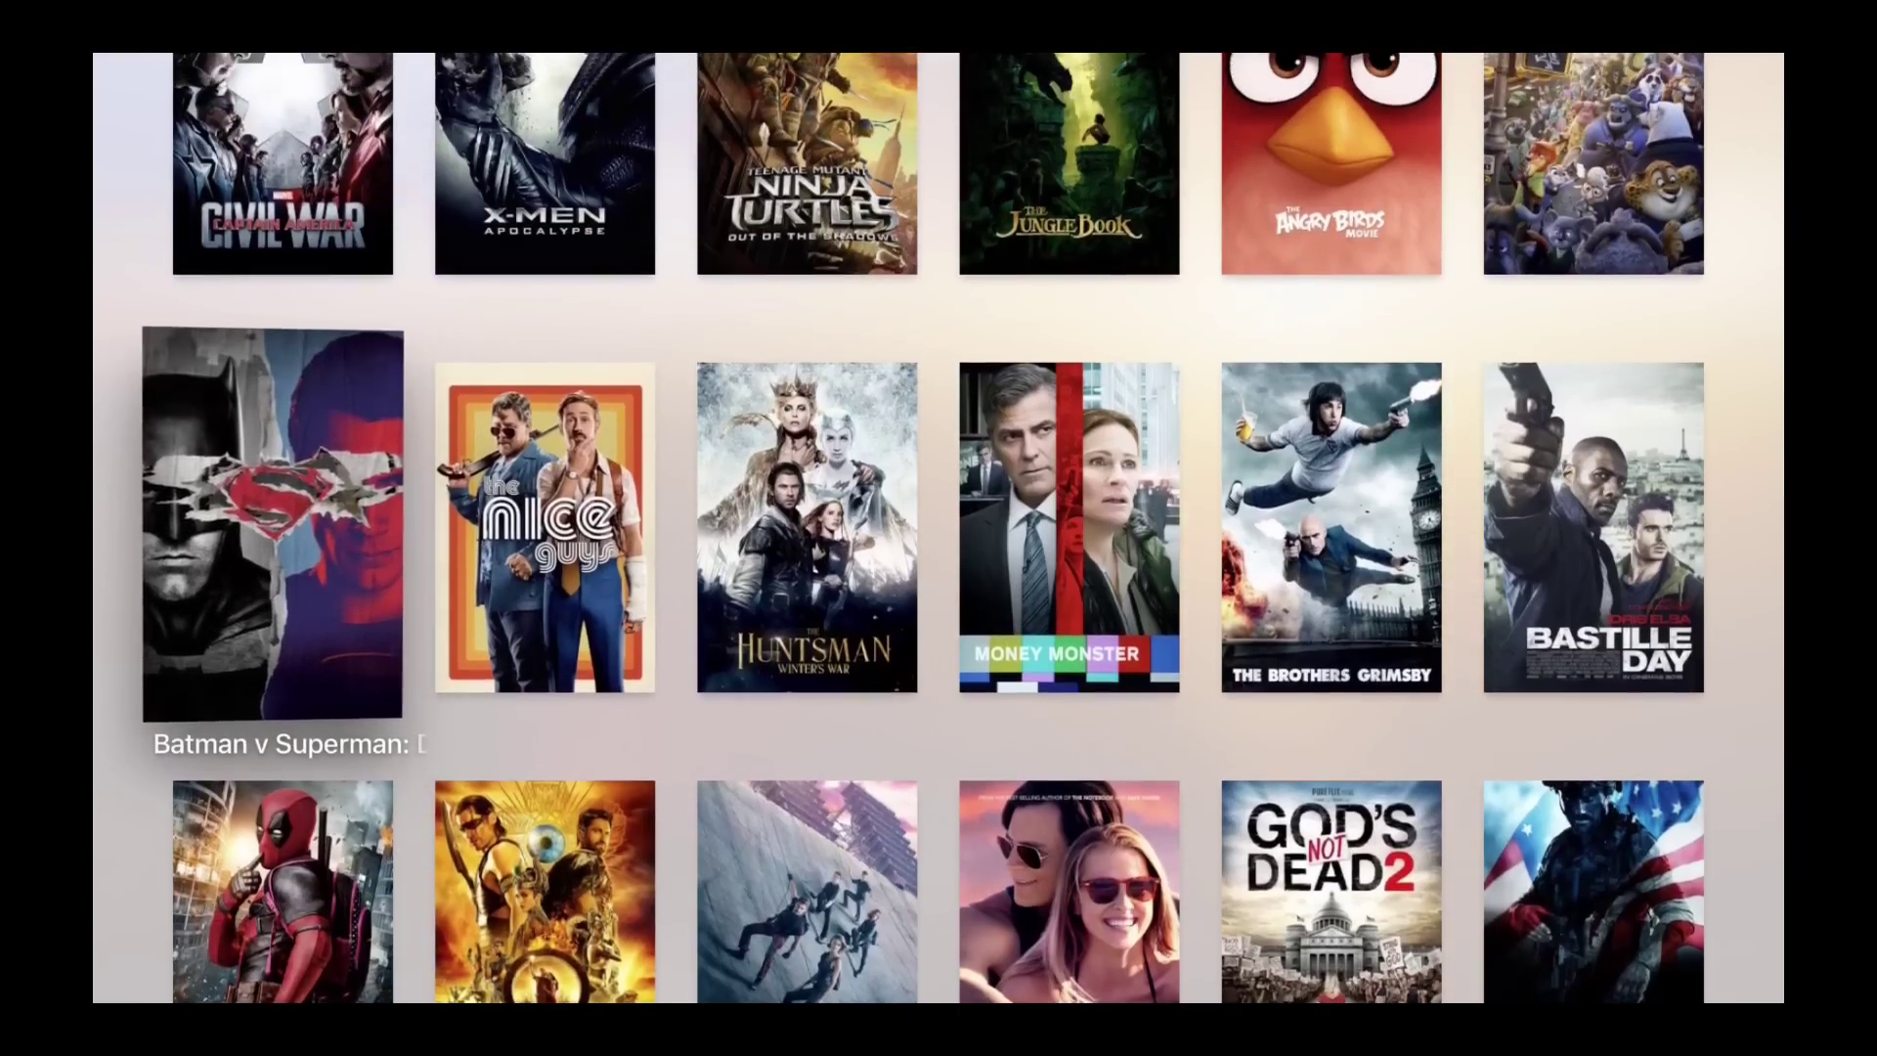
pyautogui.press('Up')
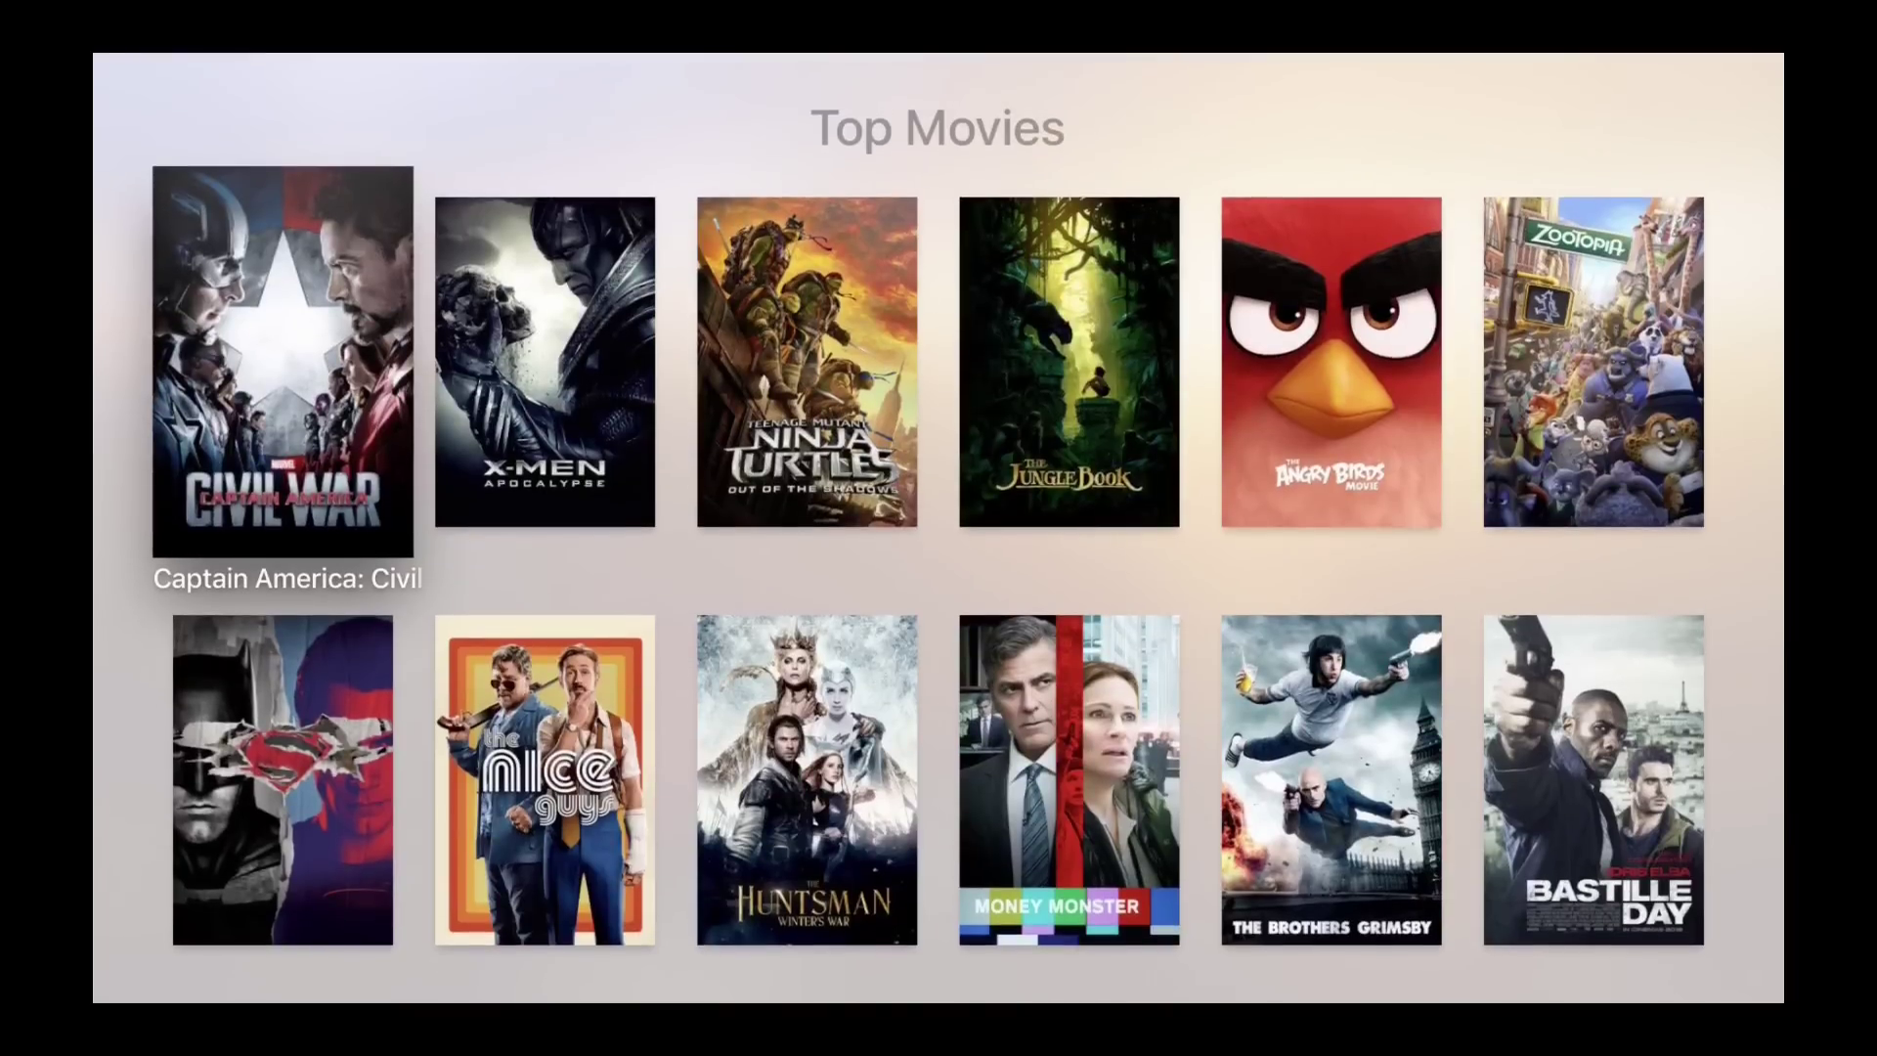
pyautogui.press('Up')
pyautogui.press('Right')
pyautogui.press('Right')
pyautogui.press('Right')
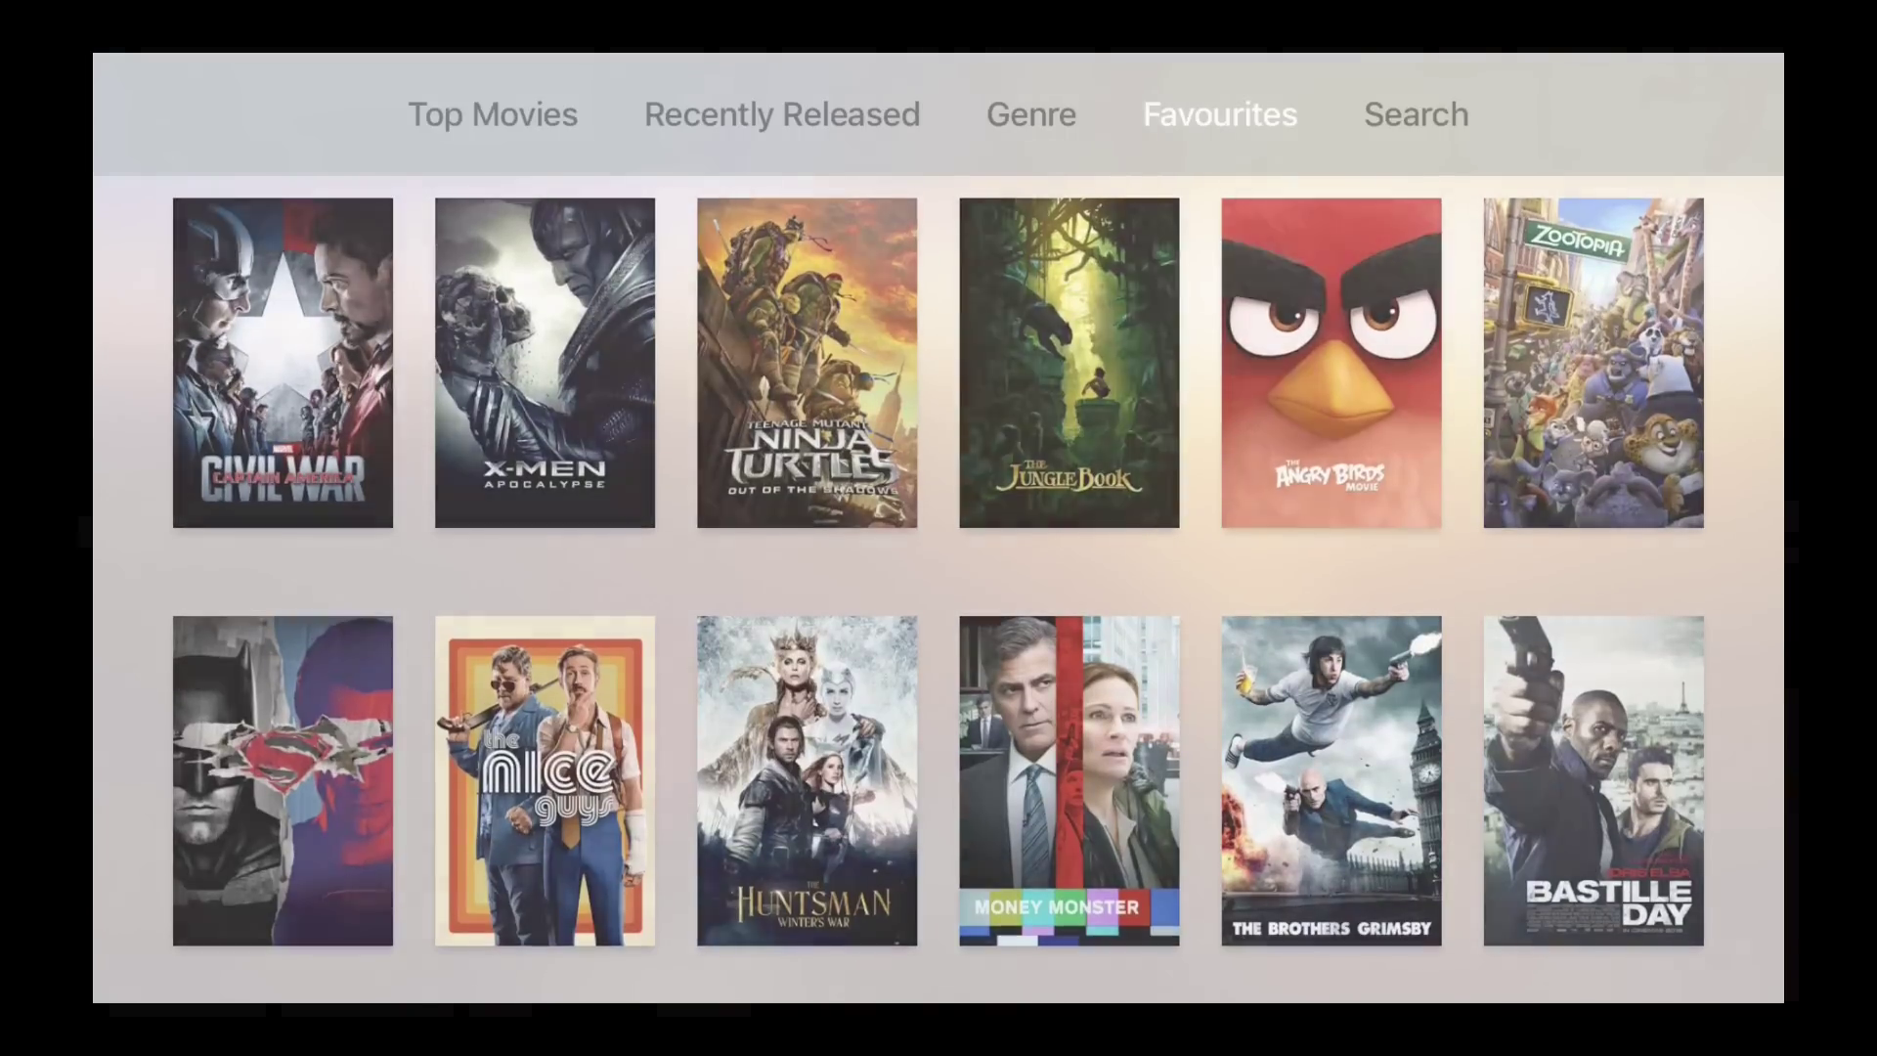
# Exit Popcorn Time to the Apple TV home screen and launch Kodi
pyautogui.press('Escape')
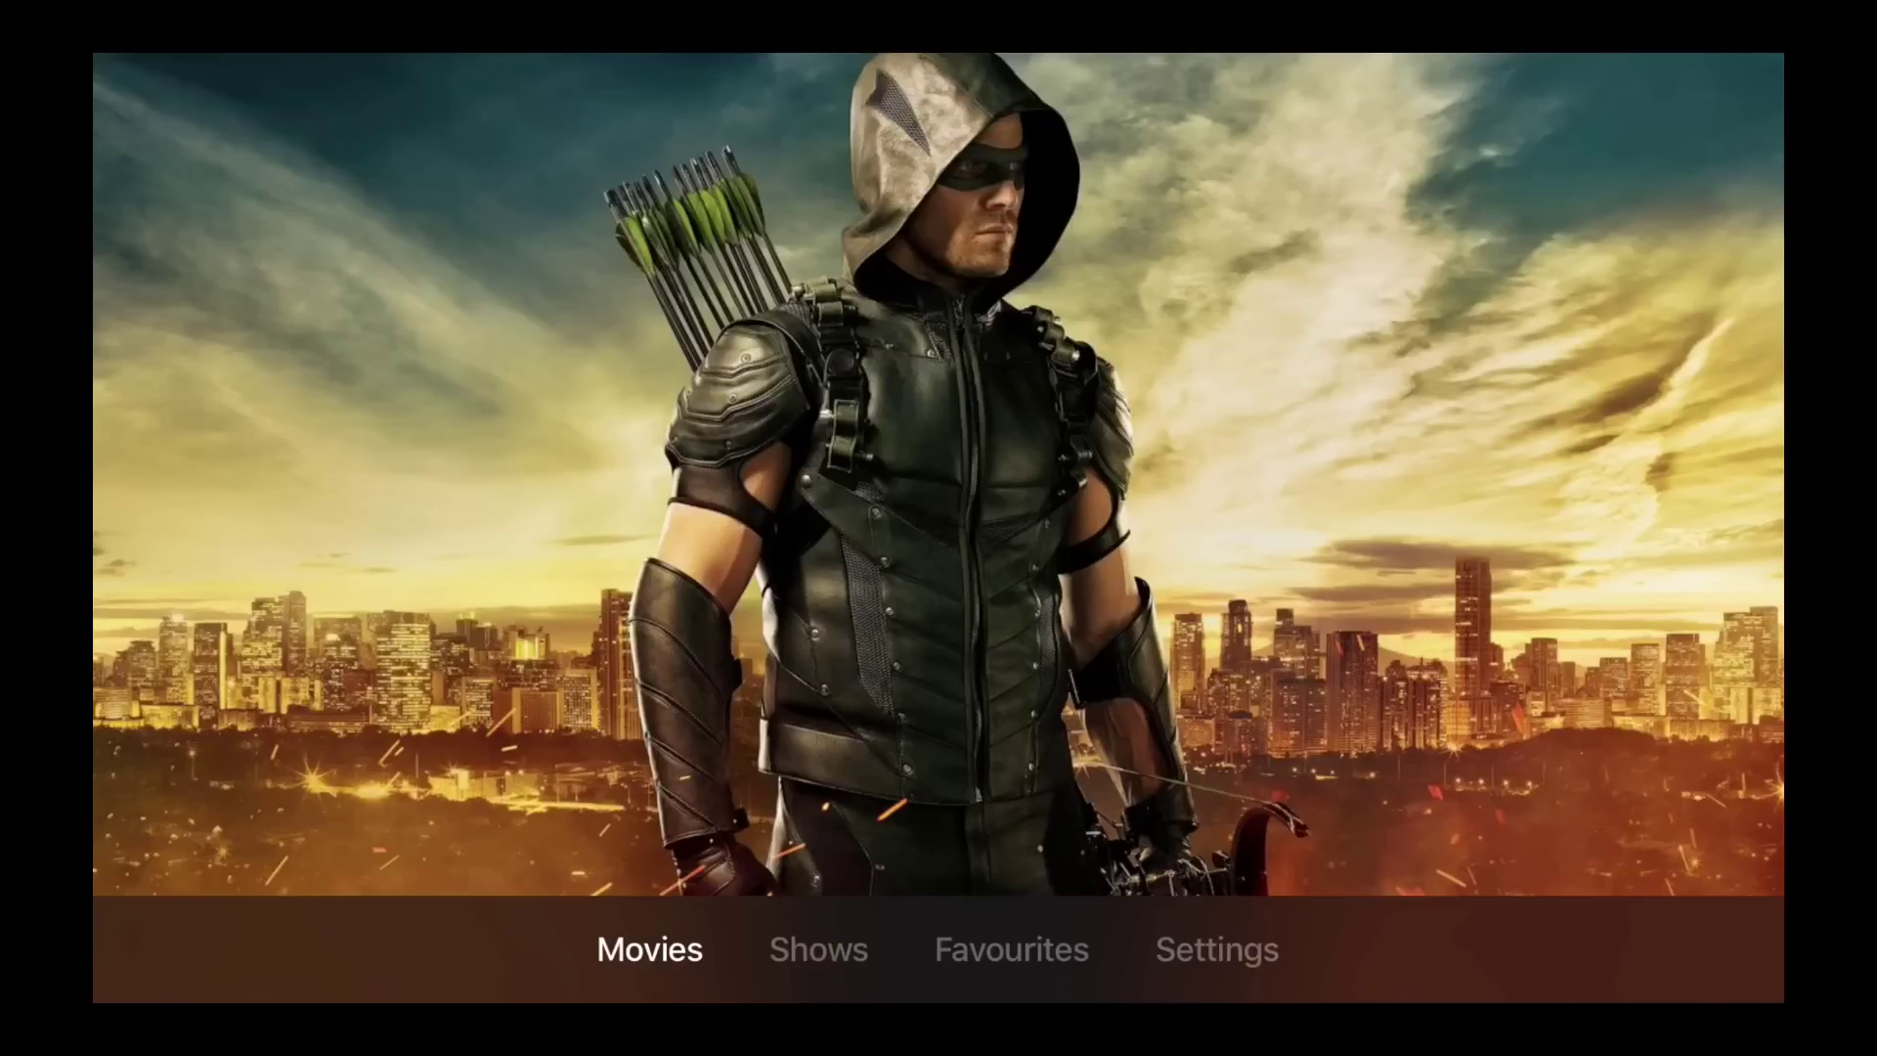
pyautogui.press('Escape')
pyautogui.press('Return')
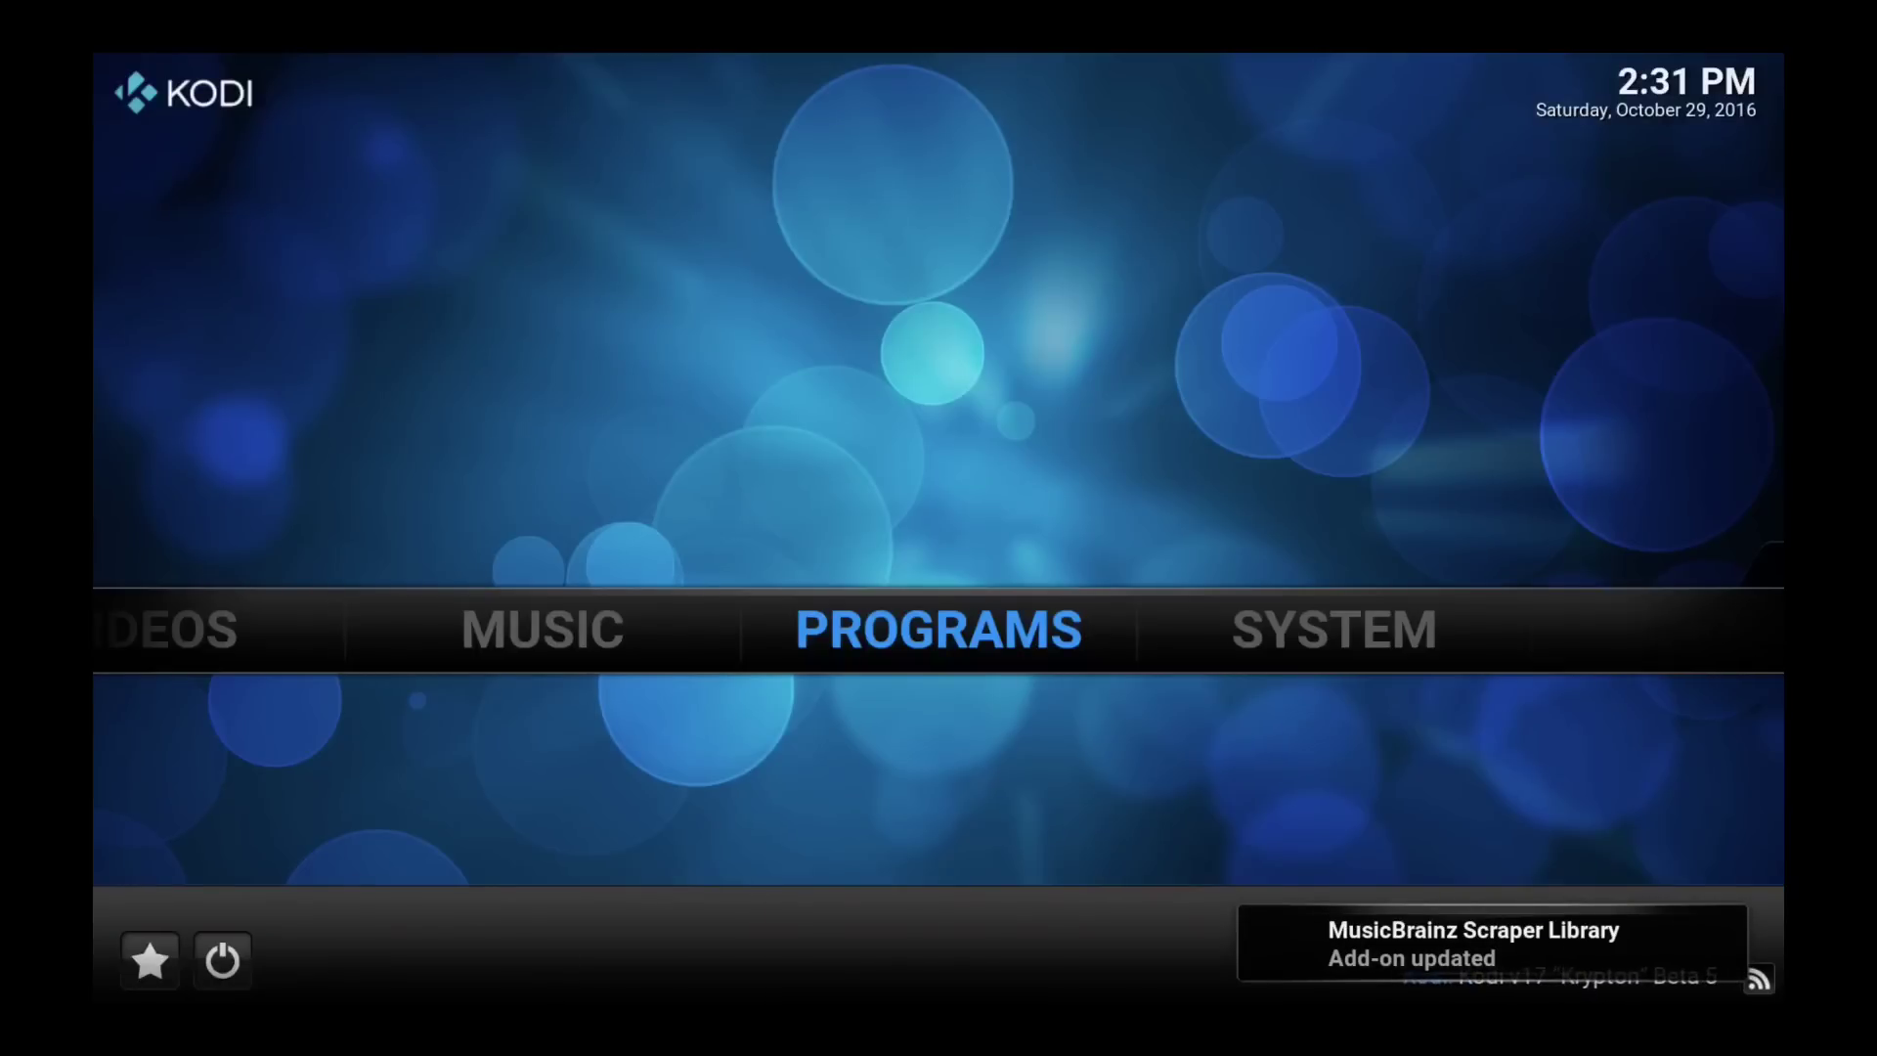
# Browse Kodi's main menu sections toward PICTURES, then exit to the Apple TV home screen
pyautogui.press('Left')
pyautogui.press('Left')
pyautogui.press('Left')
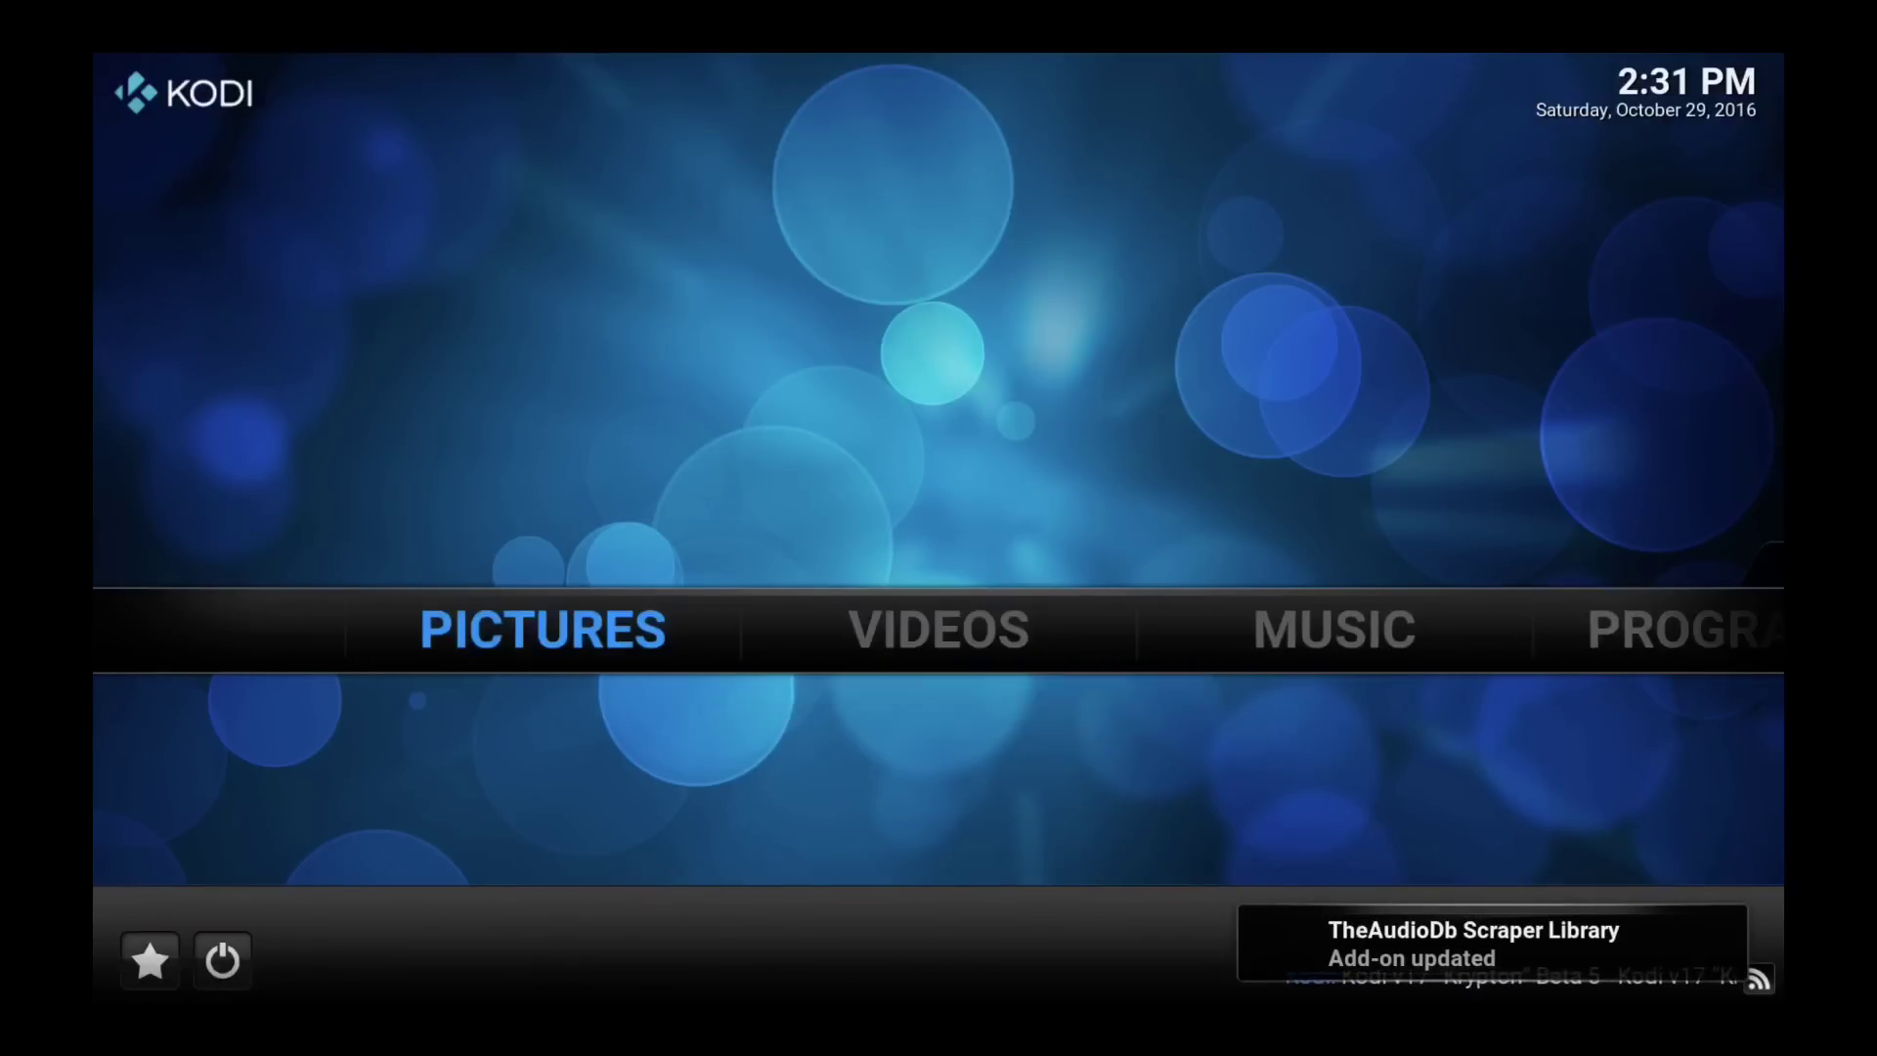
pyautogui.press('Left')
pyautogui.press('Right')
pyautogui.press('Right')
pyautogui.press('Right')
pyautogui.press('Escape')
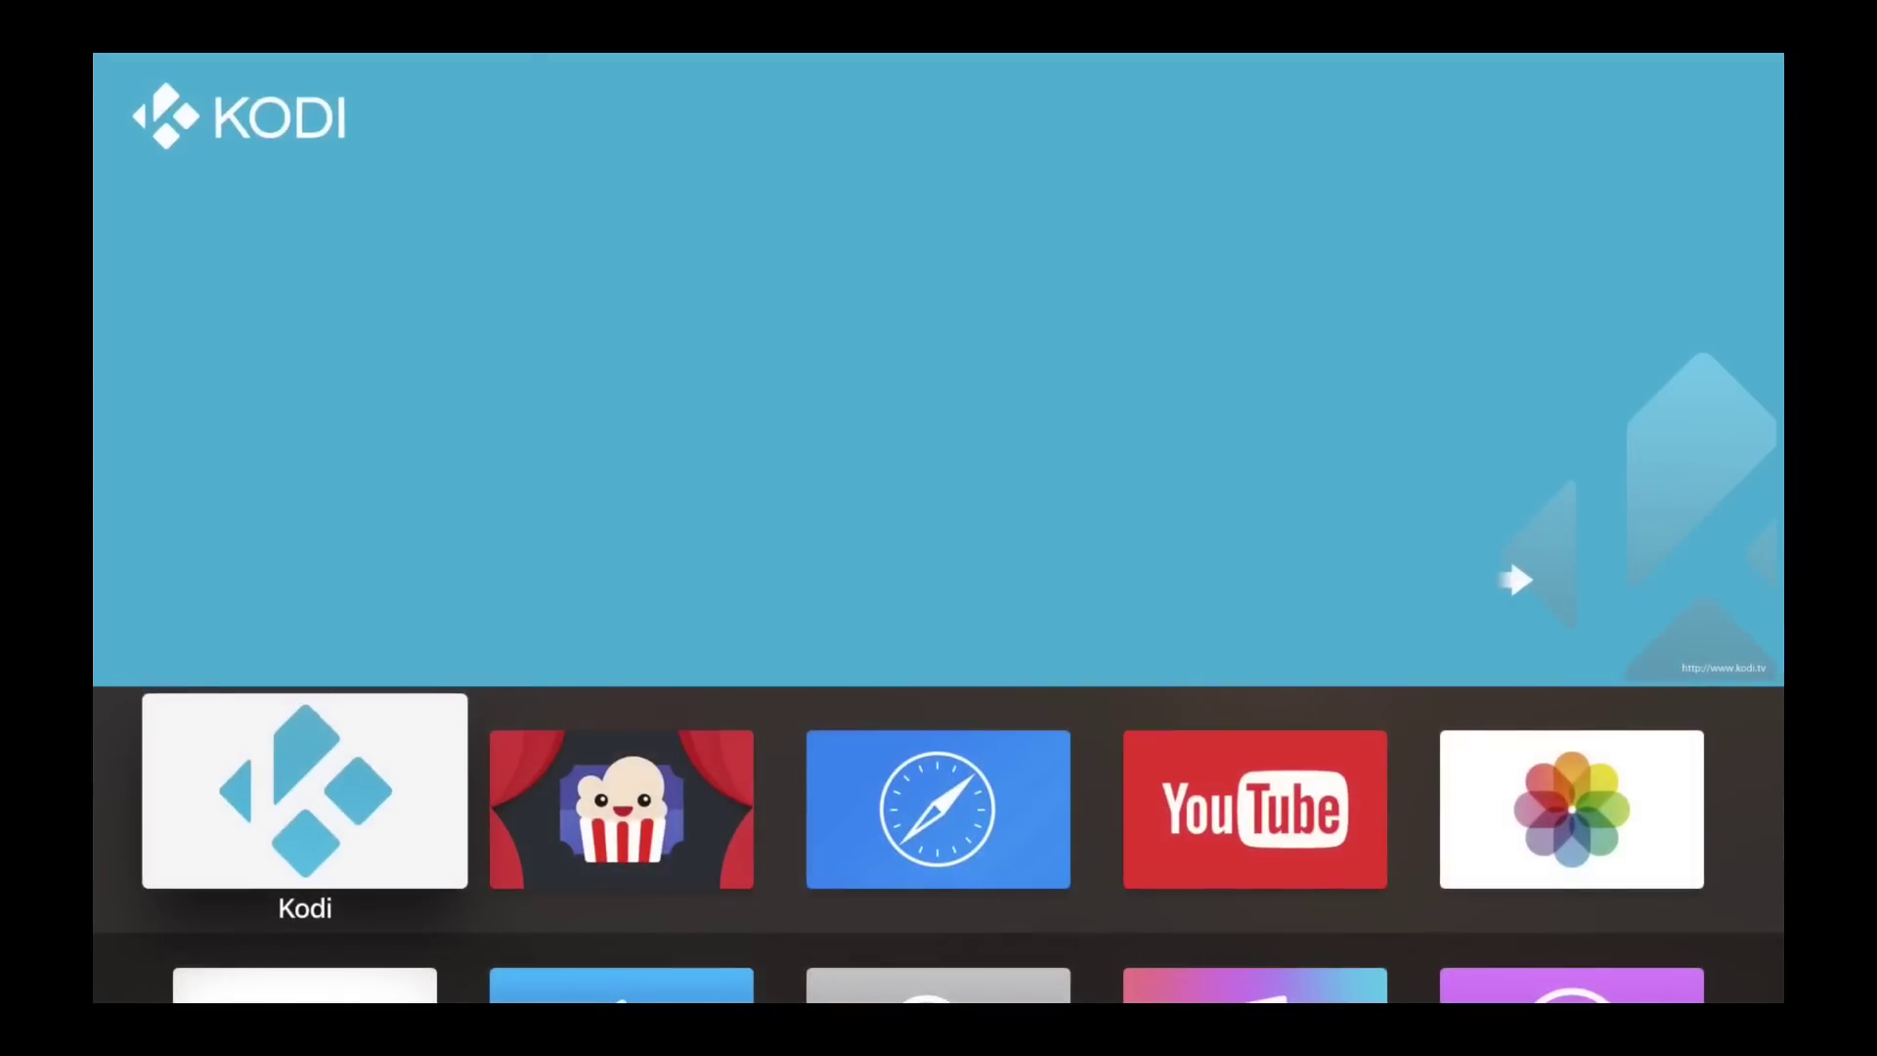